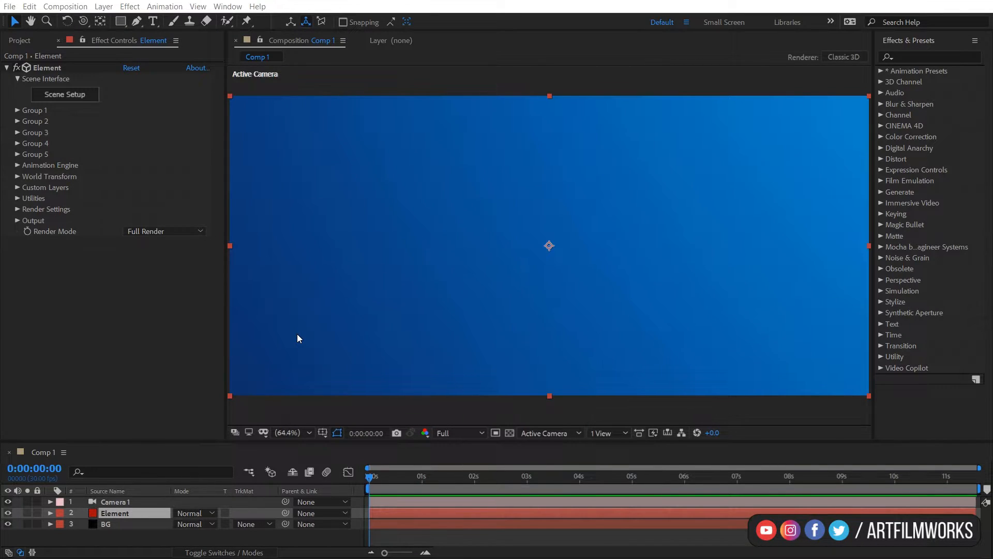
click(19, 110)
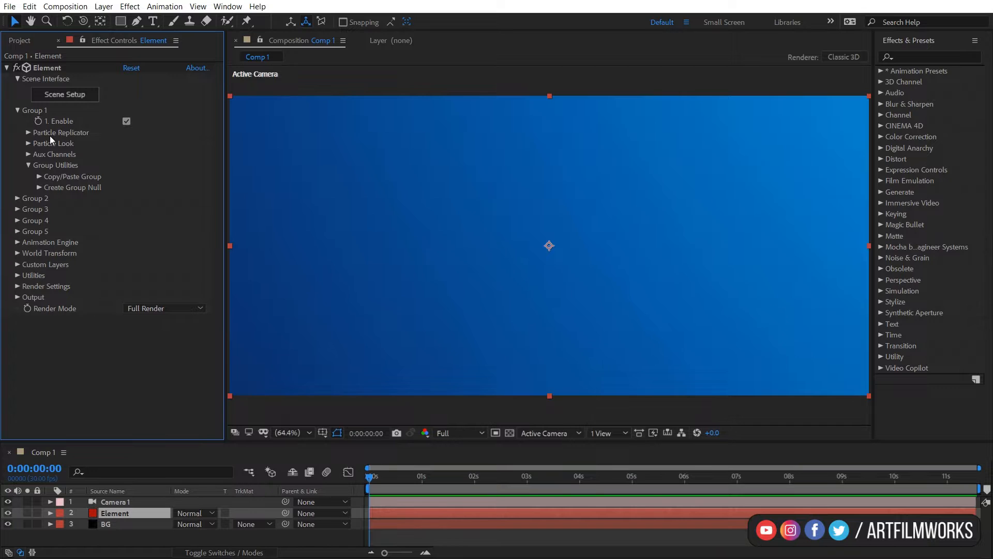
click(29, 133)
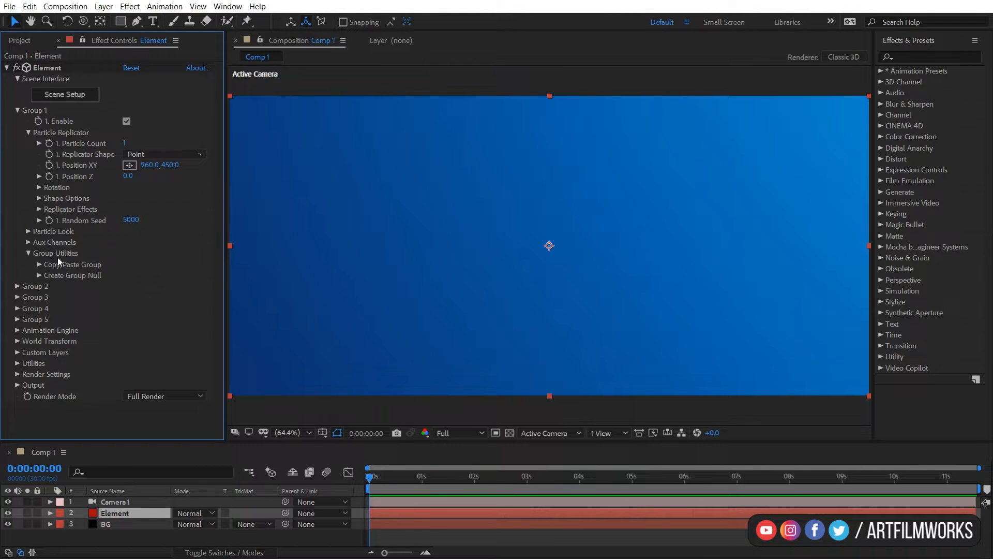
click(28, 133)
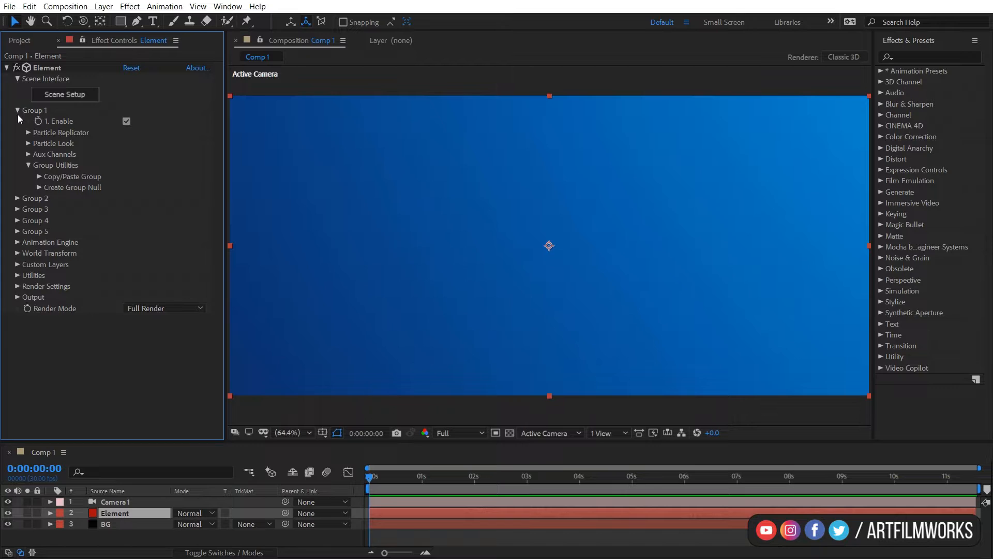
click(17, 110)
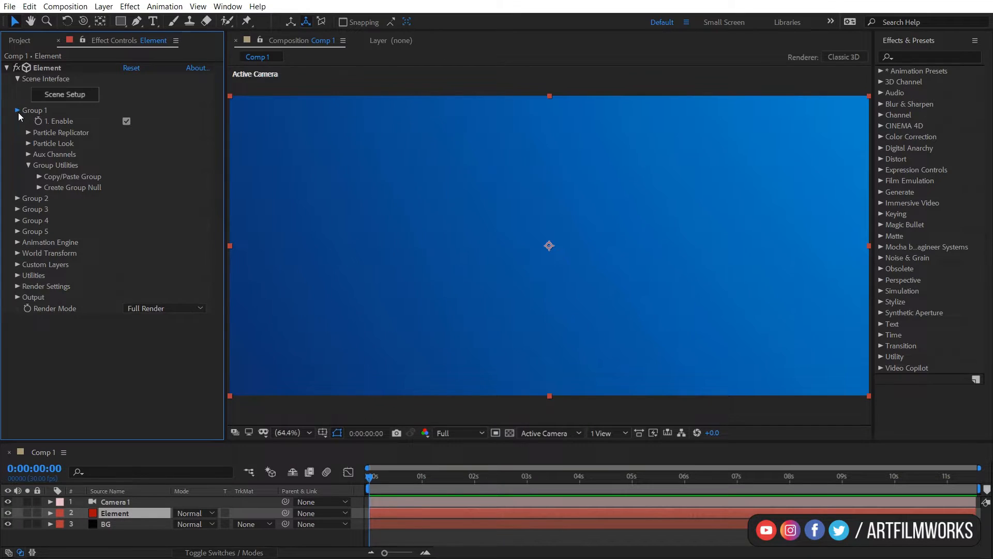
Open the Element effect's Scene Setup and create a sphere model.
click(61, 95)
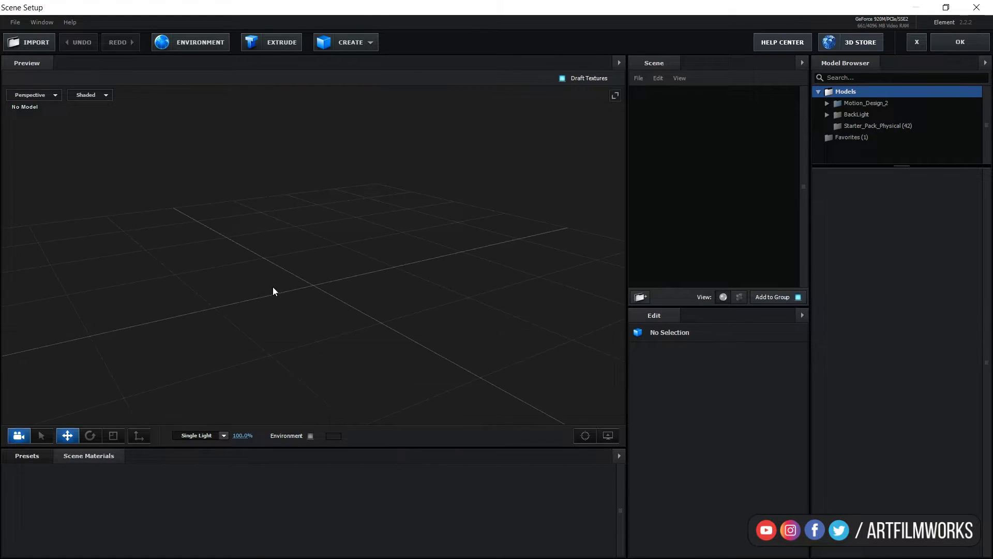
click(377, 45)
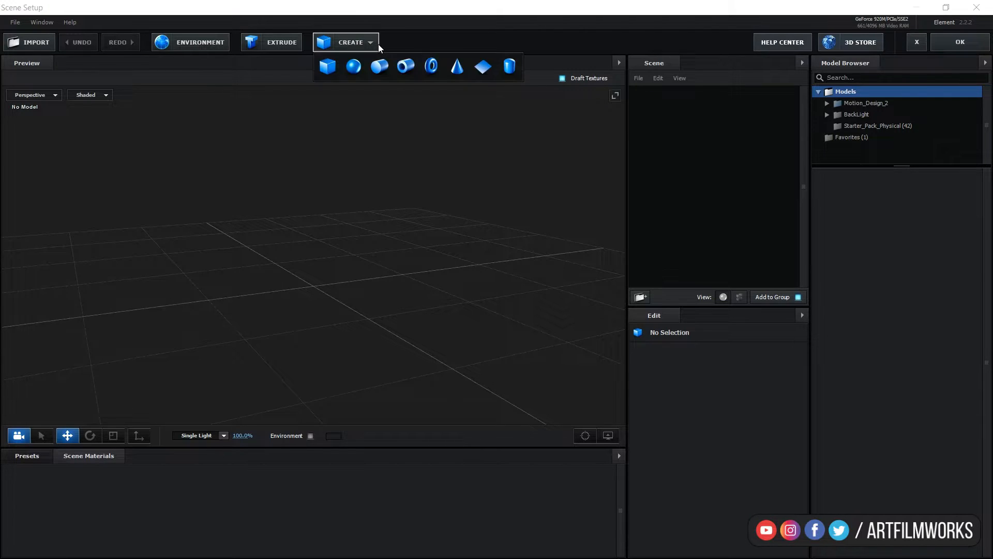
click(355, 72)
drag(454, 294, 448, 286)
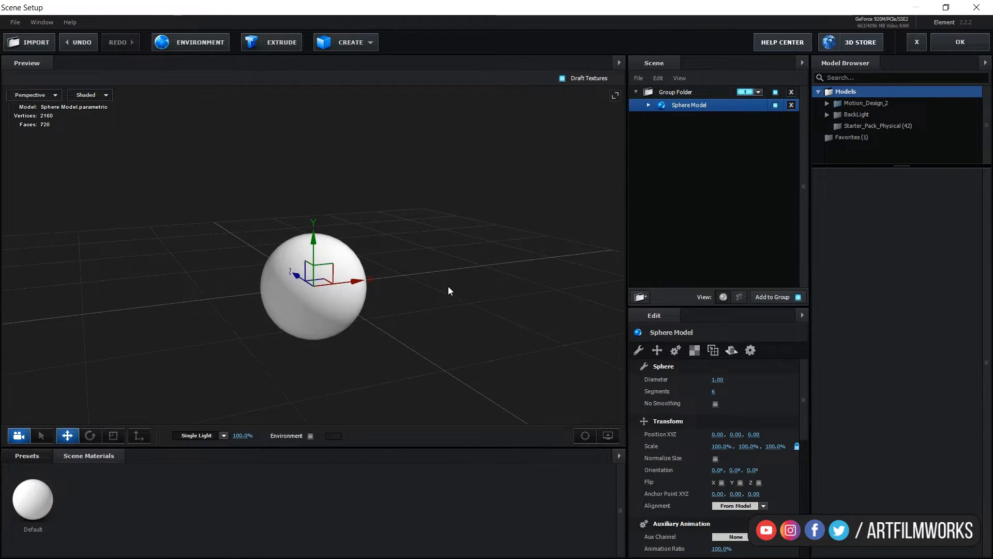
Set the sphere's Default material diffuse color to red.
click(648, 105)
click(694, 119)
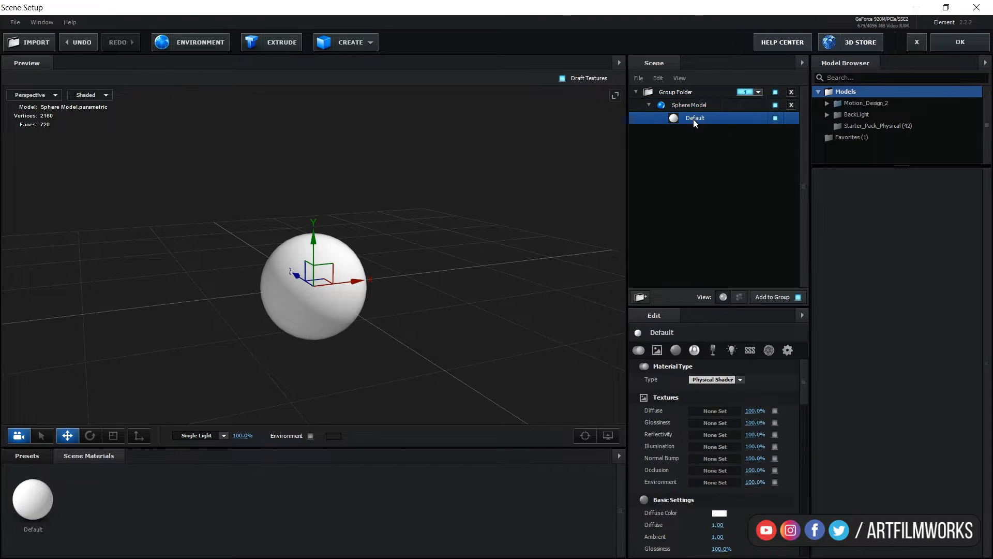
click(719, 515)
mouse_move(734, 497)
mouse_down()
mouse_move(763, 442)
mouse_move(763, 417)
mouse_up()
click(798, 547)
scroll(761, 482, down, 6)
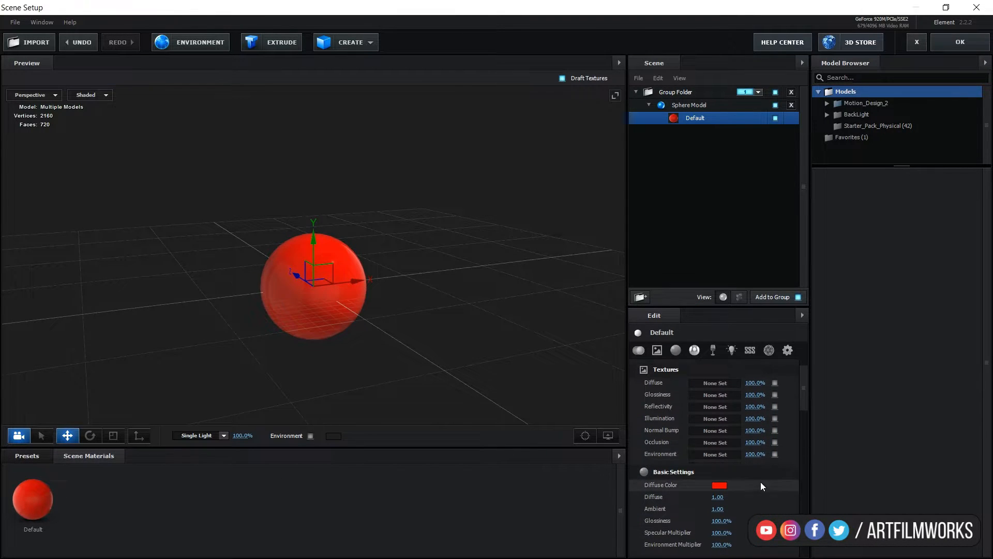
Set the material's reflectivity intensity to 29%.
scroll(734, 486, down, 3)
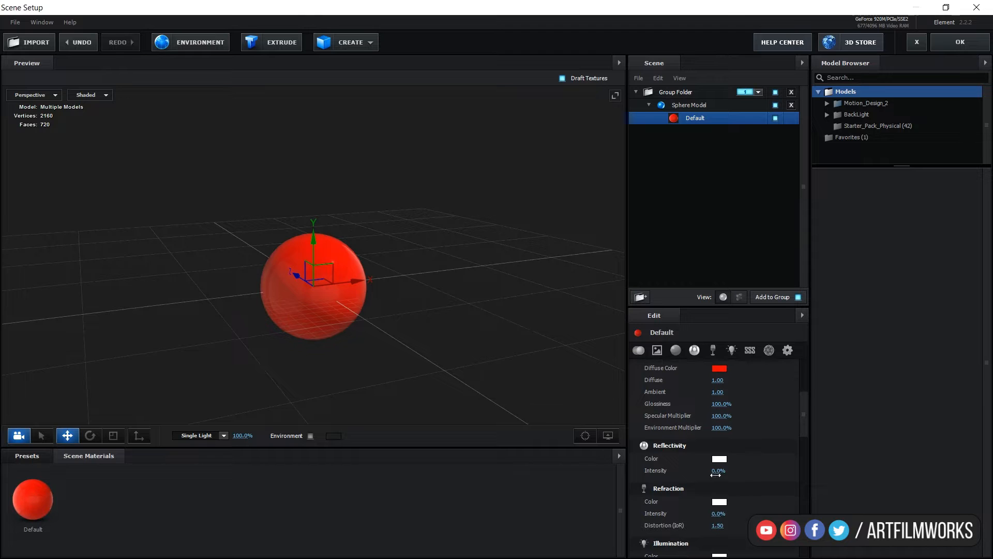
drag(718, 470, 731, 472)
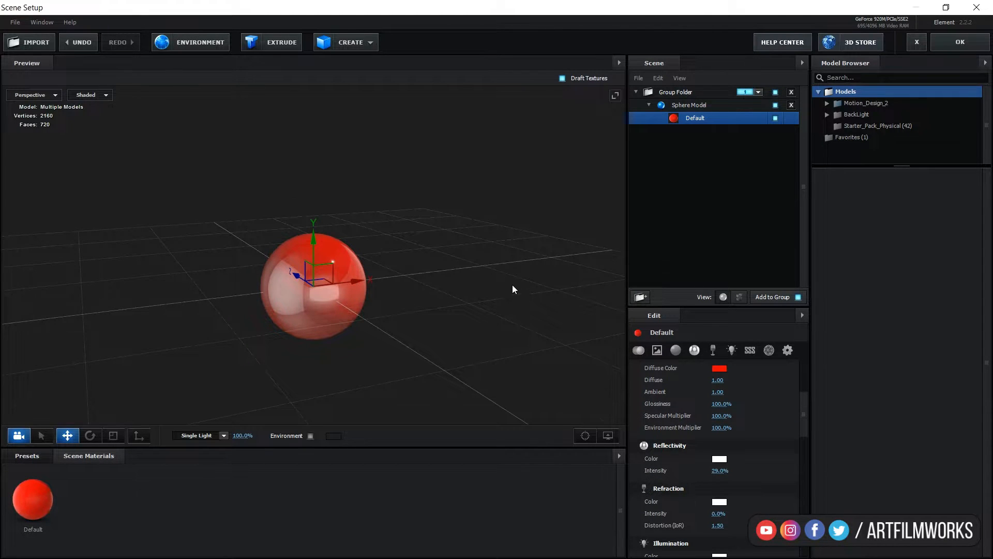
mouse_move(512, 285)
mouse_down()
mouse_move(464, 286)
mouse_move(514, 290)
mouse_move(525, 282)
mouse_move(491, 286)
mouse_move(489, 267)
mouse_move(517, 272)
mouse_up()
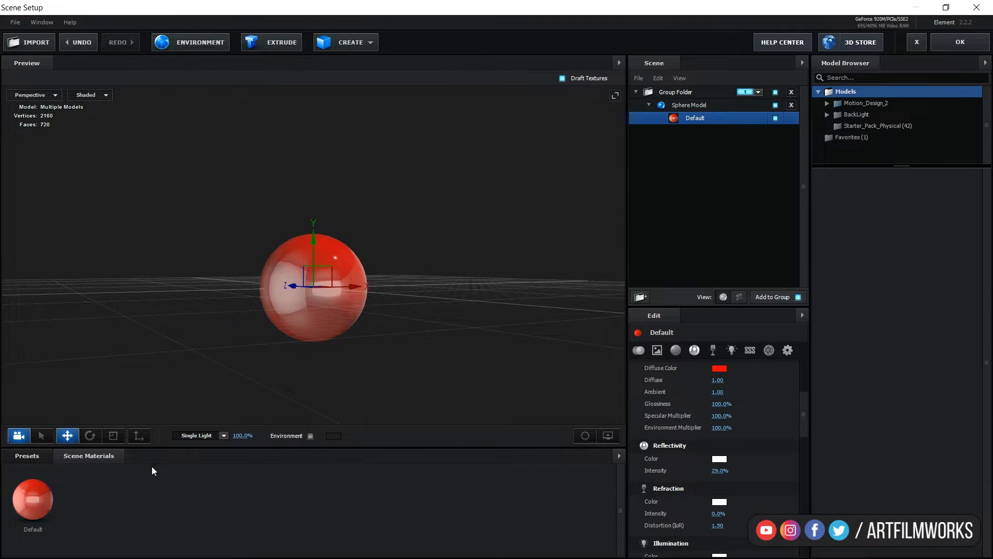
Apply the Basic_2K_11 environment preset from the Basic_2K environment presets to the scene.
click(37, 457)
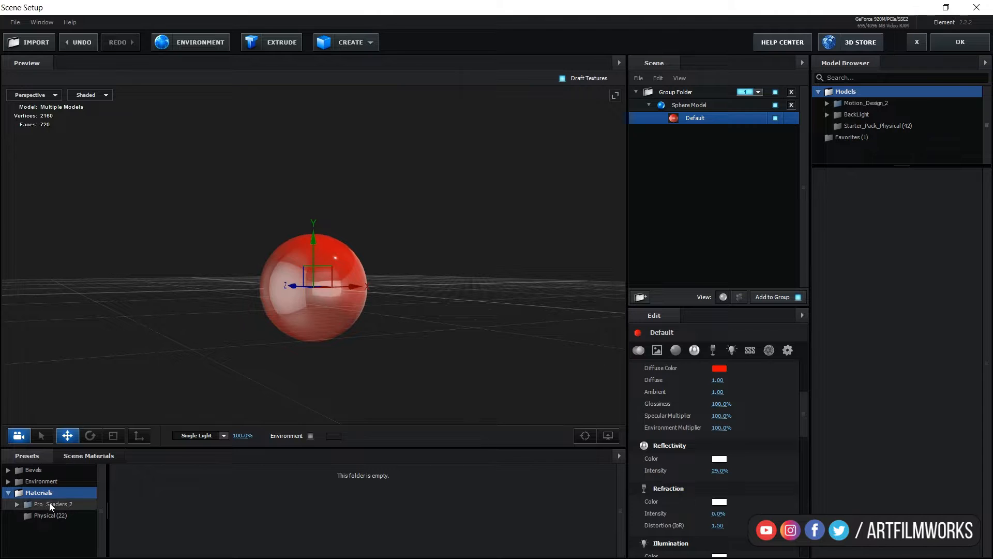
click(45, 483)
click(78, 505)
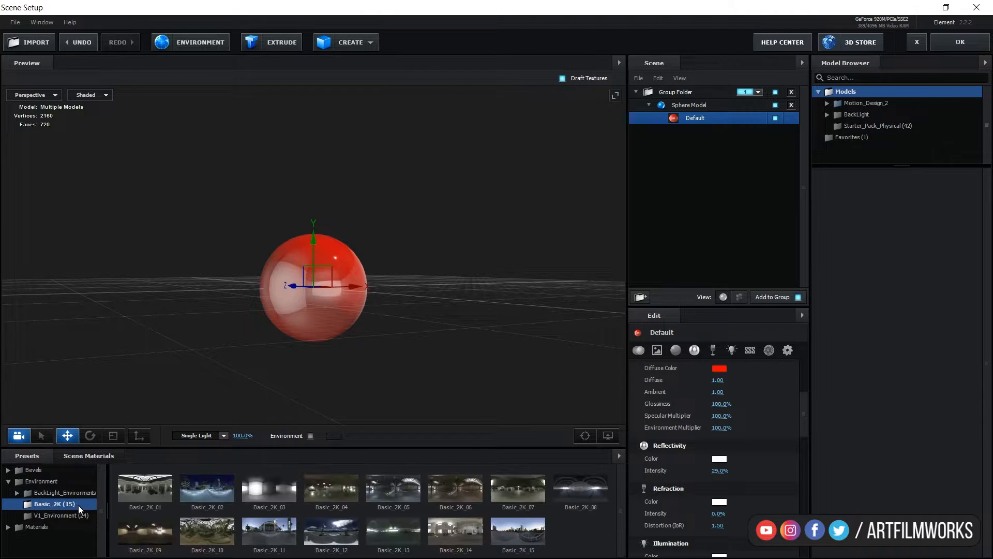
double_click(270, 529)
mouse_move(501, 214)
mouse_down()
mouse_move(451, 229)
mouse_move(436, 211)
mouse_move(481, 232)
mouse_move(482, 181)
mouse_move(491, 210)
mouse_up()
scroll(486, 223, up, 5)
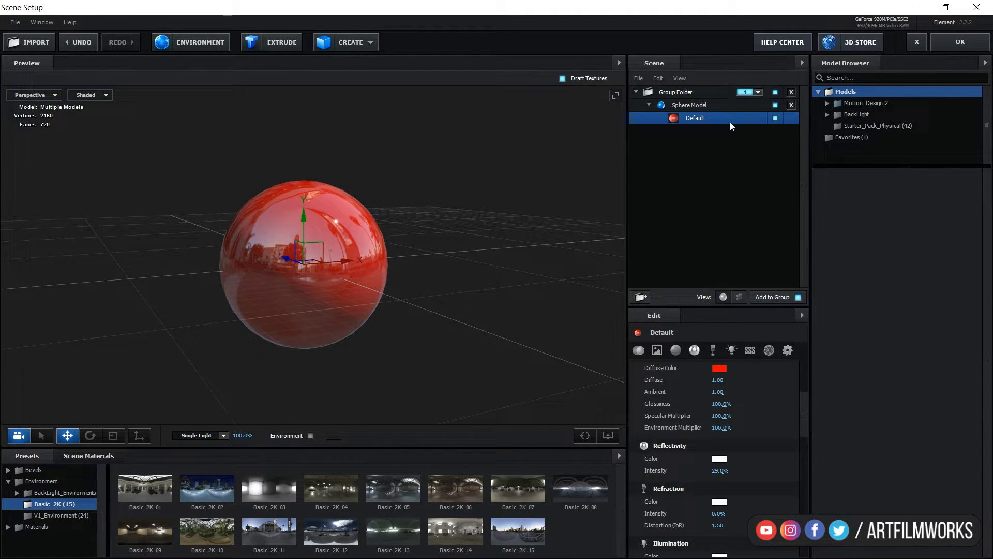
Assign the group folder to Group 1 and confirm the Scene Setup.
click(759, 92)
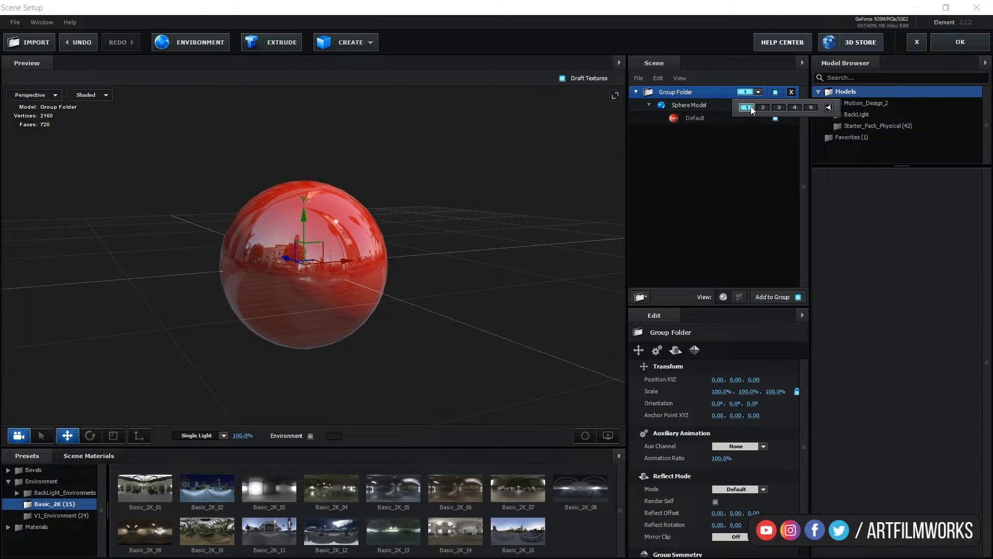
click(746, 108)
click(960, 42)
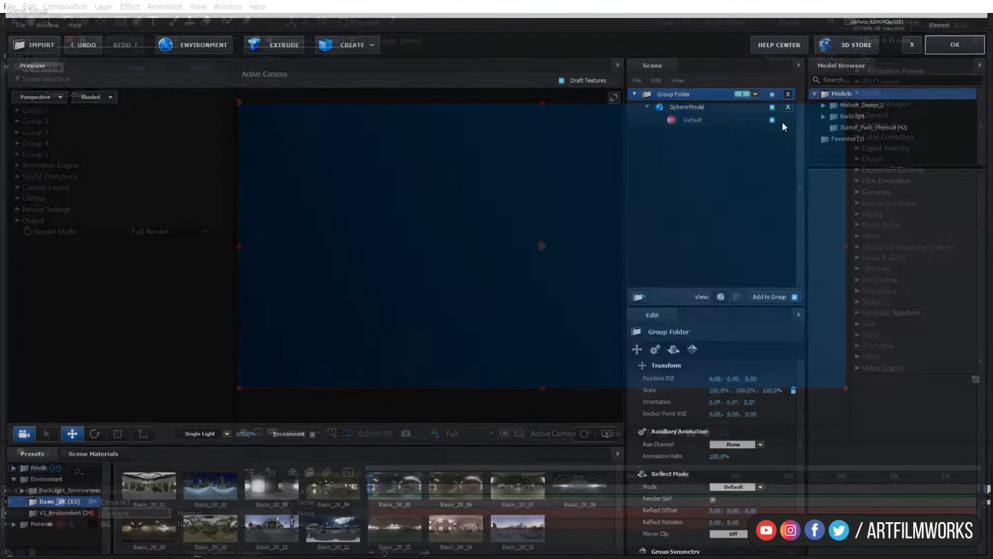
Set Group 1's Particle Replicator particle count to 5.
key(c)
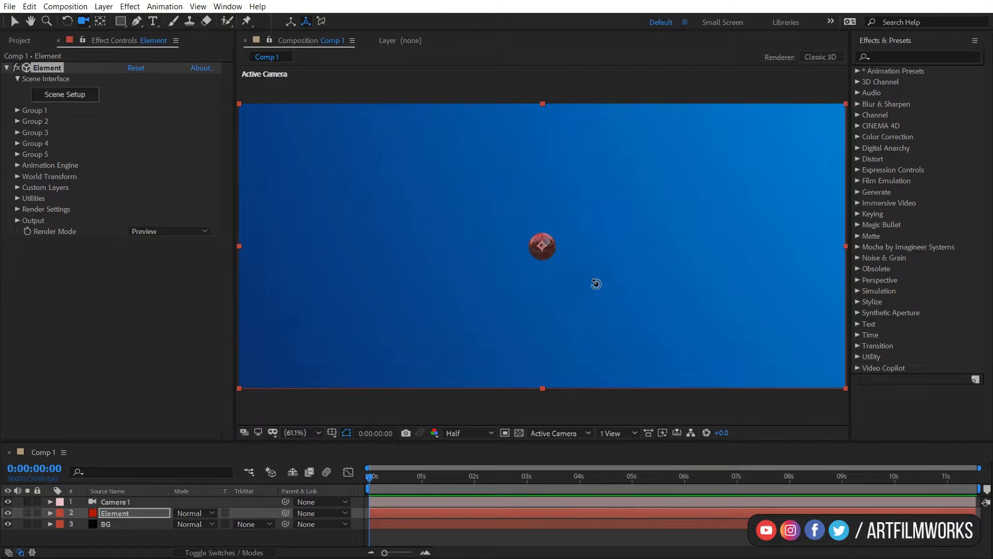
mouse_move(597, 283)
mouse_down()
mouse_move(612, 273)
mouse_move(636, 285)
mouse_move(620, 278)
mouse_up()
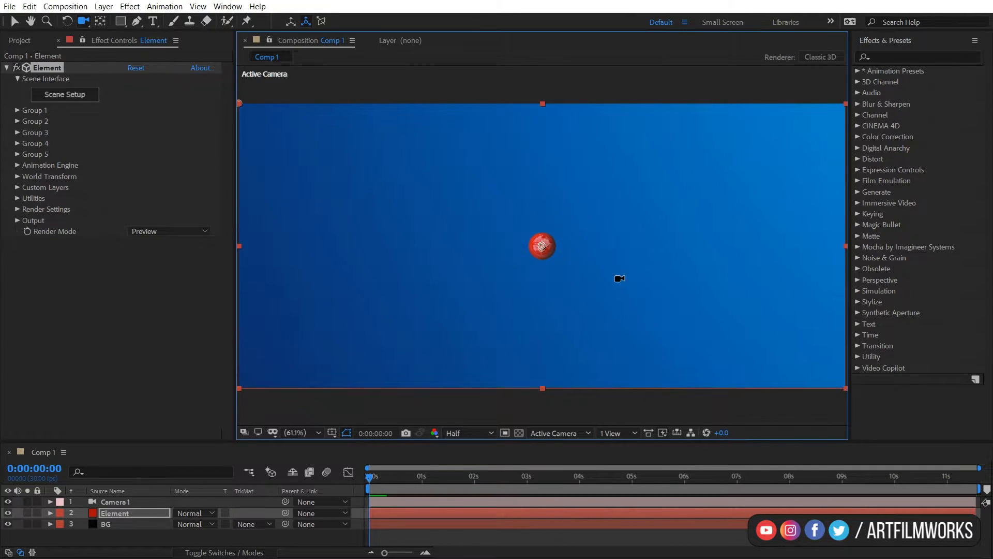
click(17, 112)
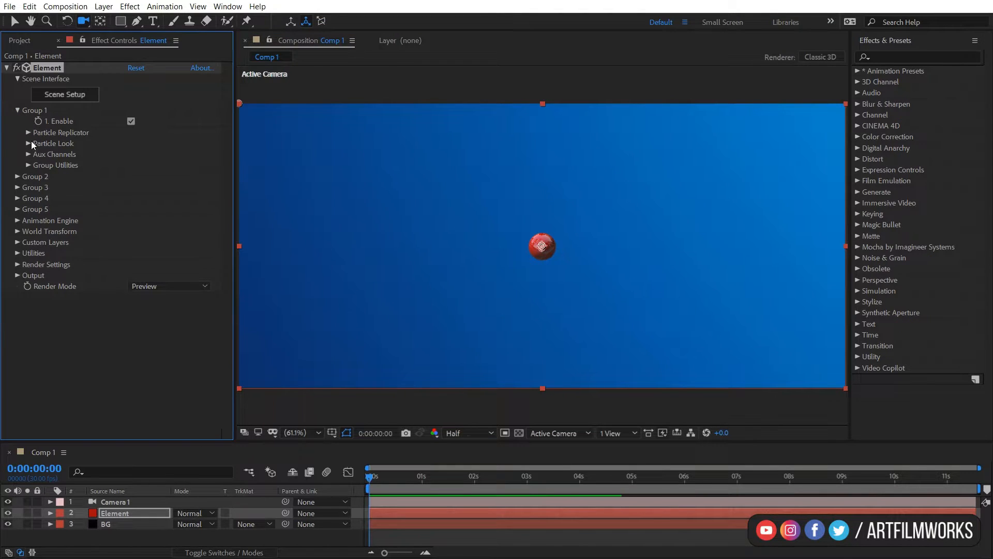
click(28, 133)
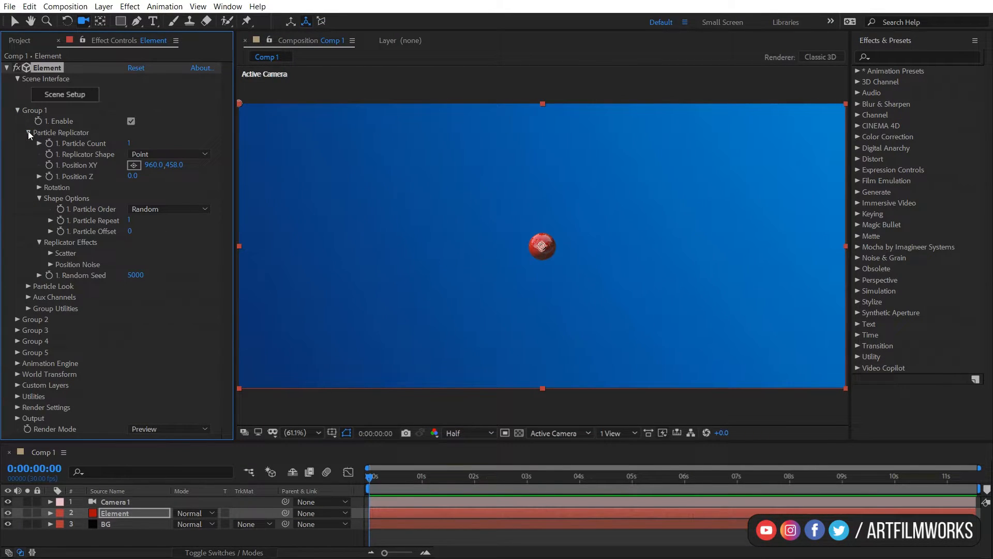
click(129, 143)
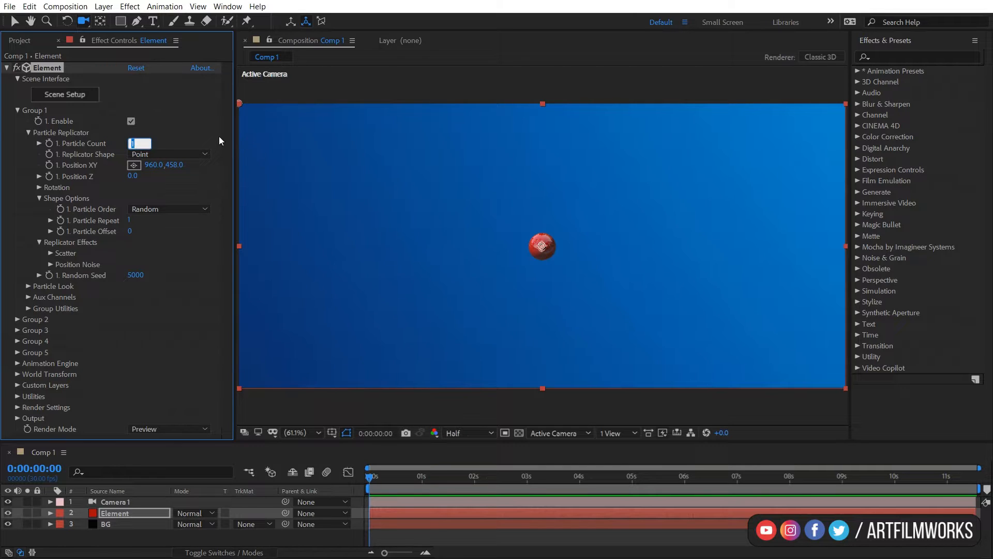
text(5)
key(Return)
Change the replicator shape to 3D Grid with Grid X, Grid Y and Grid Z each set to 3.
click(204, 154)
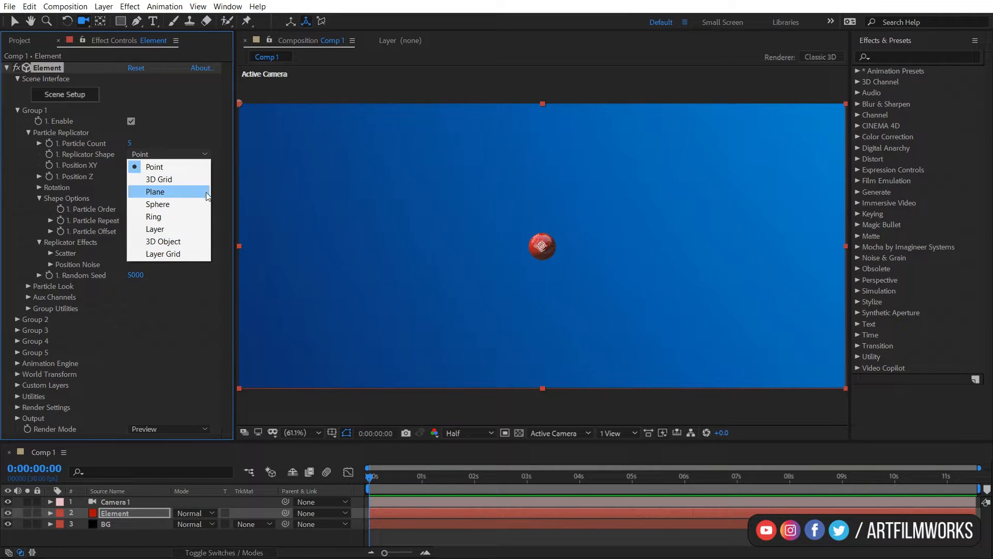
click(158, 181)
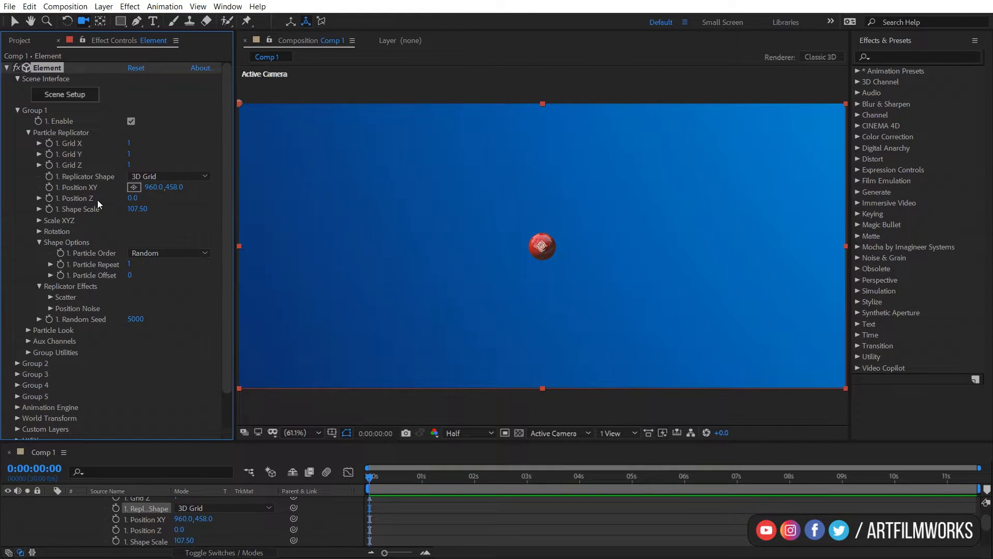
click(129, 145)
text(3)
click(155, 150)
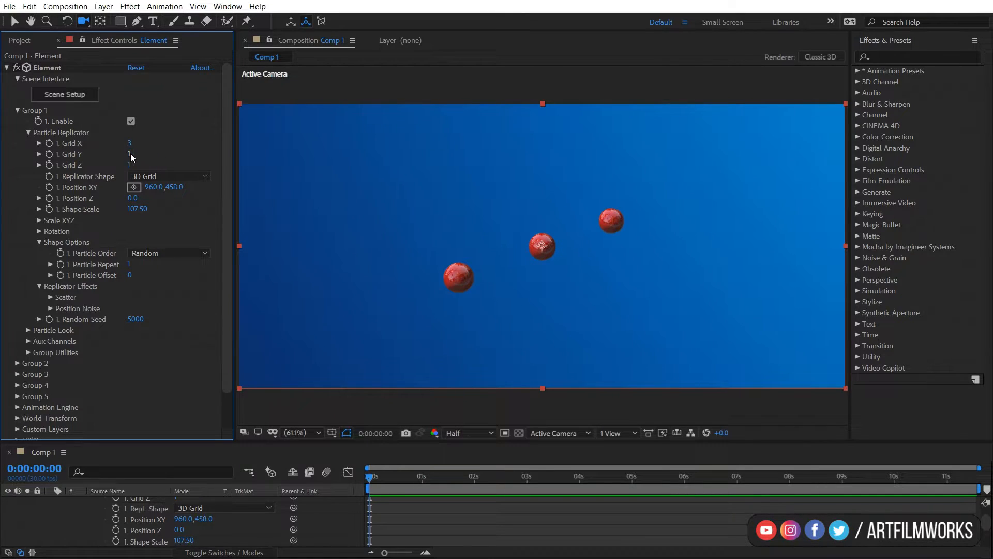
click(131, 154)
text(3)
click(130, 166)
text(3)
key(Return)
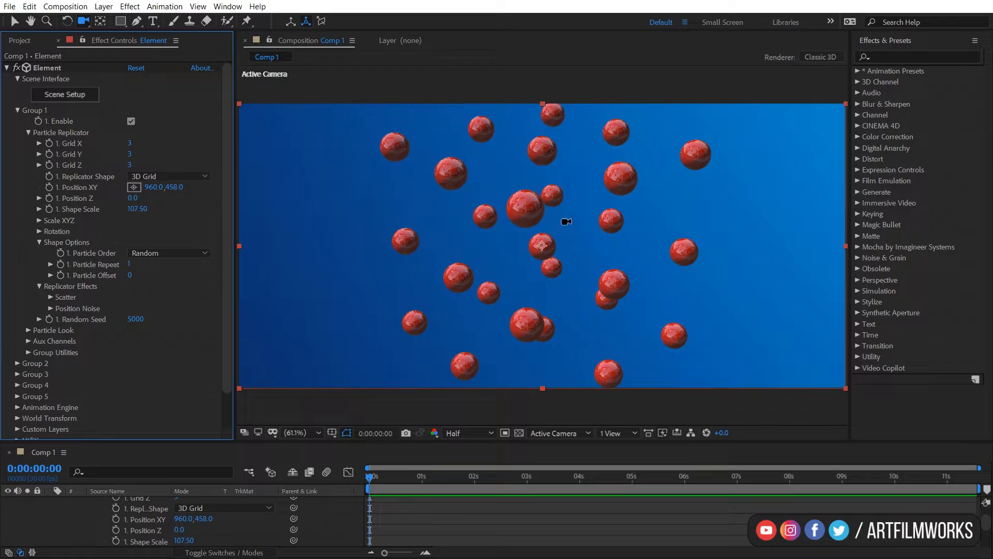
Reduce the replicator's Shape Scale to about 62.90.
mouse_move(566, 221)
mouse_down()
mouse_move(514, 211)
mouse_move(539, 222)
mouse_move(564, 215)
mouse_up()
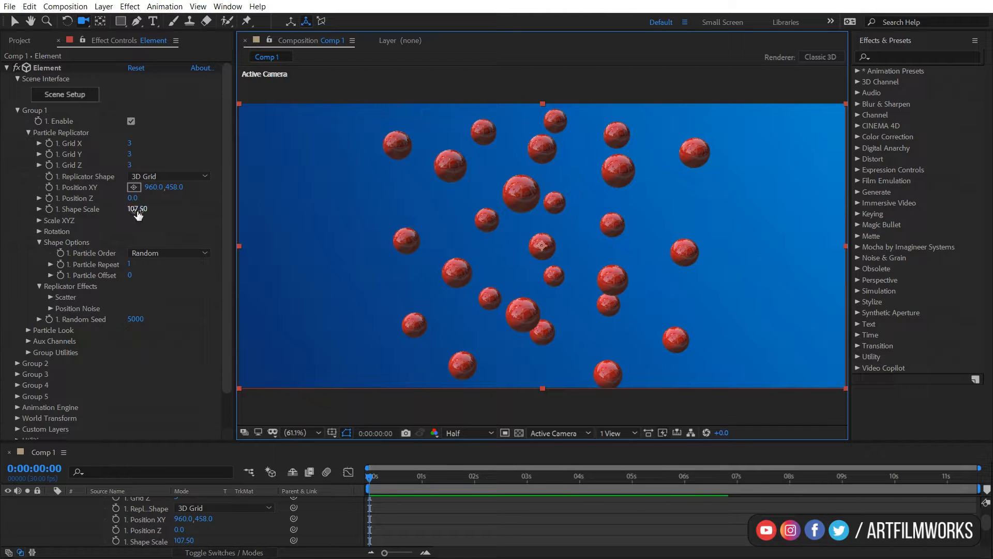
drag(136, 209, 1, 332)
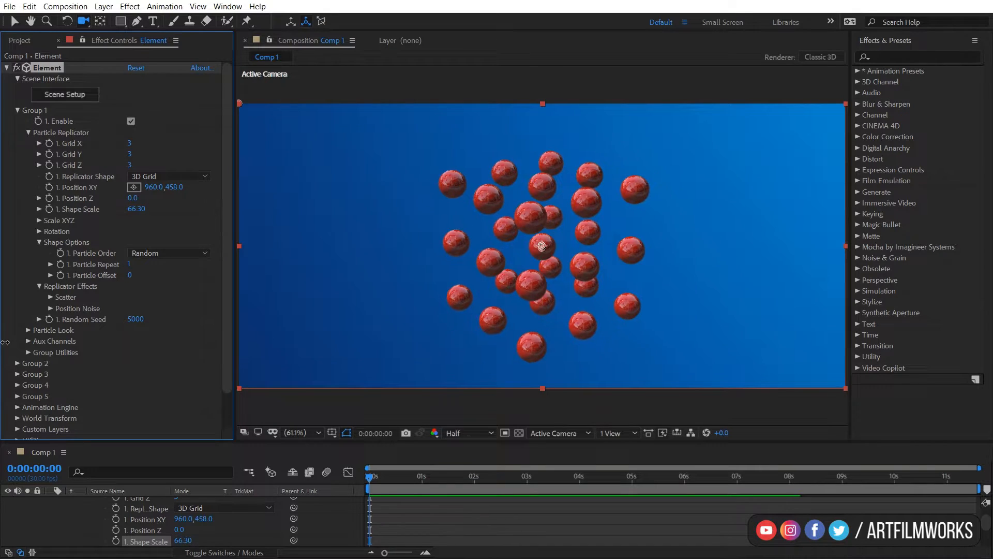
drag(199, 219, 655, 194)
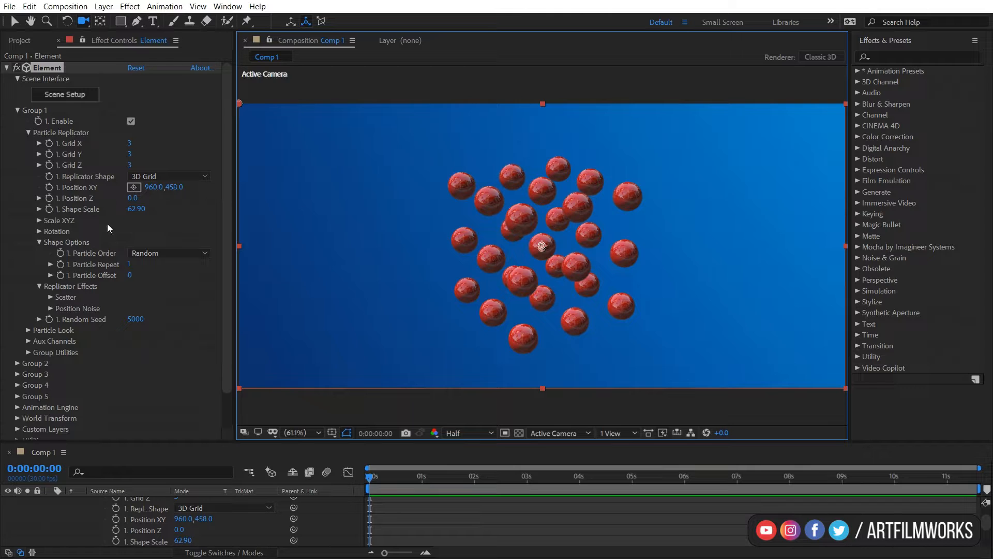
Try adjusting the replicator's Position XY and Position Z, undoing the changes.
drag(151, 186, 25, 241)
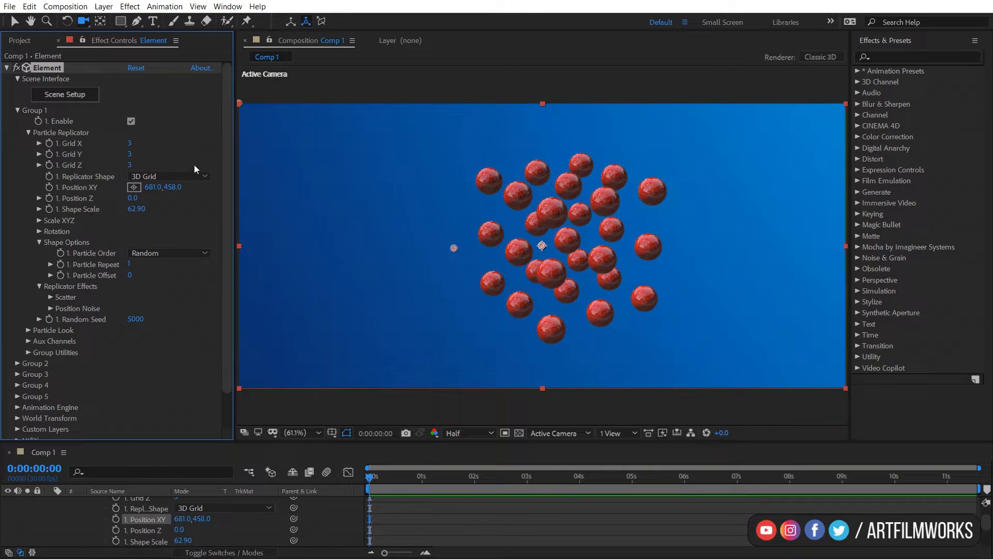
drag(175, 187, 182, 218)
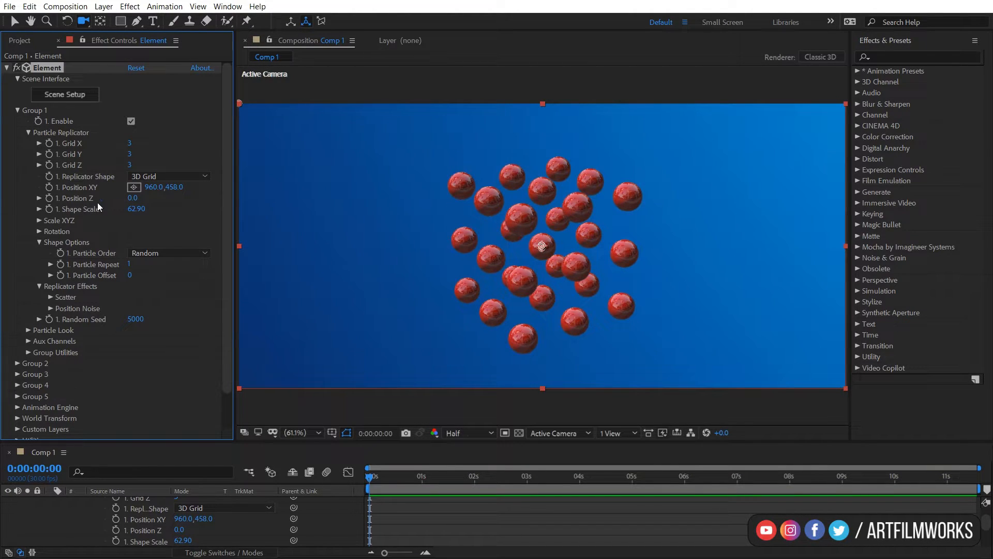
drag(134, 200, 235, 201)
drag(498, 200, 304, 207)
key(ctrl+z)
drag(139, 212, 343, 198)
Try stretching the grid through the X Scale and Y Scale values, undoing each change.
click(39, 221)
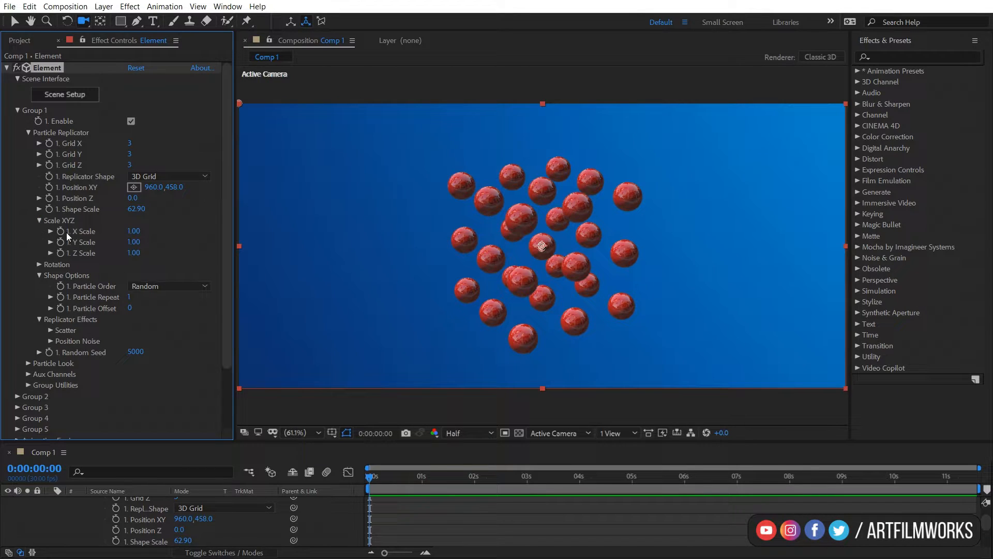
mouse_move(133, 230)
mouse_down()
mouse_move(151, 226)
mouse_move(138, 231)
mouse_up()
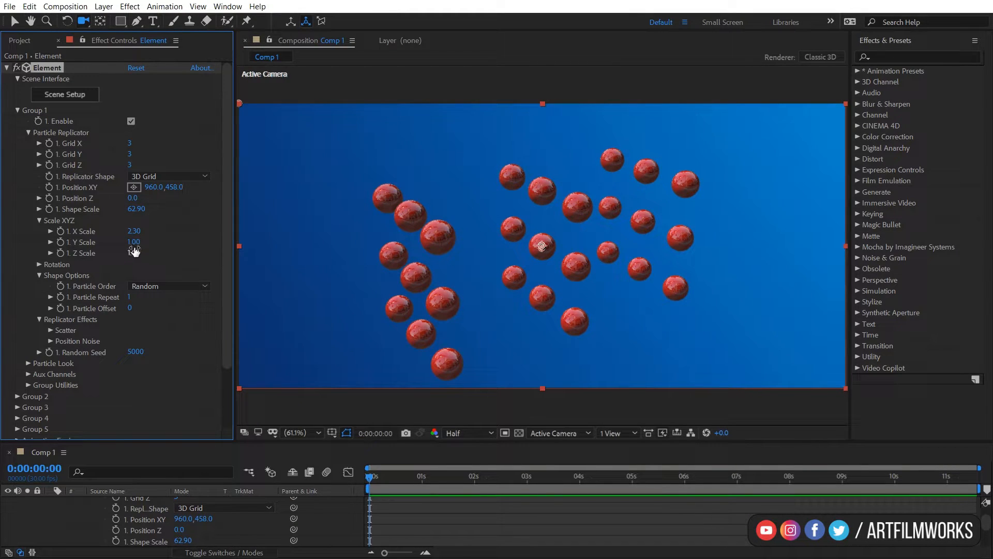
key(ctrl+z)
mouse_move(137, 242)
mouse_down()
mouse_move(154, 252)
mouse_move(138, 252)
mouse_up()
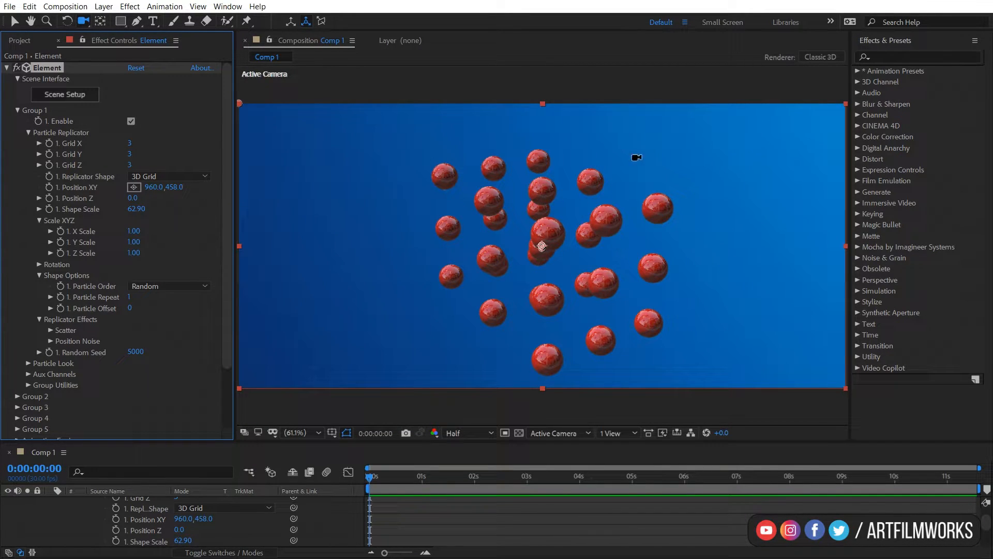
key(ctrl+z)
Set the replicator's Shape Scale to about 65.80.
mouse_move(631, 177)
mouse_down()
mouse_move(589, 184)
mouse_move(621, 177)
mouse_up()
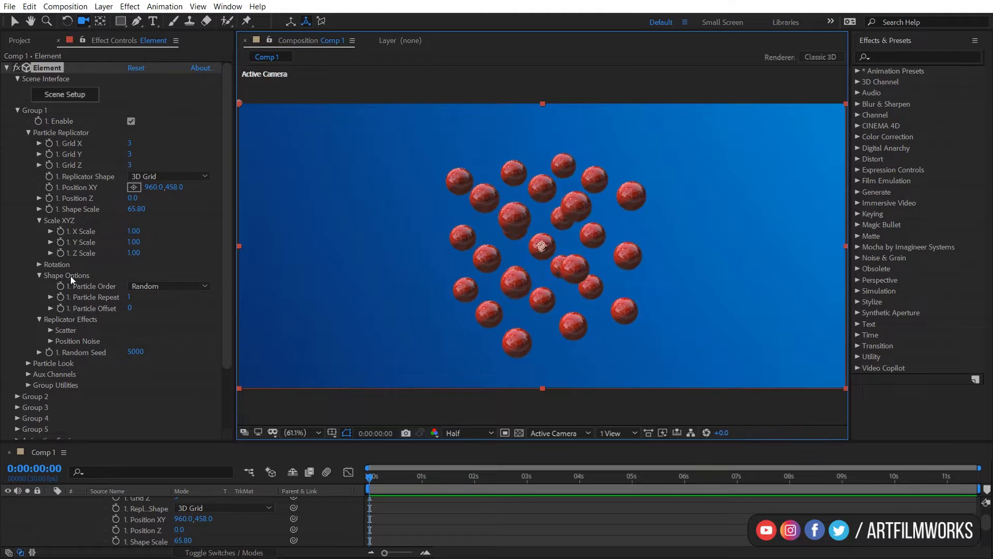
Rotate the replicator grid to about +79° on X Rotation and -16° on Y Rotation.
click(39, 265)
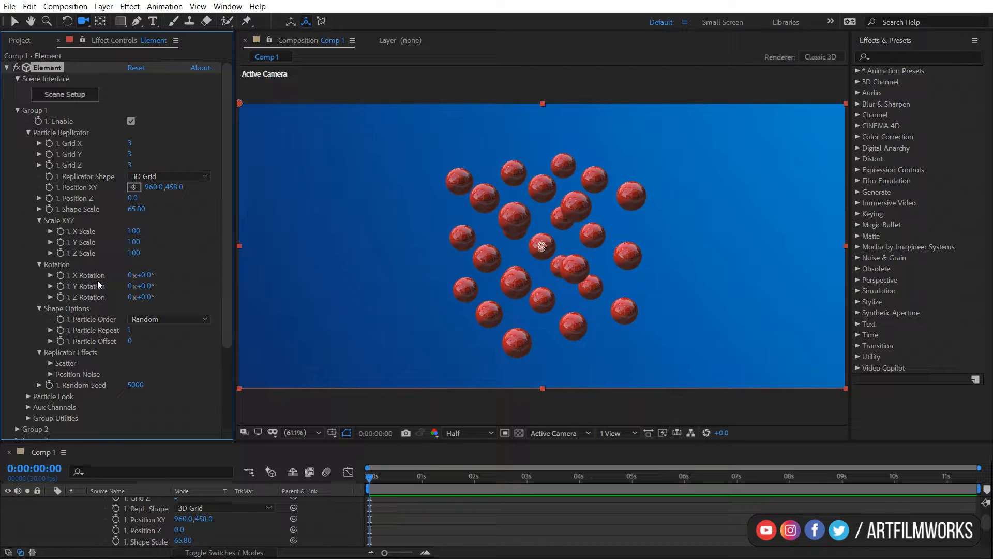
drag(153, 277, 137, 301)
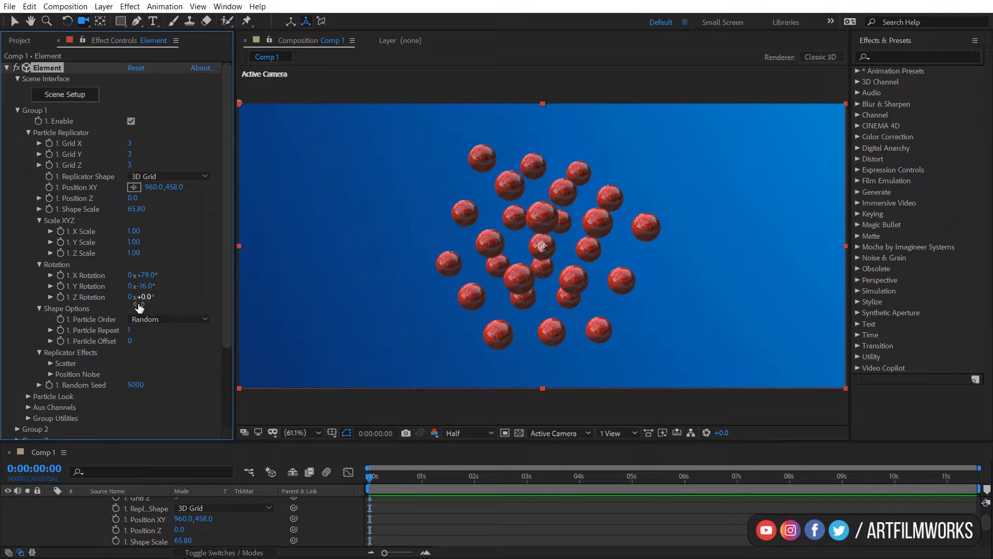
drag(137, 298, 202, 298)
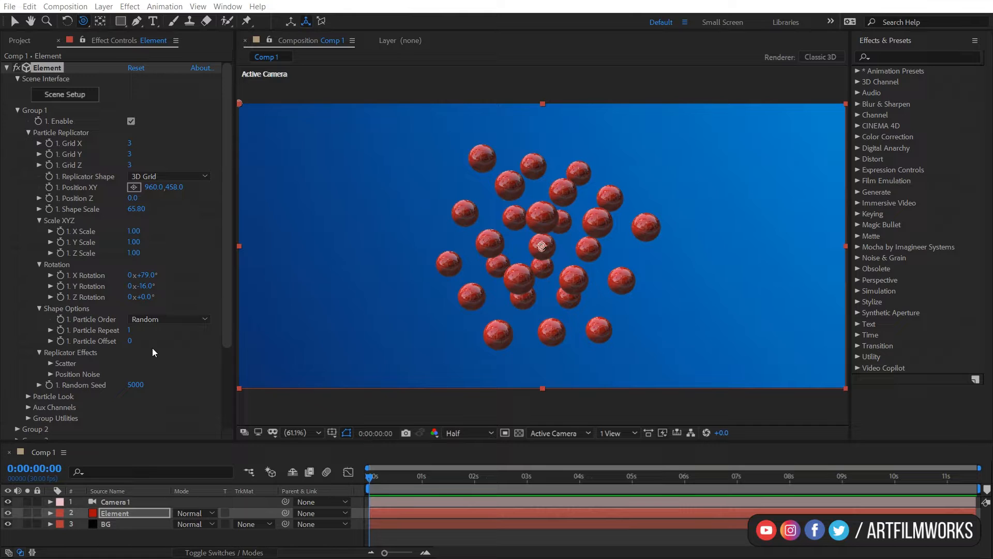
In Scene Setup, move the Sphere Model out of the Group Folder and delete the folder.
click(62, 95)
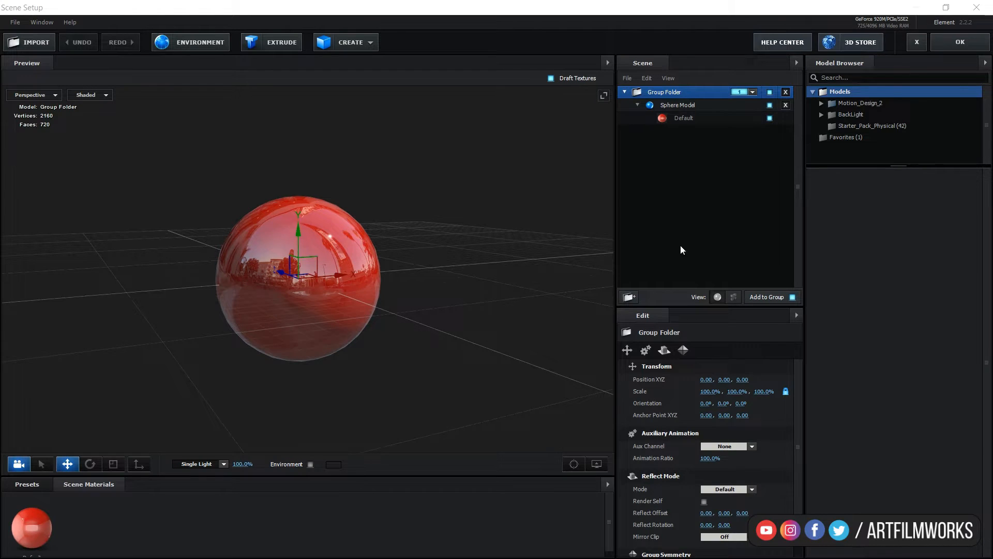
click(692, 105)
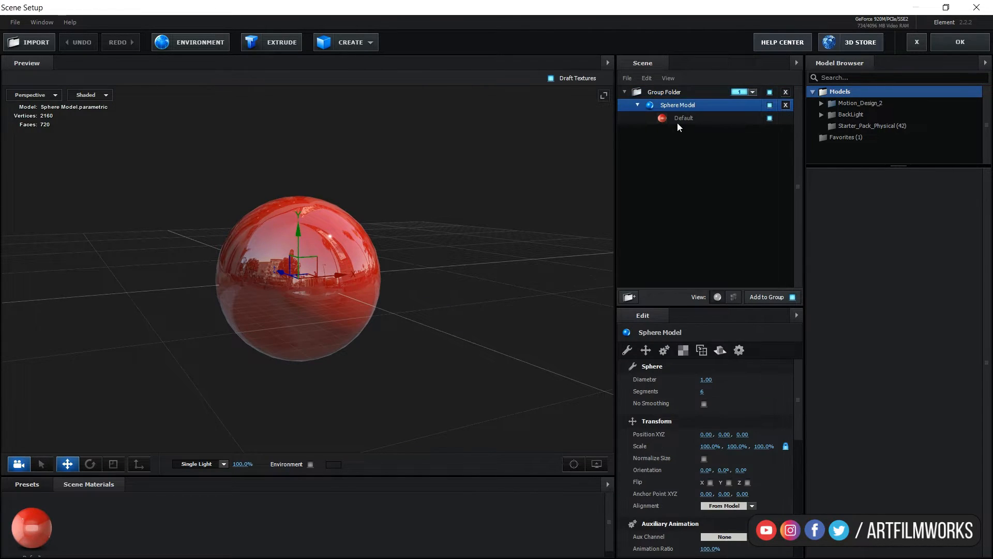
drag(690, 104, 680, 226)
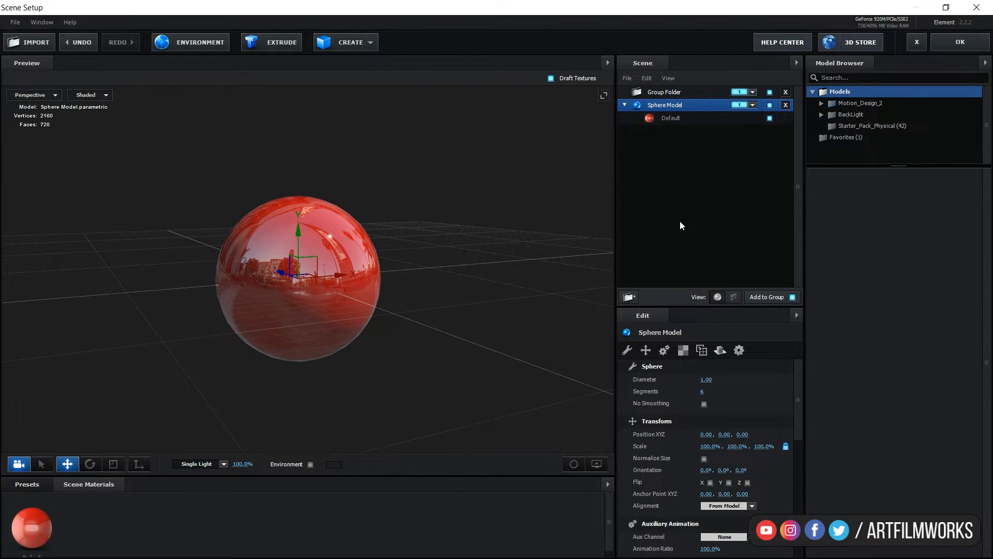
click(672, 91)
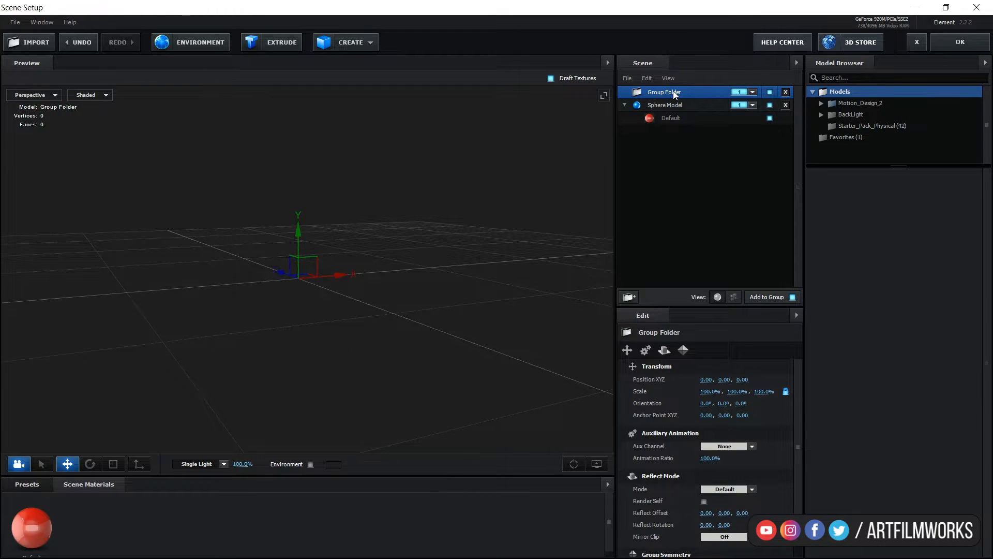
key(Delete)
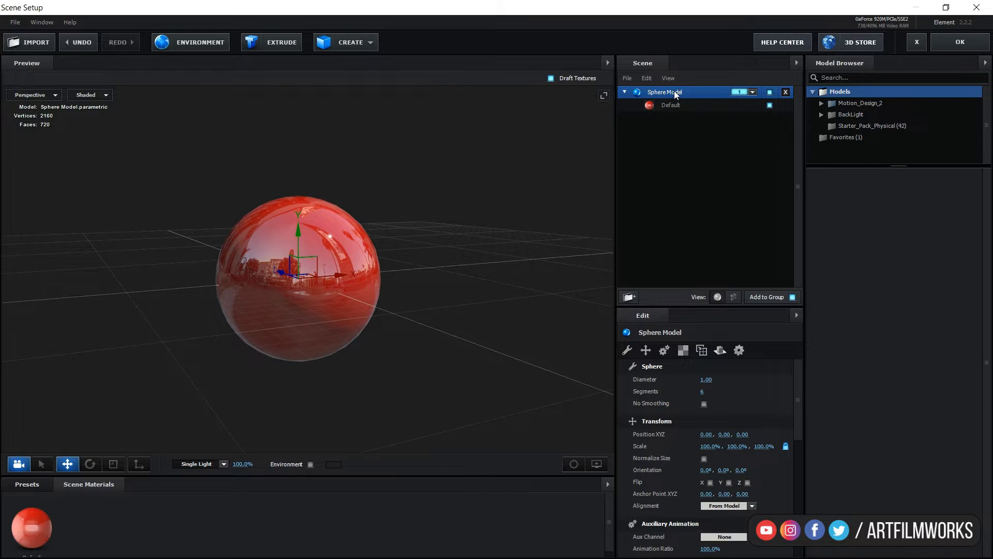
Add a box model and a cone model to the scene and close Scene Setup.
click(368, 44)
click(331, 67)
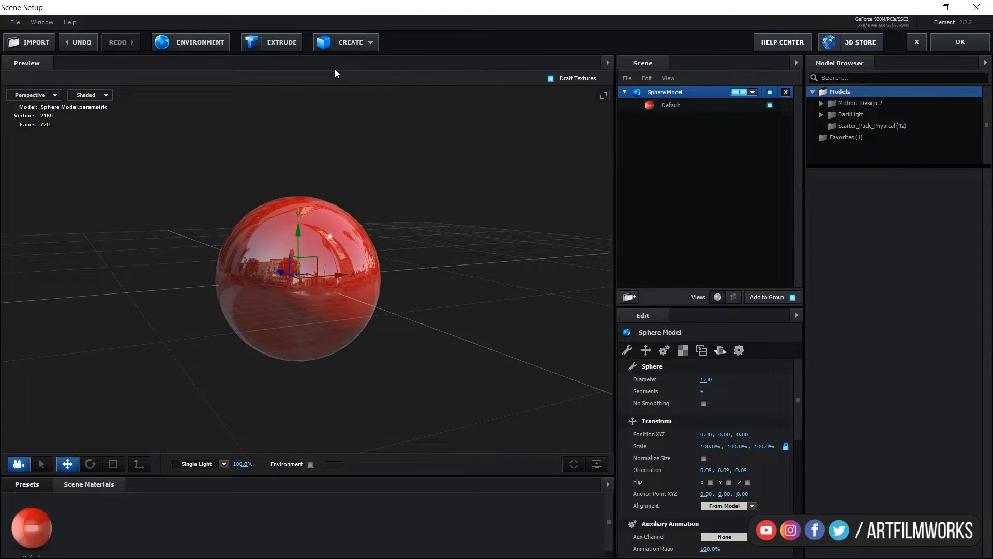
click(372, 44)
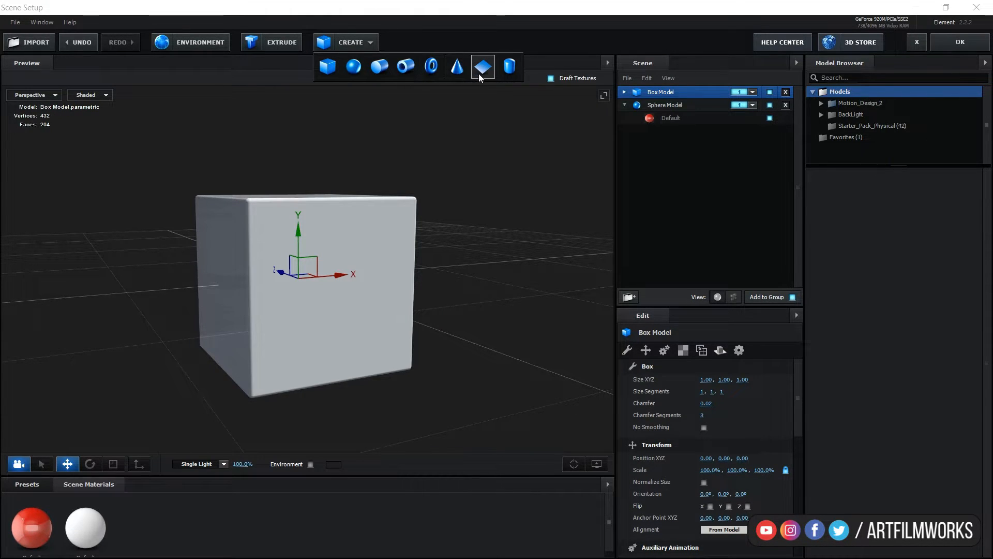
click(459, 71)
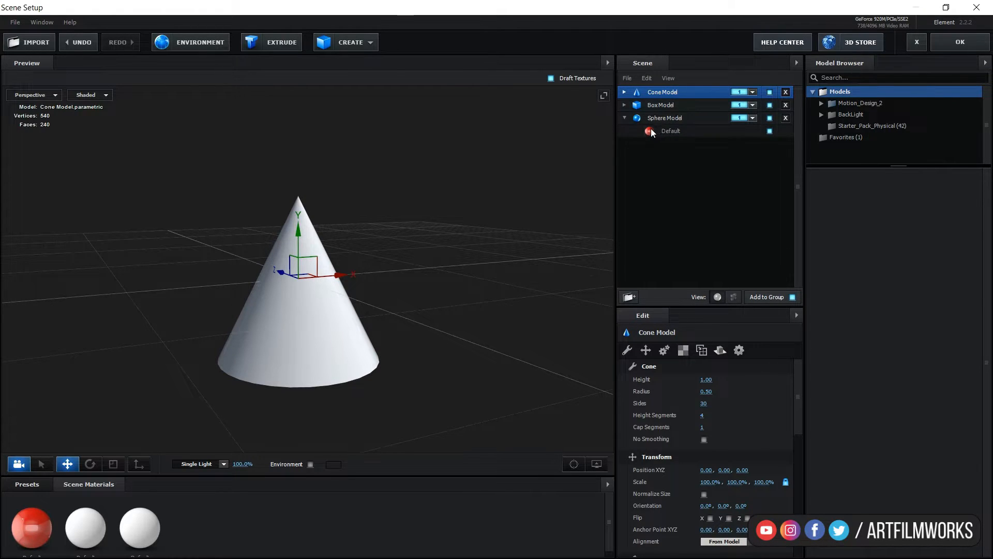
click(959, 44)
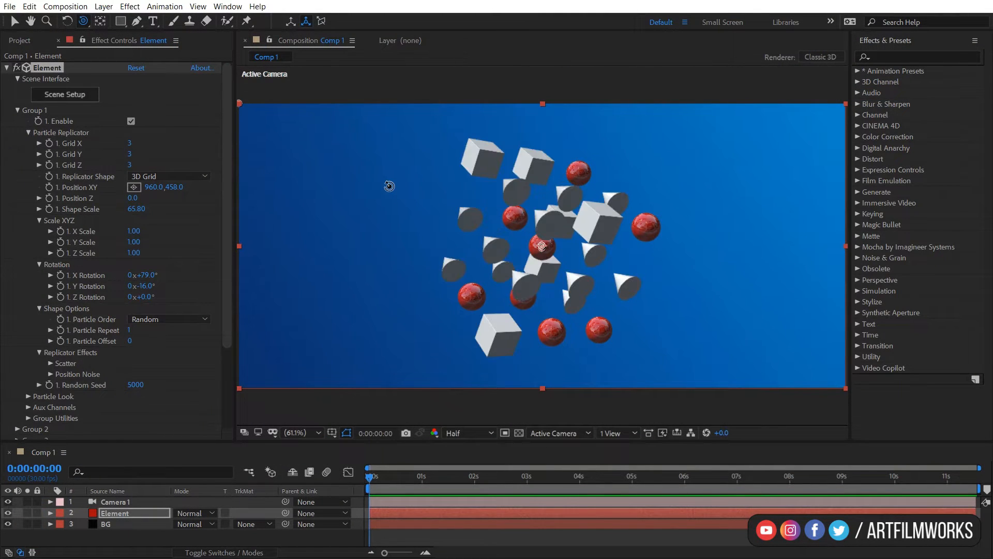
Set the replicator's Grid Y and Grid Z to 1.
drag(636, 214, 595, 249)
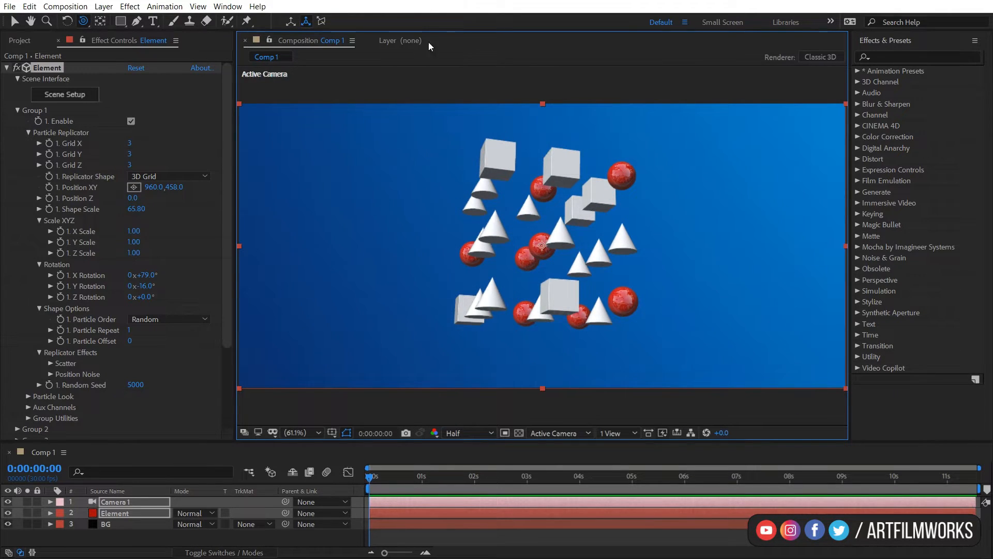
click(130, 156)
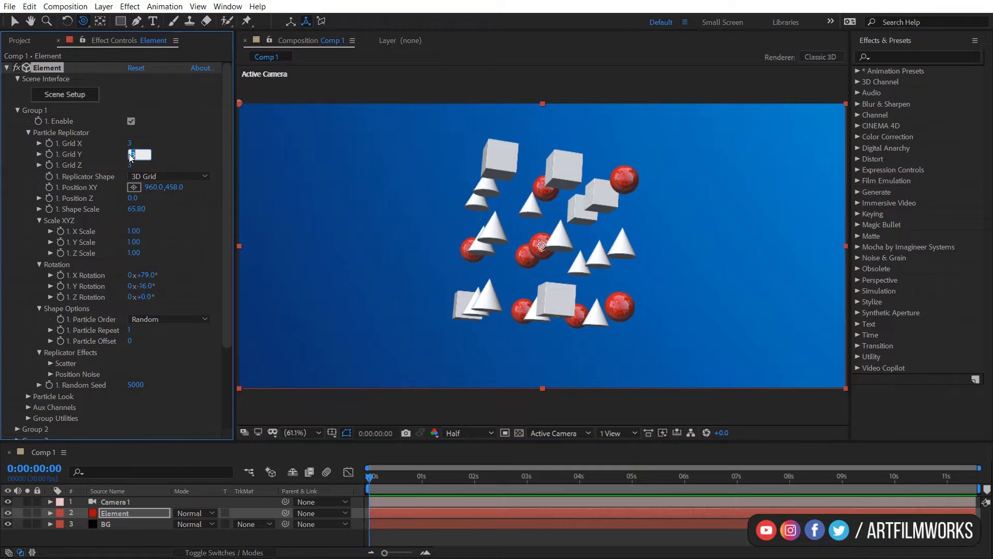
text(1)
key(Return)
click(129, 166)
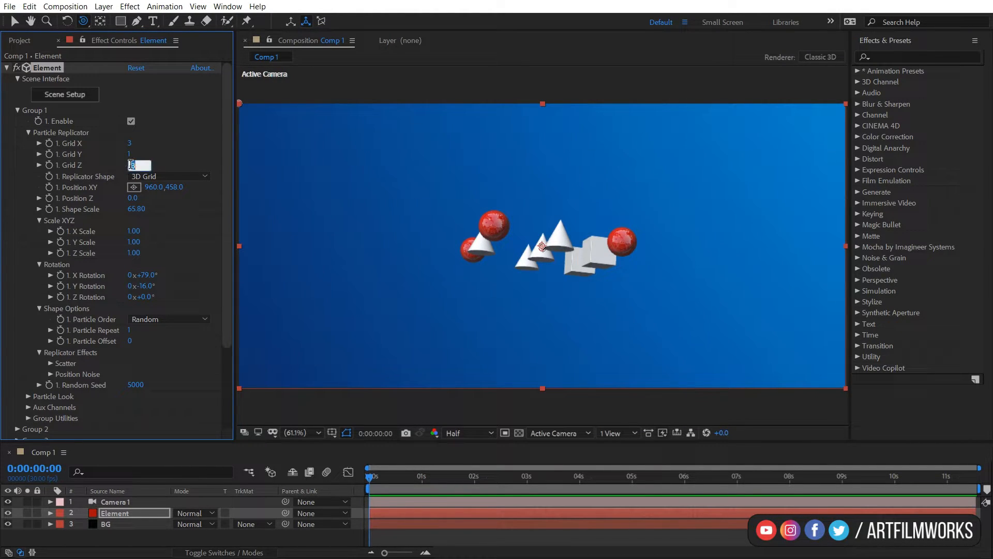
text(1)
key(Return)
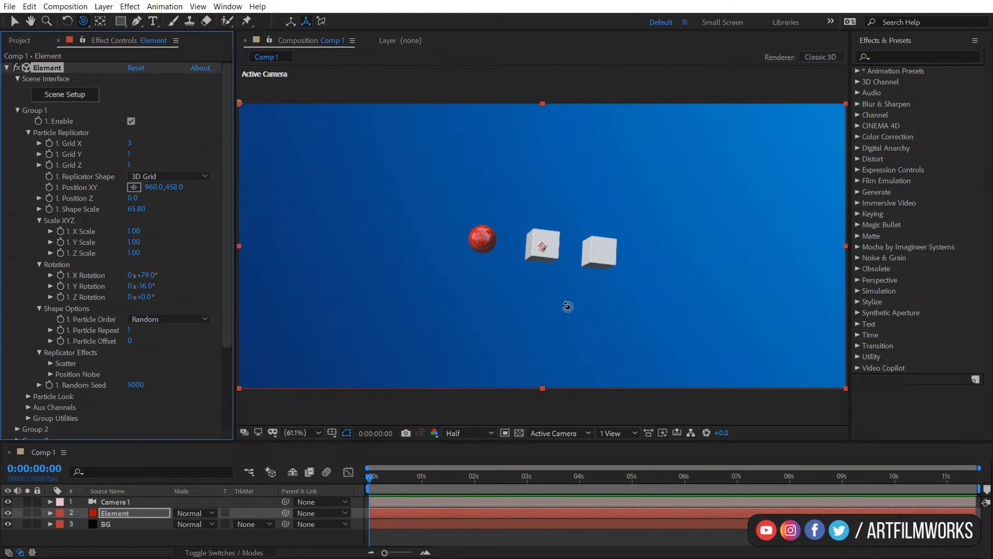
Change the Particle Order to Forward.
drag(541, 217, 600, 198)
key(c)
key(c)
click(48, 68)
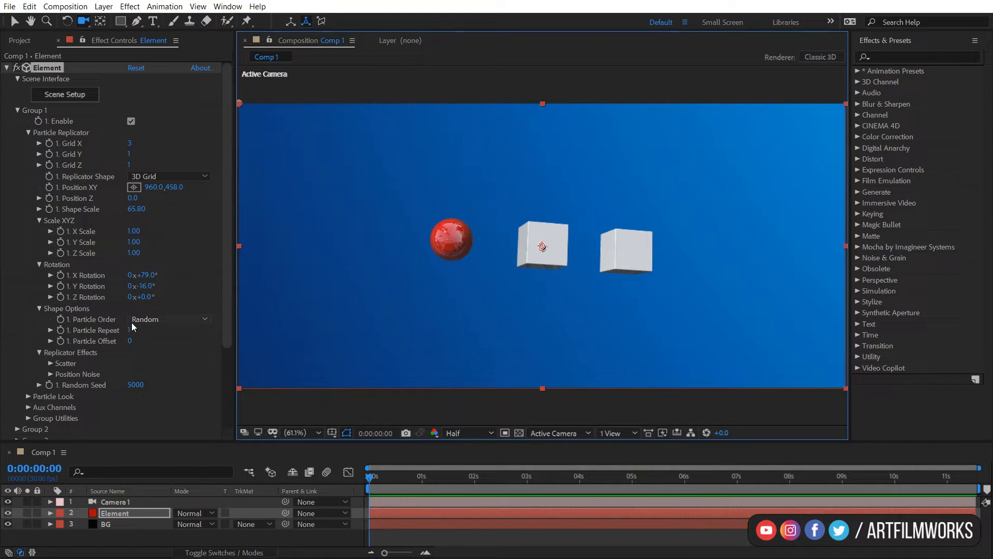
click(173, 321)
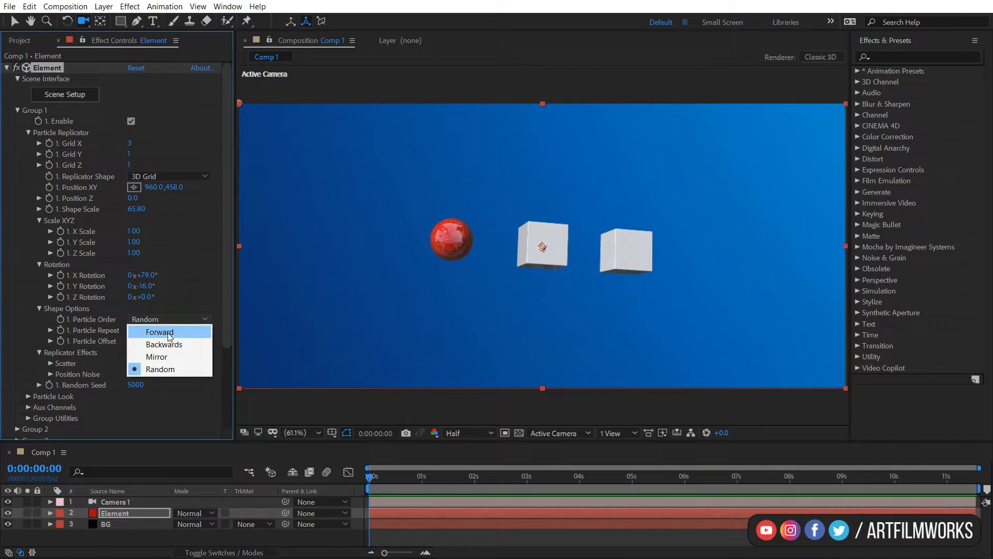
click(169, 334)
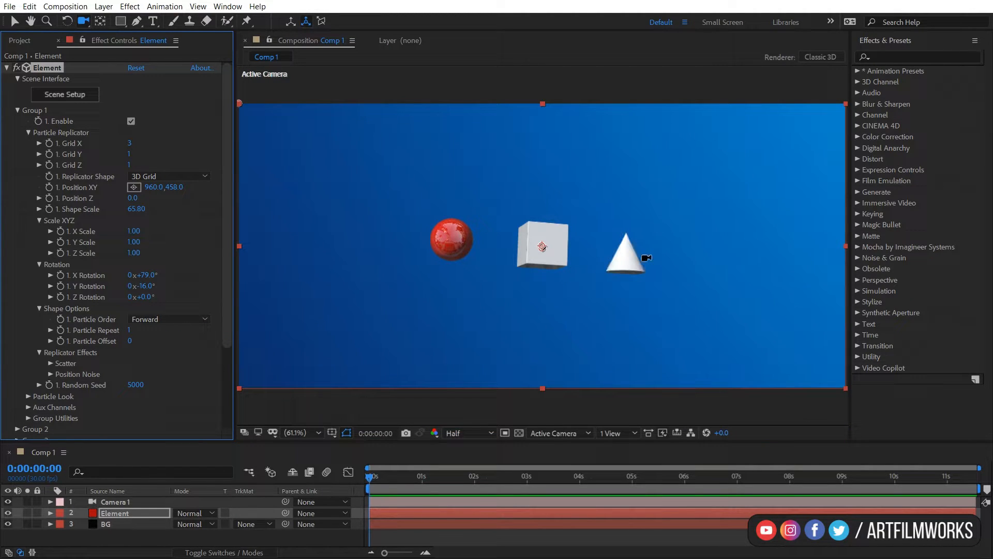
Check the scene models and change the Particle Order to Backwards.
drag(667, 249, 672, 246)
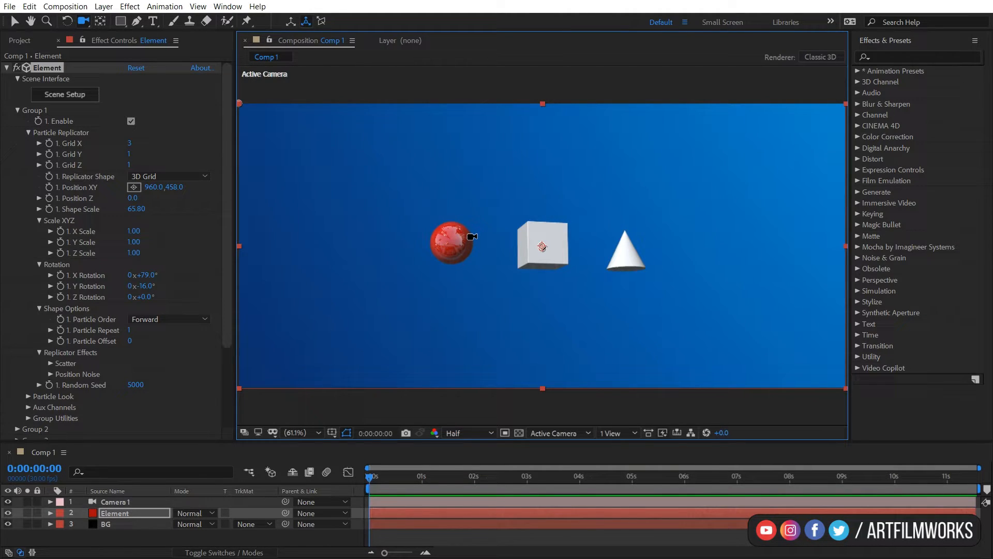
click(60, 96)
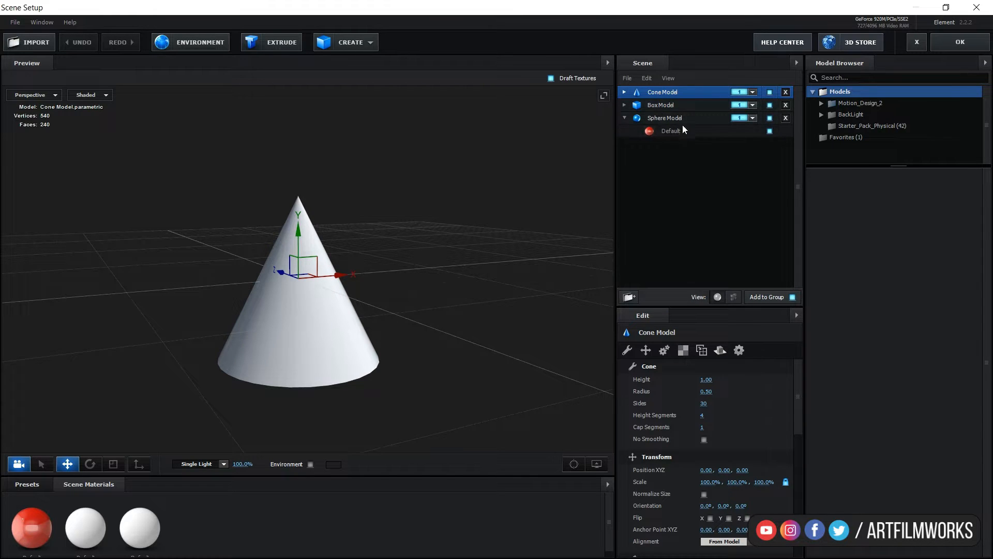
click(957, 44)
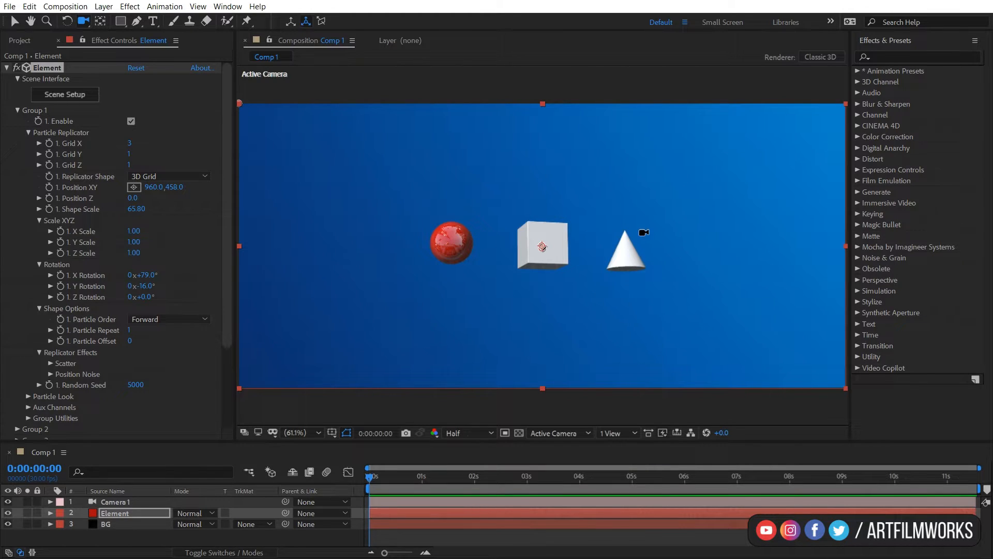
click(179, 320)
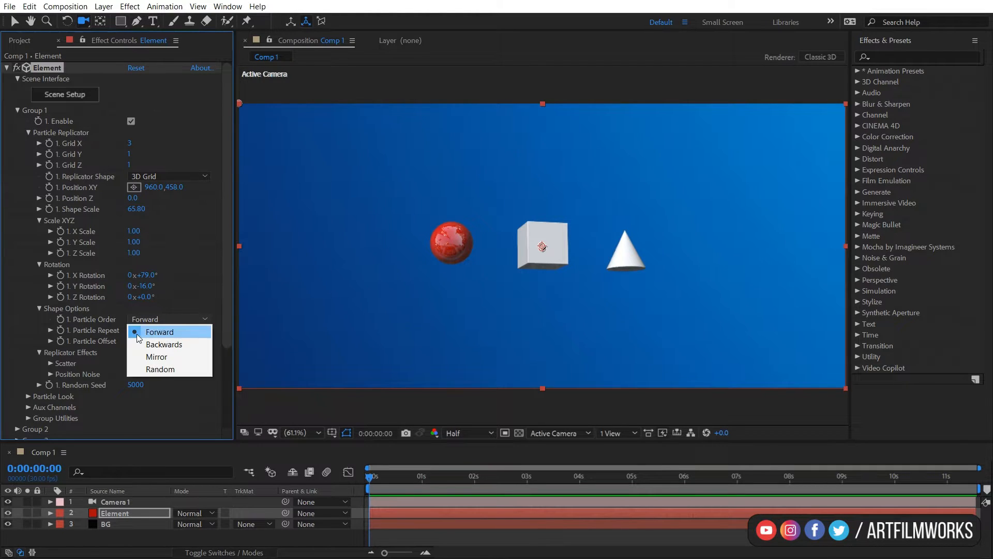
click(158, 344)
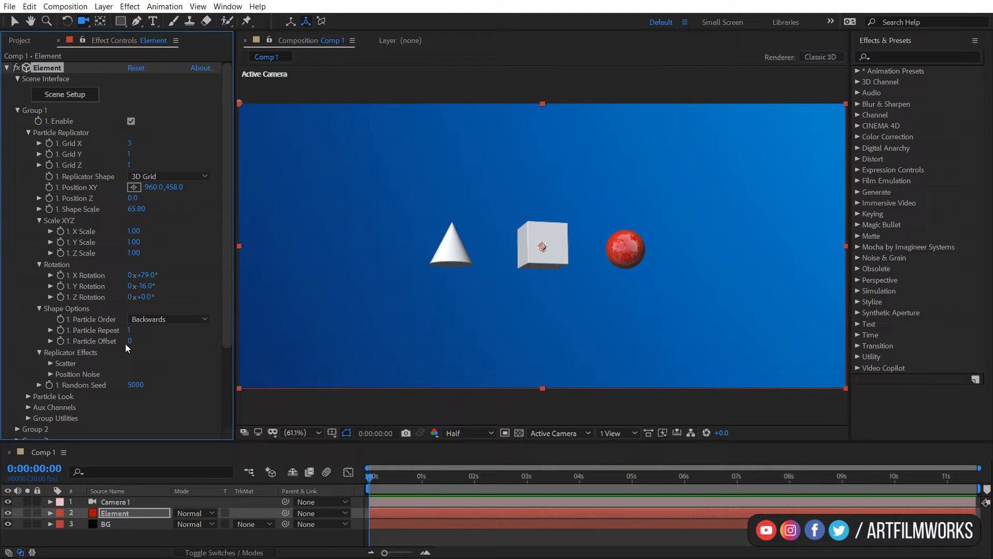
Set the Particle Offset to 2.
mouse_move(130, 345)
mouse_down()
mouse_move(158, 343)
mouse_move(142, 343)
mouse_up()
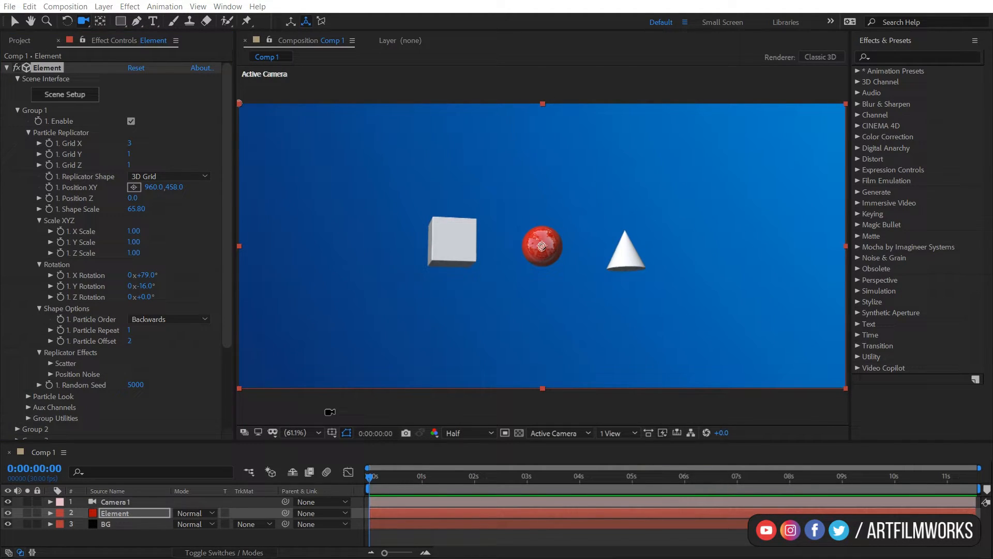
click(330, 412)
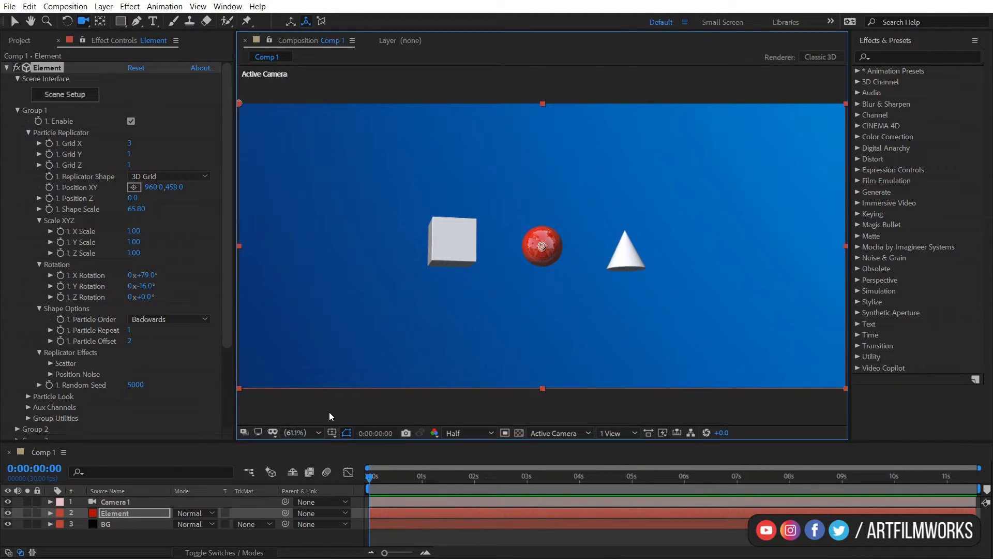
Undo the recent changes back to the all-sphere 3×3×3 grid.
key(ctrl+z)
key(ctrl+z)
key(ctrl+z)
key(ctrl+z)
click(276, 532)
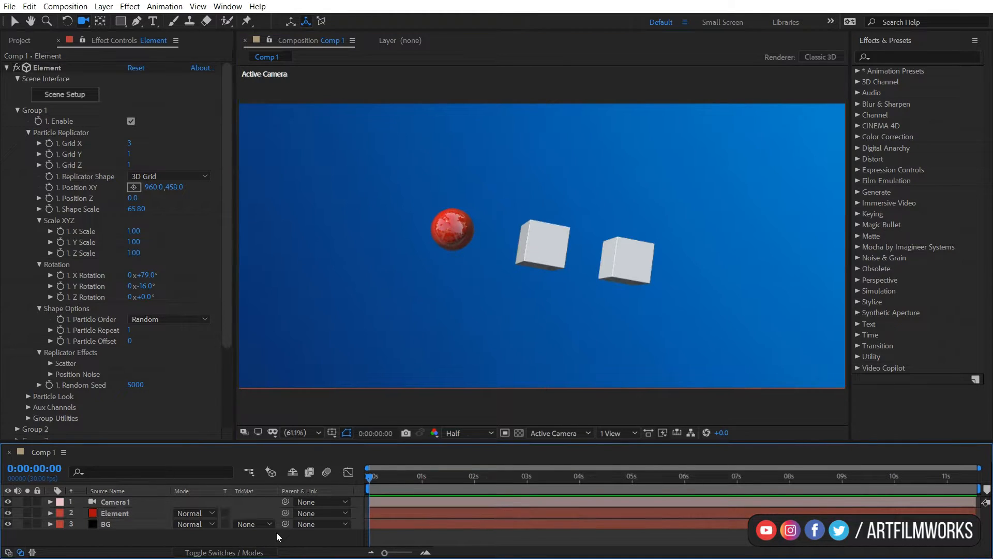
key(ctrl+z)
key(ctrl+z)
key(ctrl+z)
key(ctrl+z)
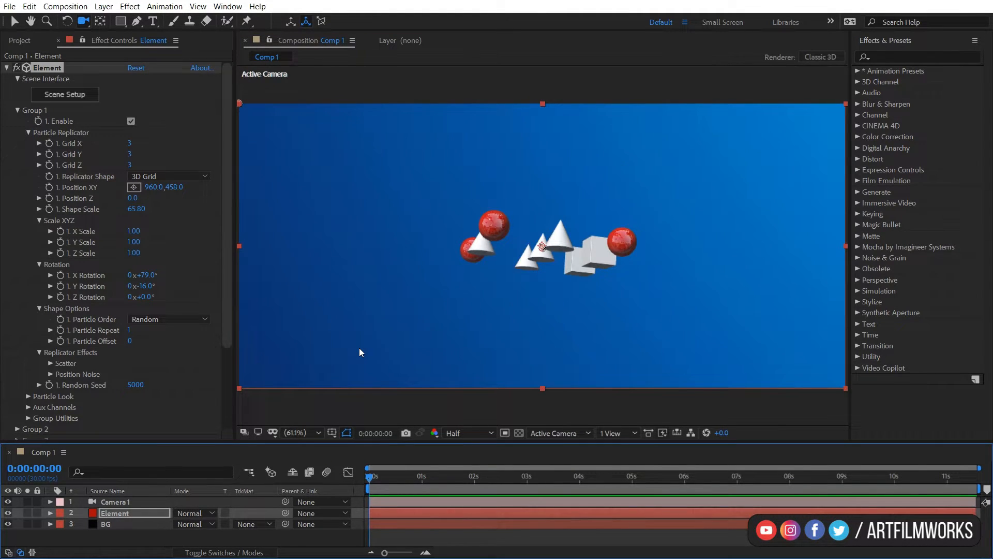
key(ctrl+z)
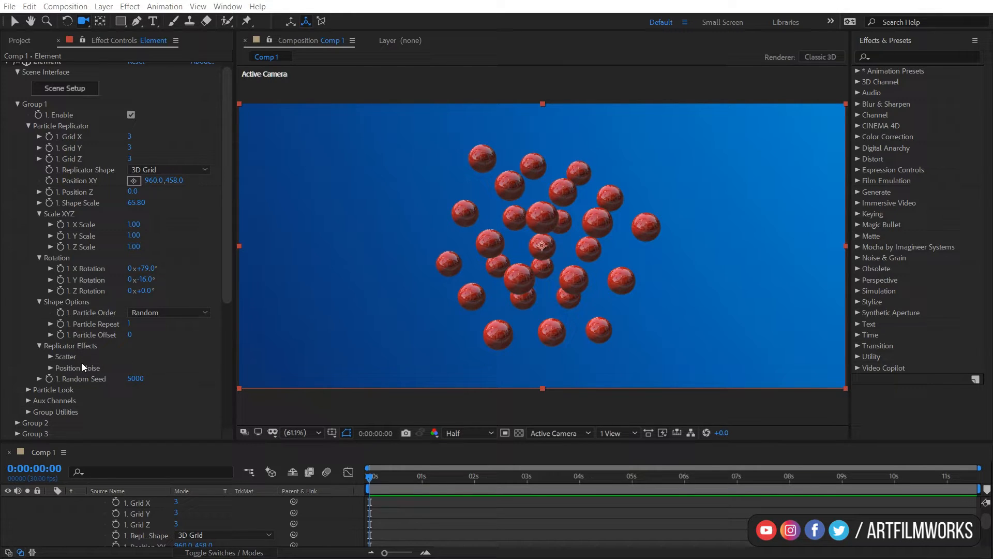
Try a Scatter value of about 54 under Replicator Effects, resetting it to 0.
click(50, 357)
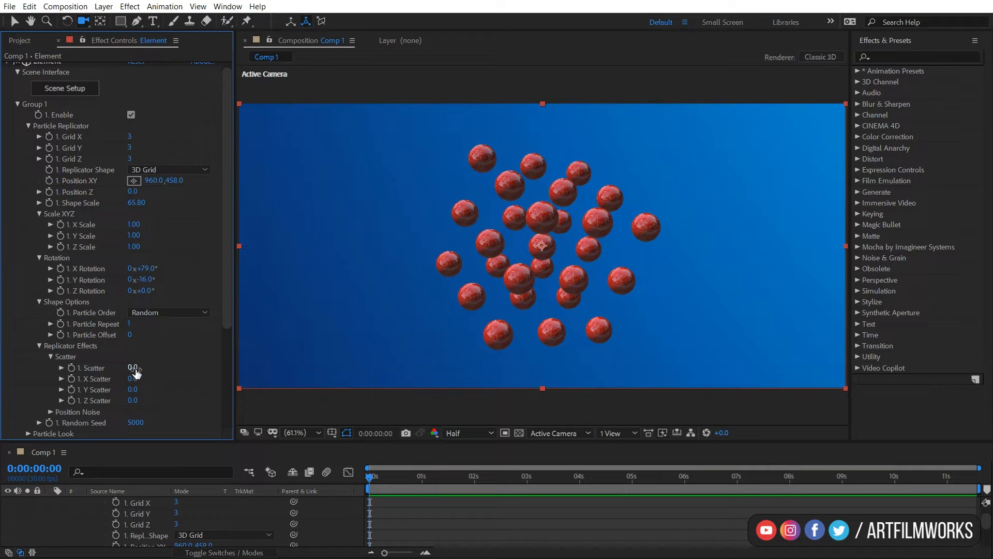
drag(136, 371, 421, 305)
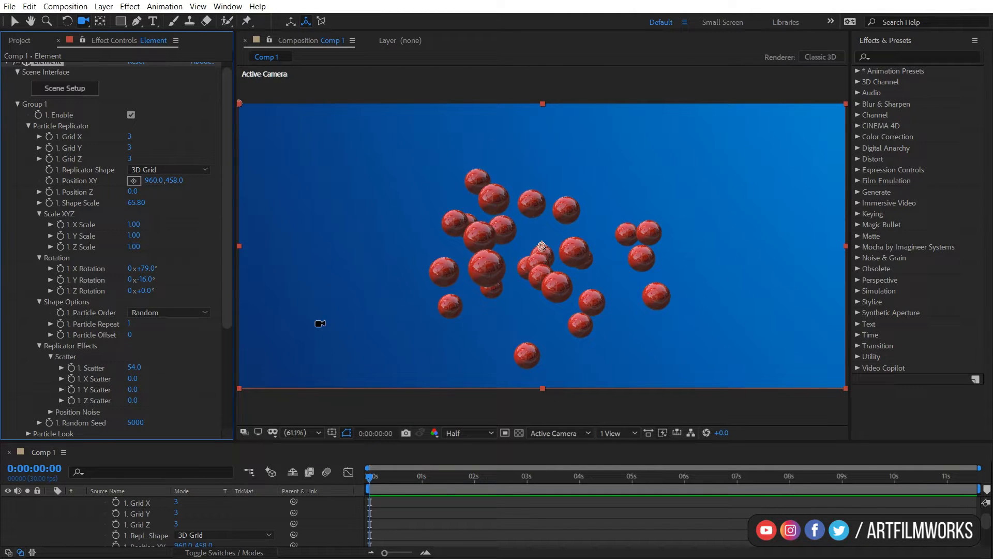
click(134, 368)
text(0)
key(Return)
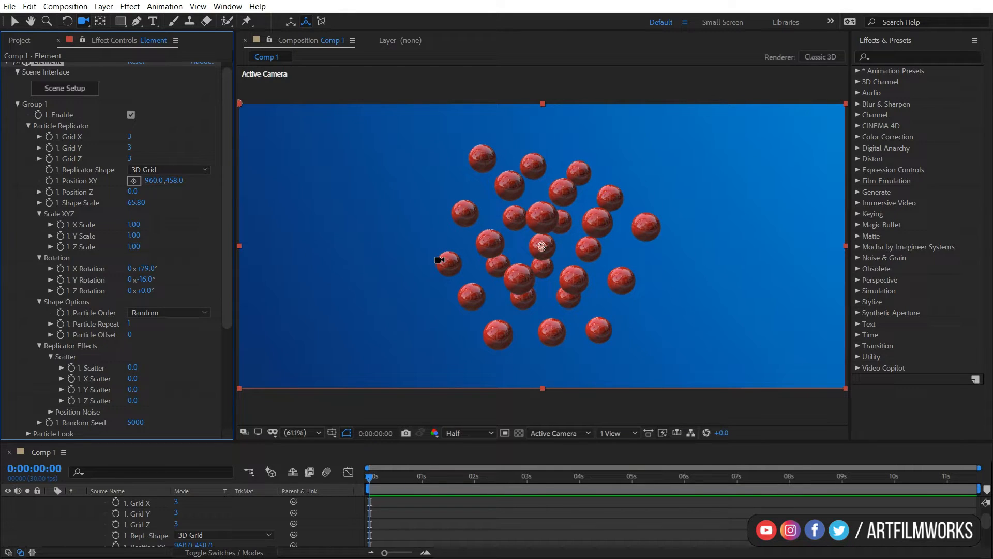
Try an X Scatter of about 27.9, undoing the change.
drag(498, 253, 542, 245)
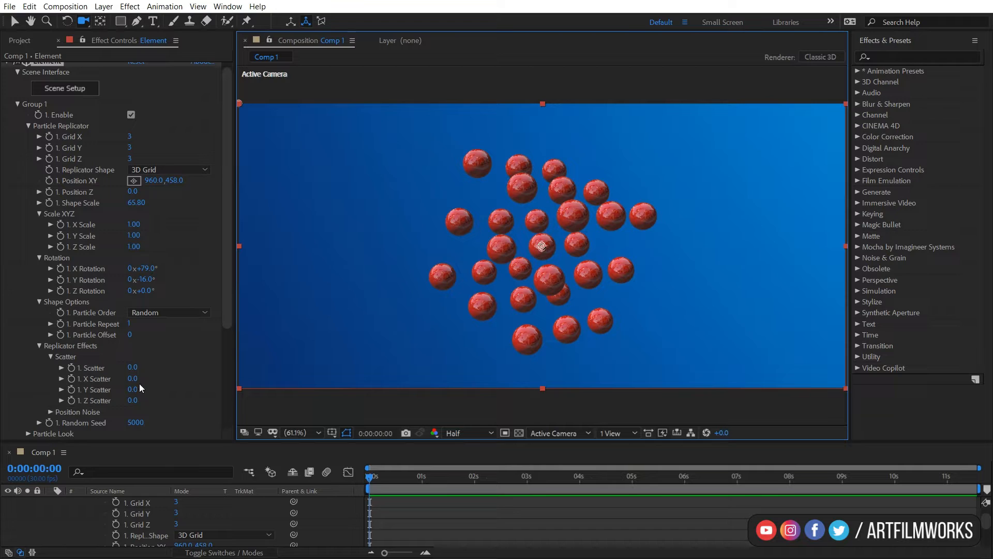
drag(136, 382, 519, 354)
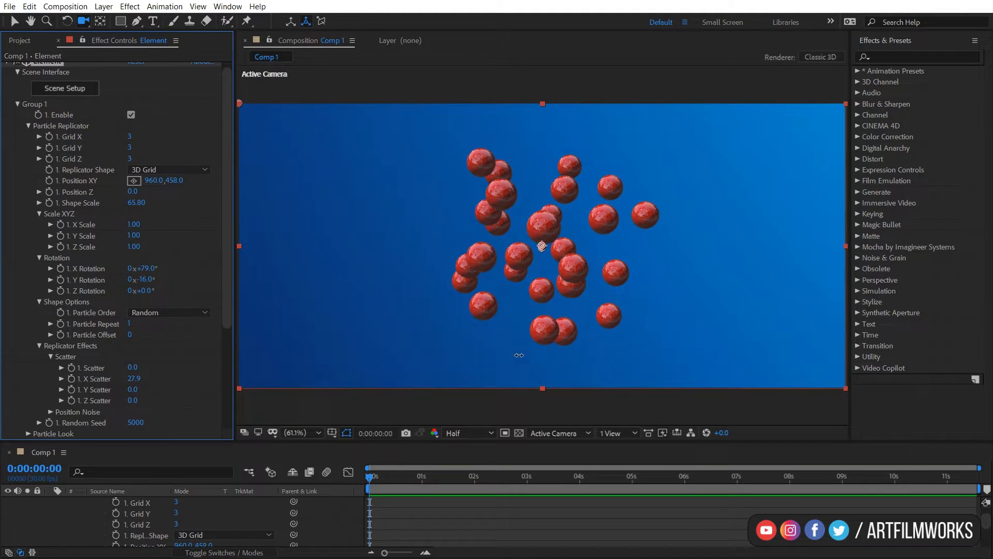
key(ctrl+z)
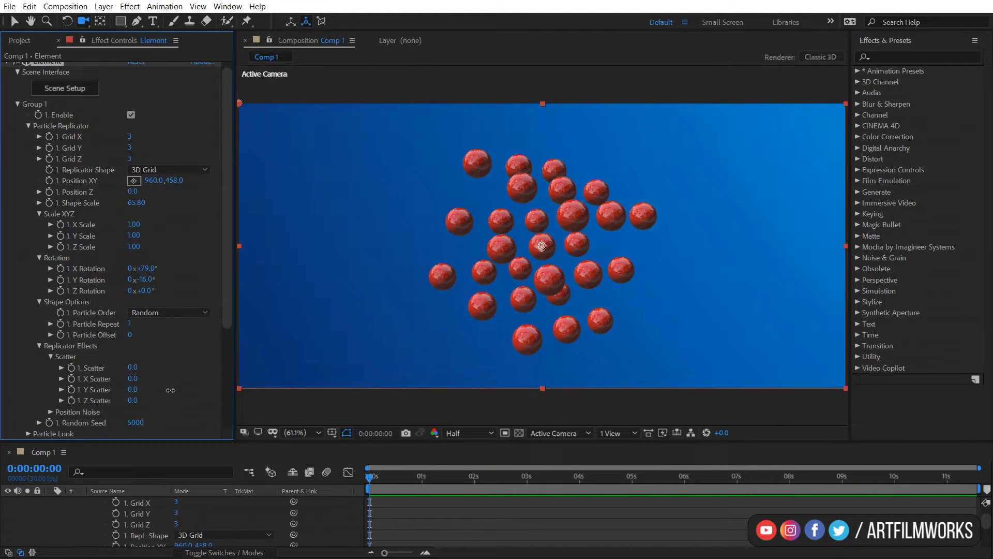
Try dragging the Y Scatter value, undoing the change.
drag(134, 396, 206, 417)
key(ctrl+z)
key(ctrl+z)
Try a Noise Amount of 50 and a Noise Evolution of about 12x+60° under Position Noise.
scroll(144, 361, down, 2)
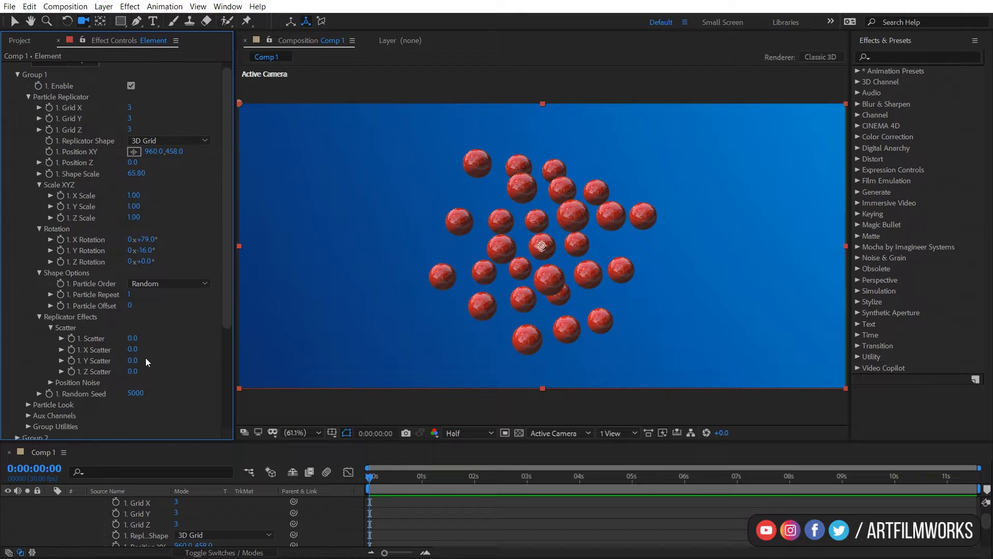
click(51, 383)
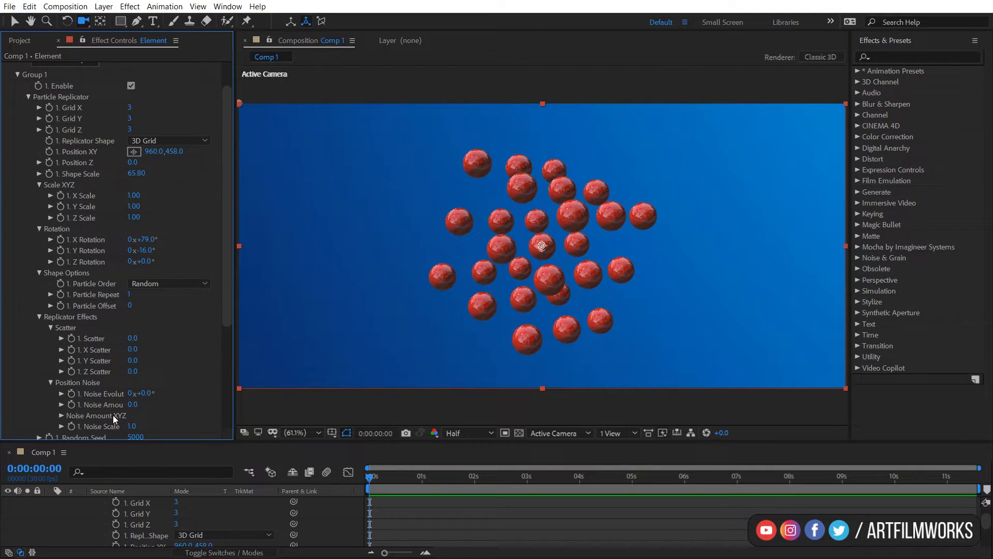
scroll(114, 417, down, 2)
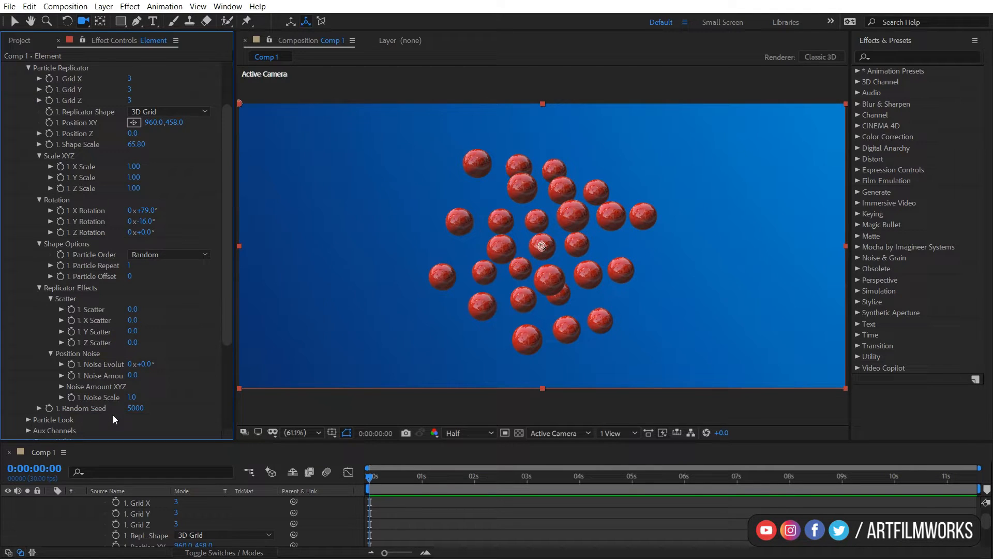
click(135, 375)
text(50)
key(Return)
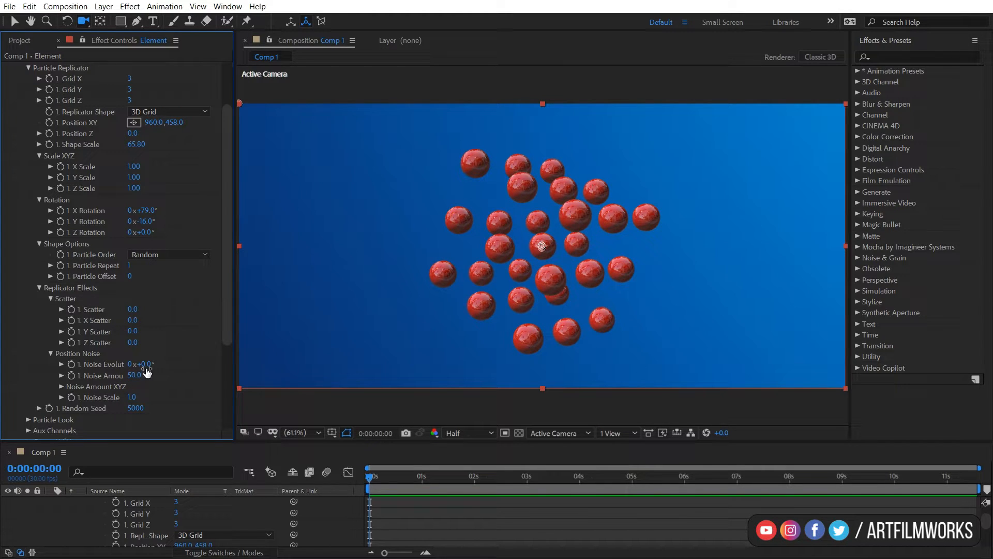
drag(148, 365, 373, 339)
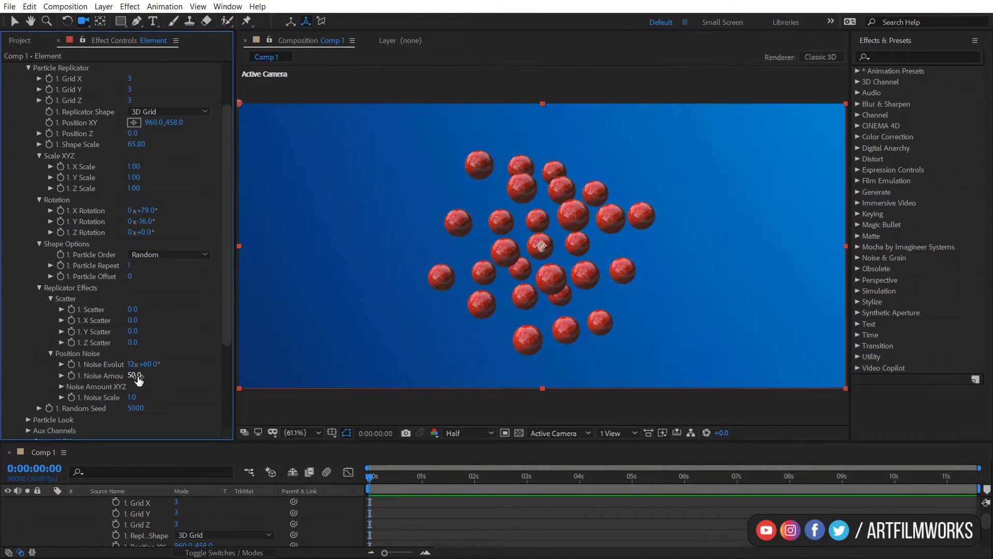
drag(138, 379, 383, 346)
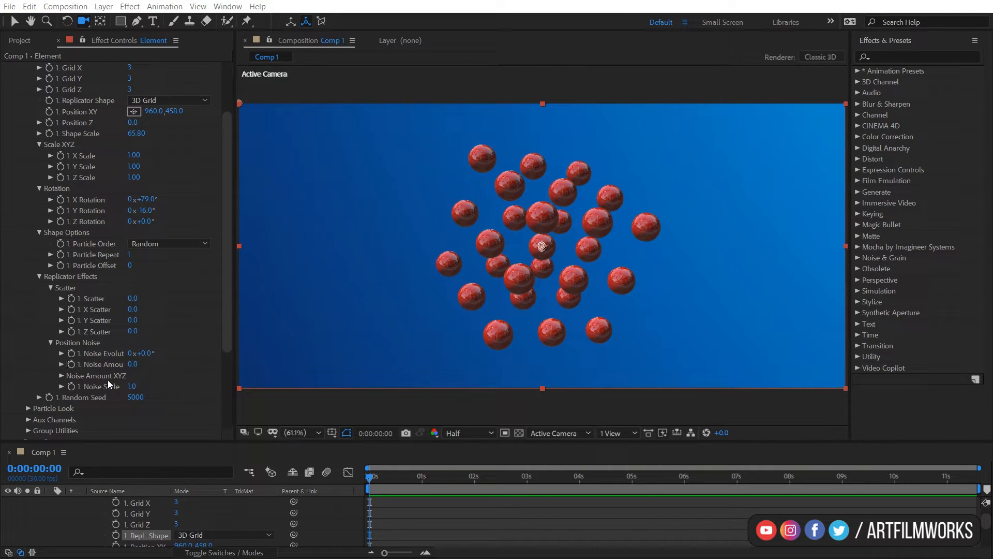
Expand Noise Amount XYZ and set Grid X, Grid Y and Grid Z to 5 each.
click(62, 375)
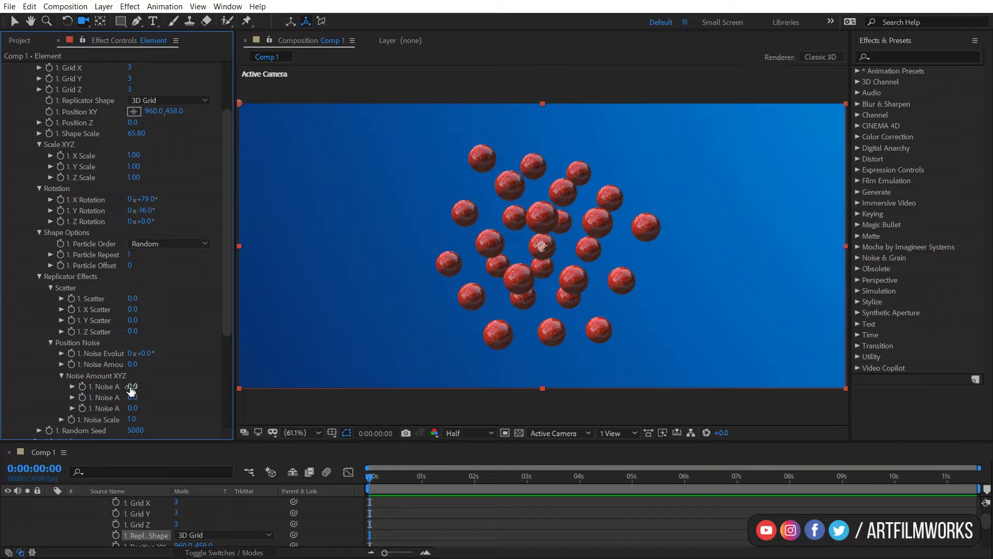
scroll(152, 345, up, 3)
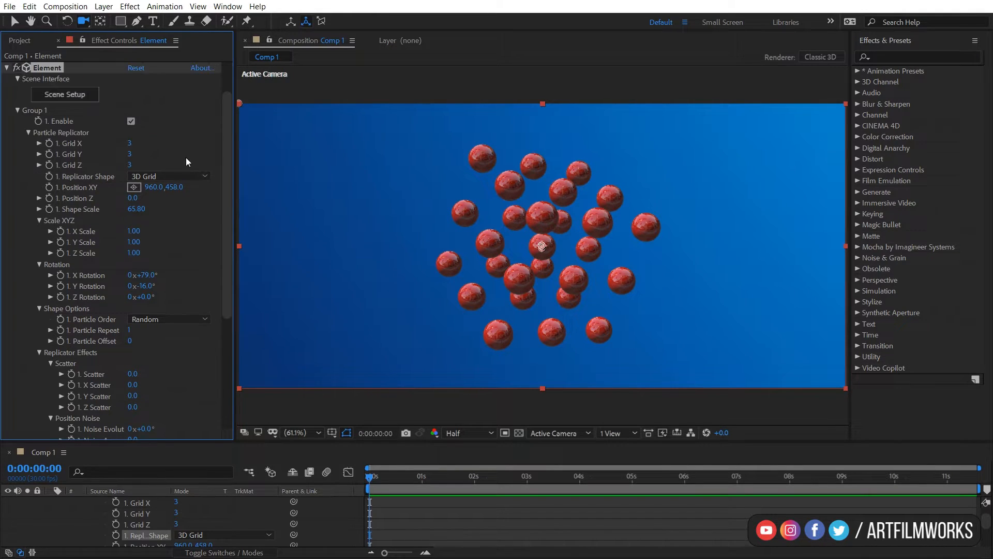
drag(131, 143, 138, 143)
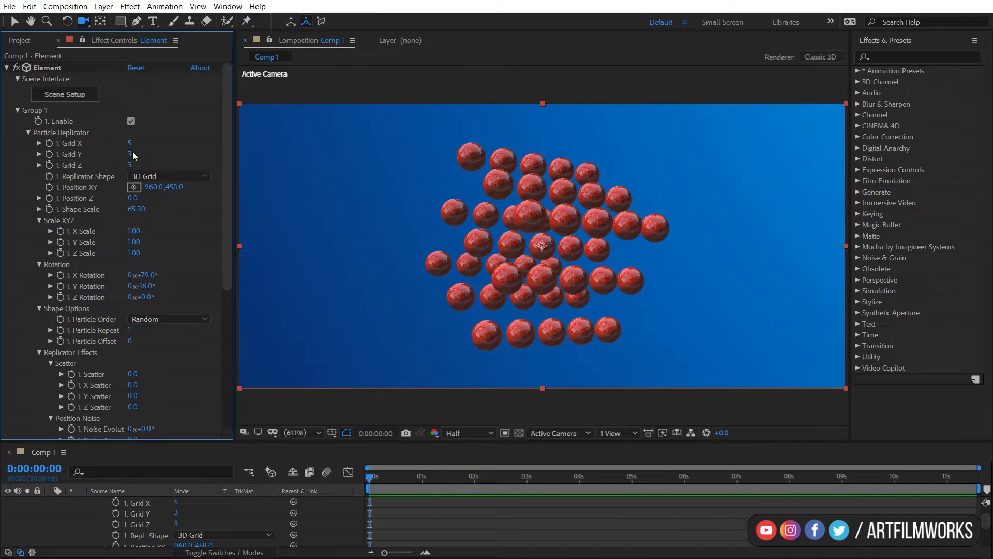
click(131, 153)
text(5)
click(133, 165)
text(5)
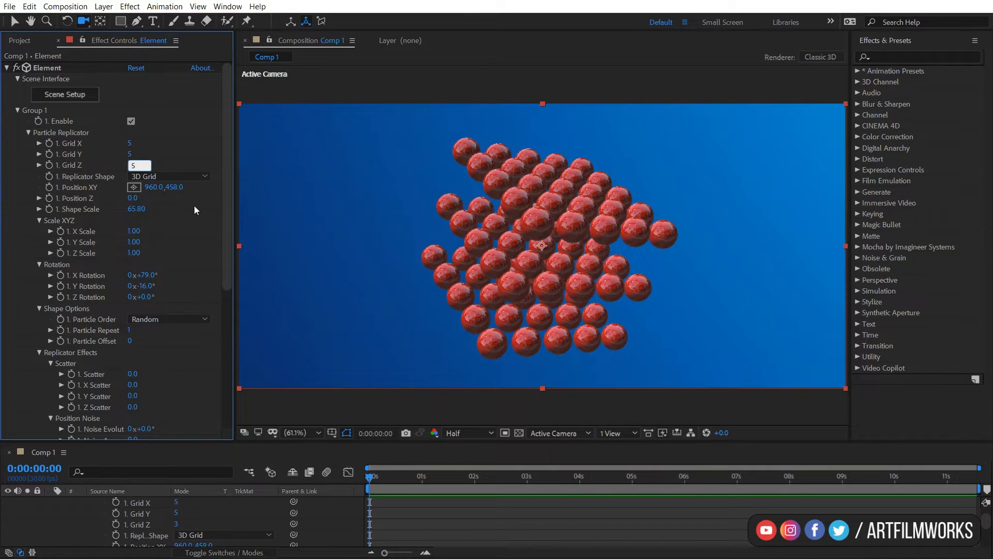
key(Return)
Try a Noise Amount X of about 230 and a Noise Amount Z of about -480, undoing both.
scroll(163, 348, down, 1)
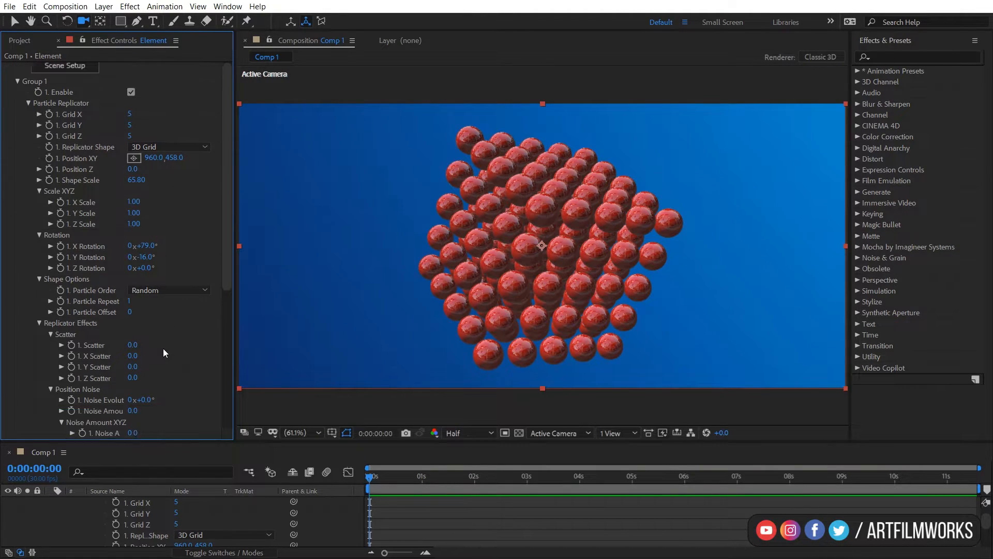
scroll(163, 349, down, 2)
scroll(140, 401, down, 2)
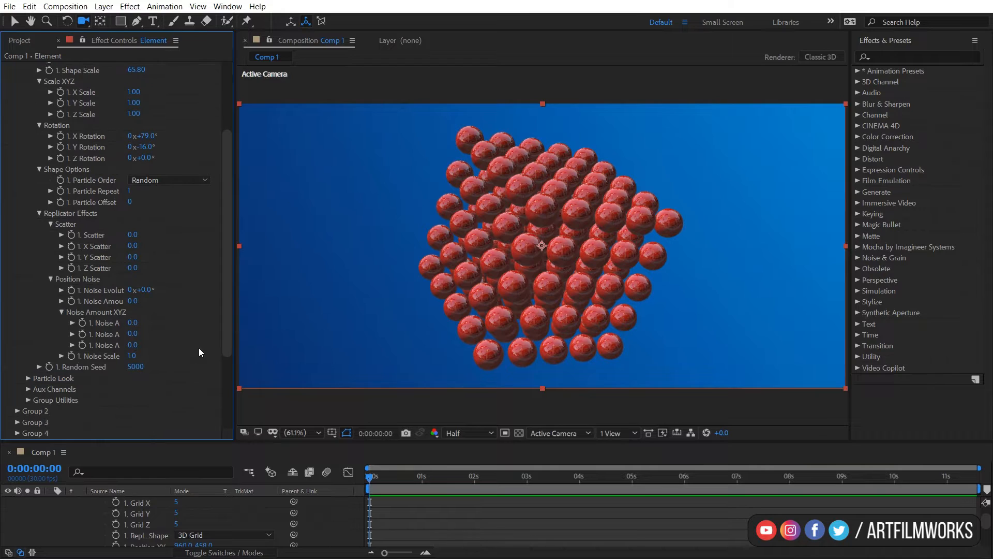
drag(133, 324, 509, 377)
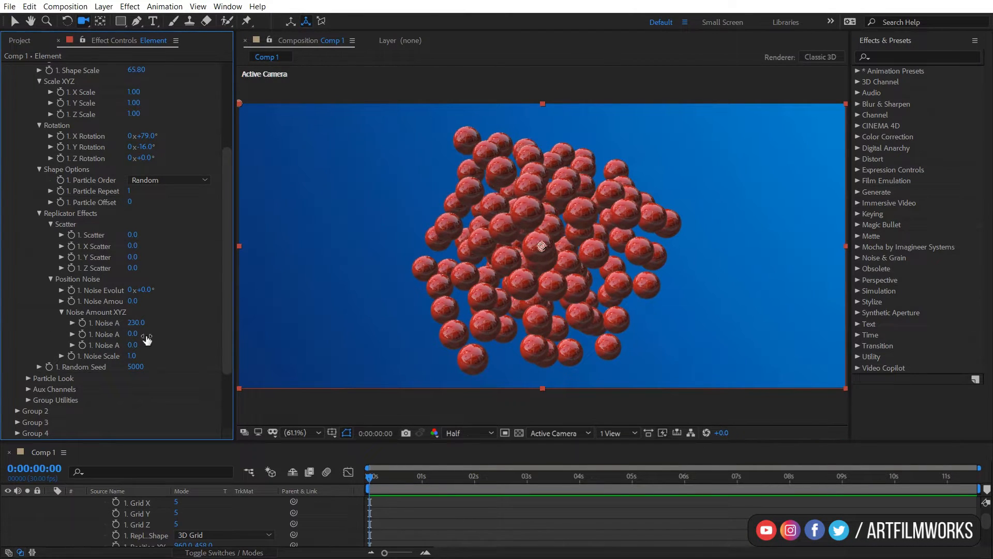
key(ctrl+z)
drag(134, 336, 165, 437)
key(ctrl+z)
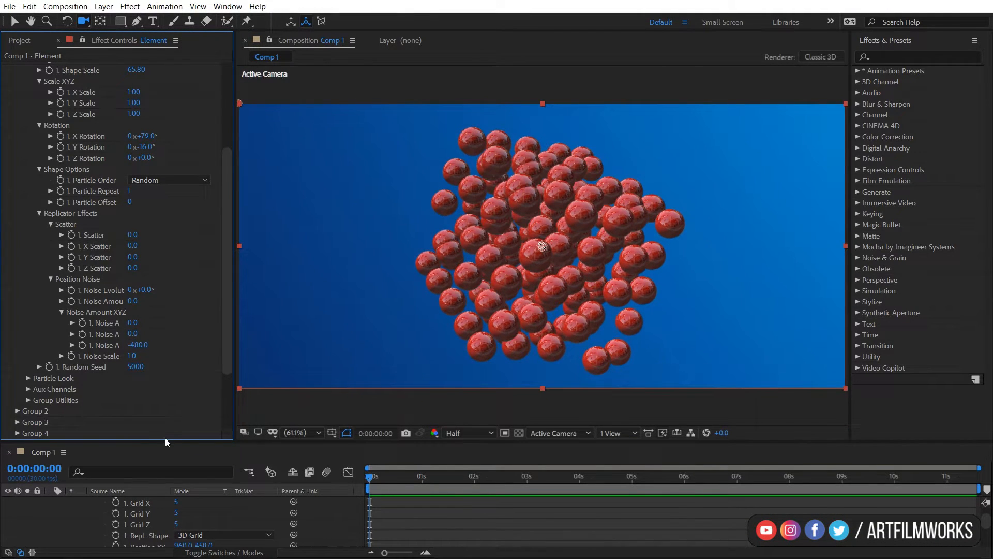
key(ctrl+z)
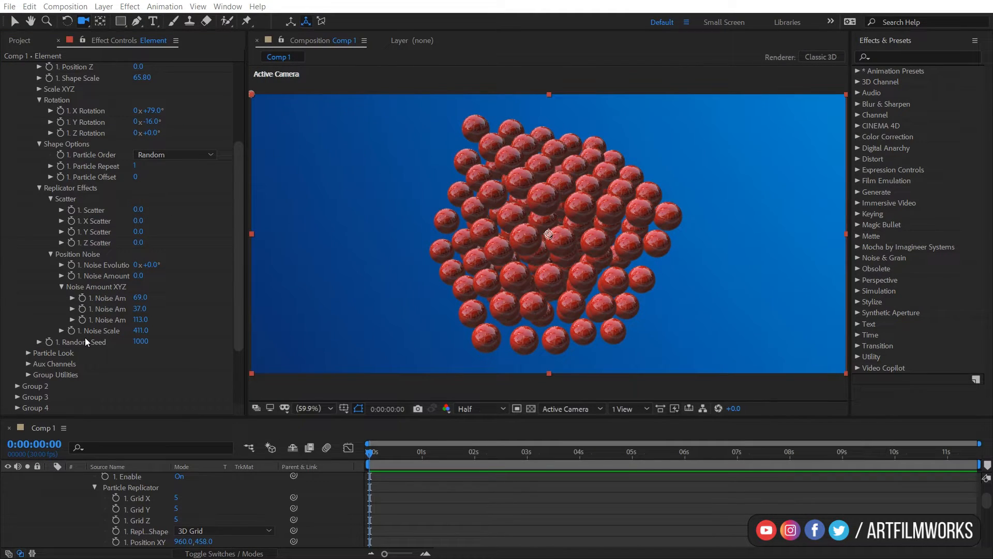
Reset Group 1 through Group Utilities' Copy/Paste Group options.
click(28, 375)
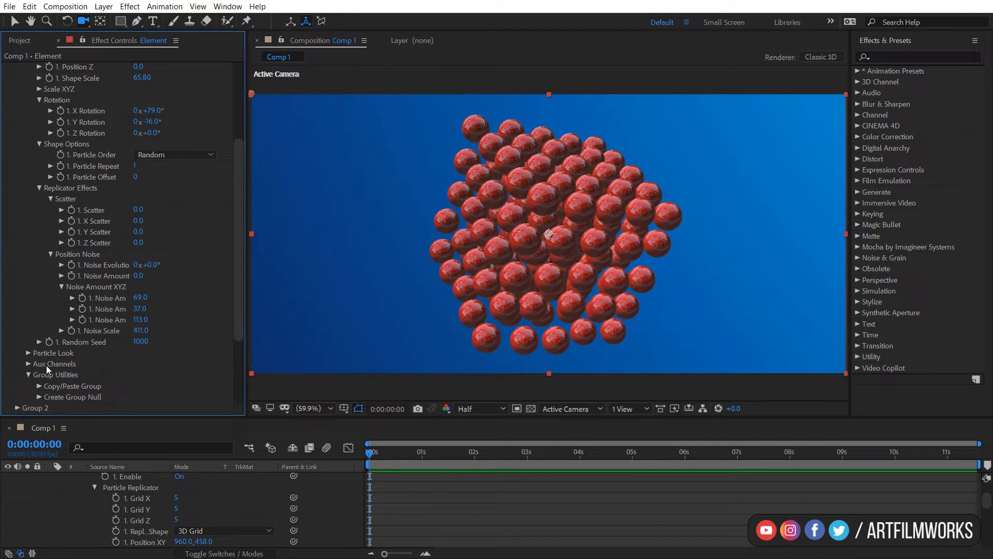
scroll(45, 368, down, 1)
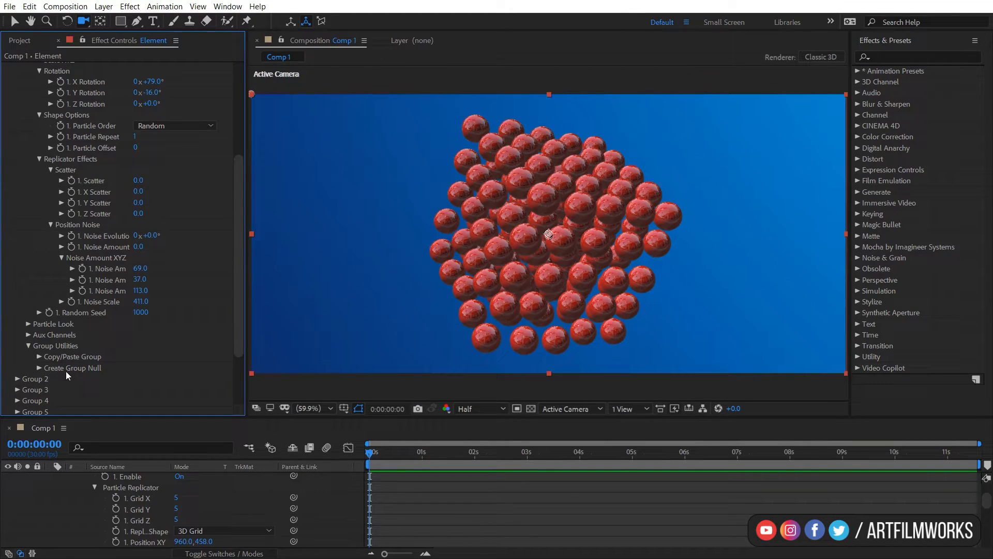
click(39, 357)
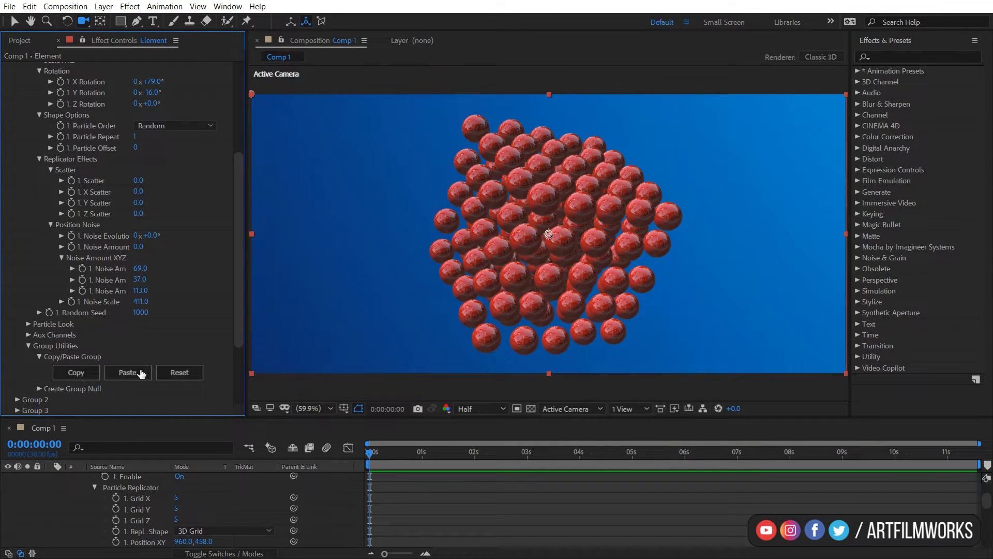
click(185, 377)
scroll(209, 317, up, 2)
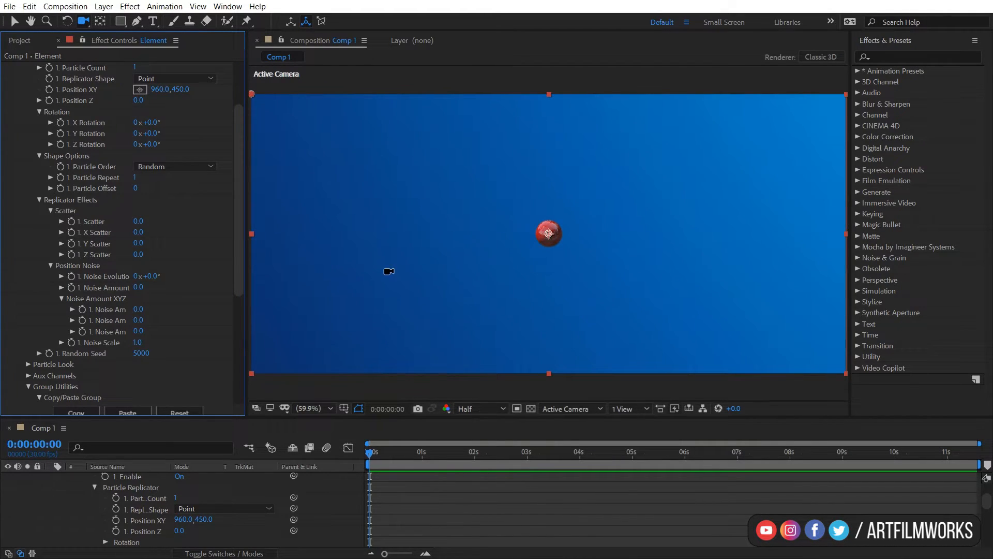
Change the Replicator Shape to Plane and set the Particle Count to 10.
drag(241, 161, 242, 122)
click(190, 154)
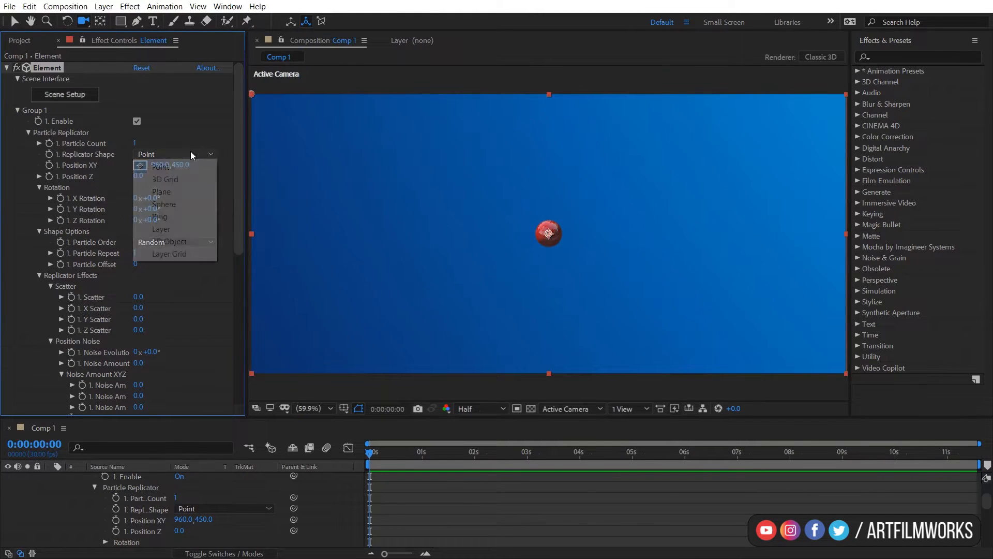
click(146, 192)
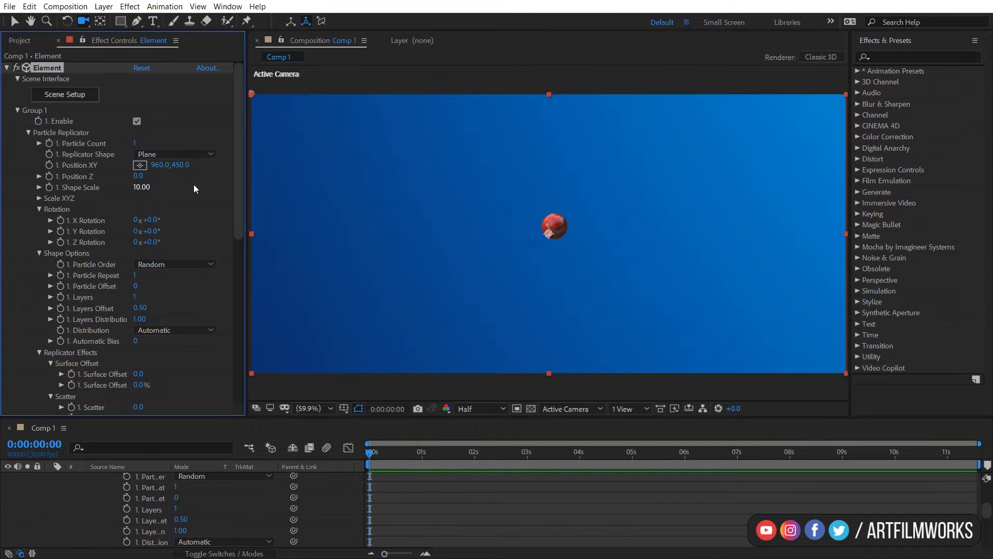
click(135, 144)
text(10)
key(Return)
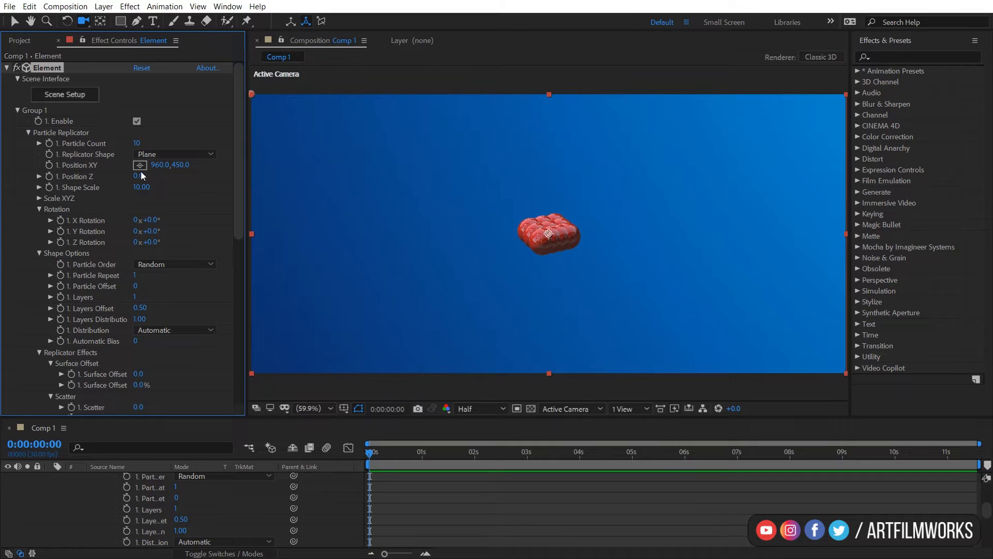
Increase the Shape Scale to 33.90.
drag(144, 195, 295, 187)
drag(513, 249, 524, 248)
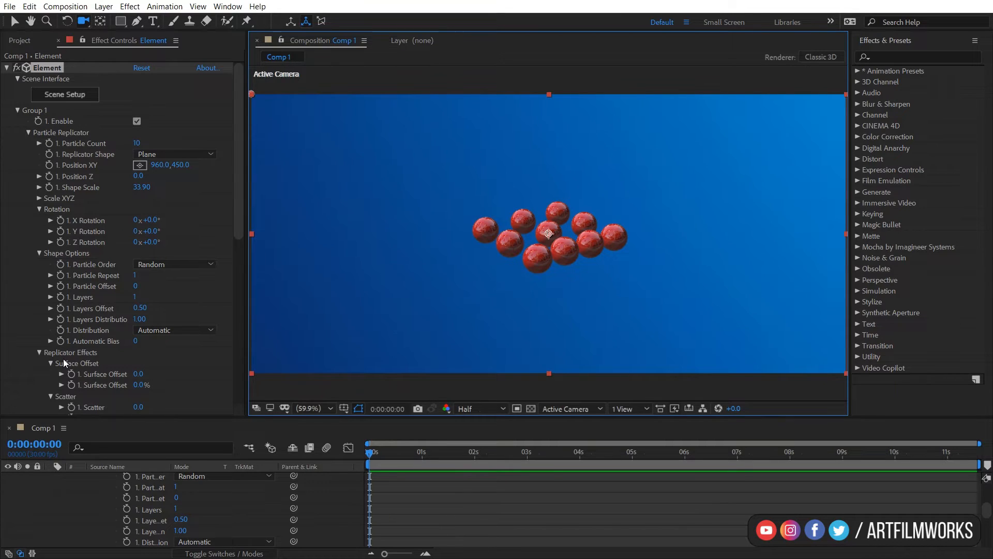
scroll(93, 381, down, 3)
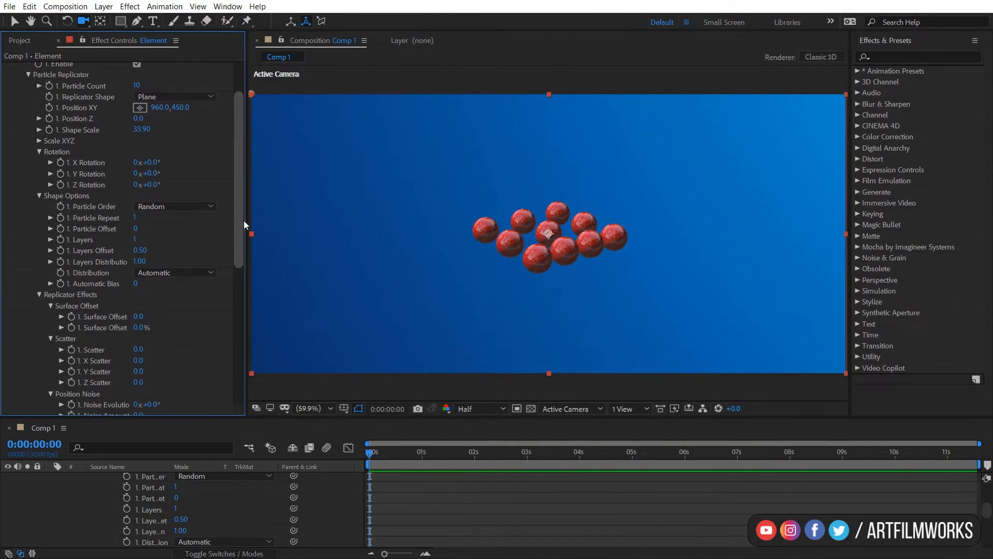
scroll(244, 217, up, 3)
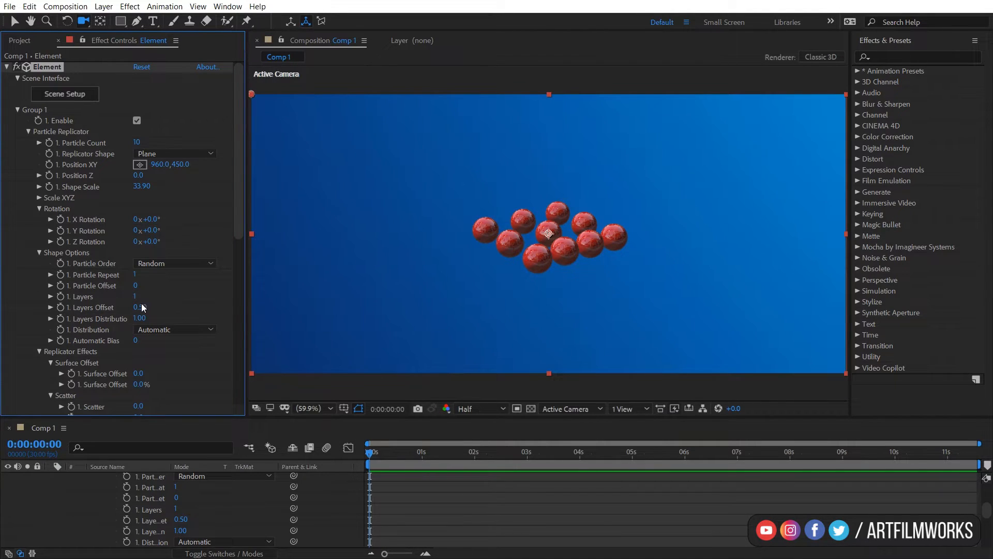
Set the Particle Count to 20 and the Layers to 2.
click(138, 143)
text(20)
key(Return)
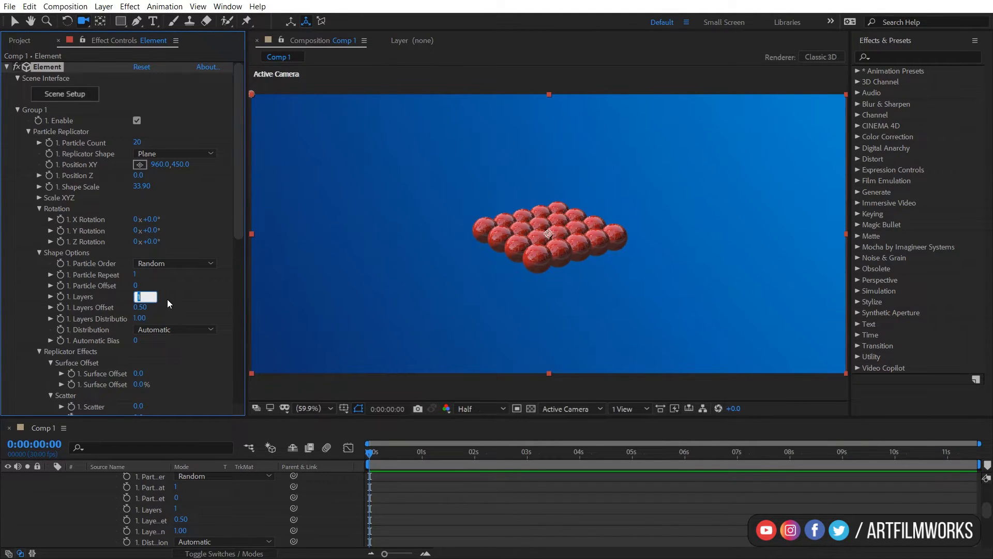
key(Return)
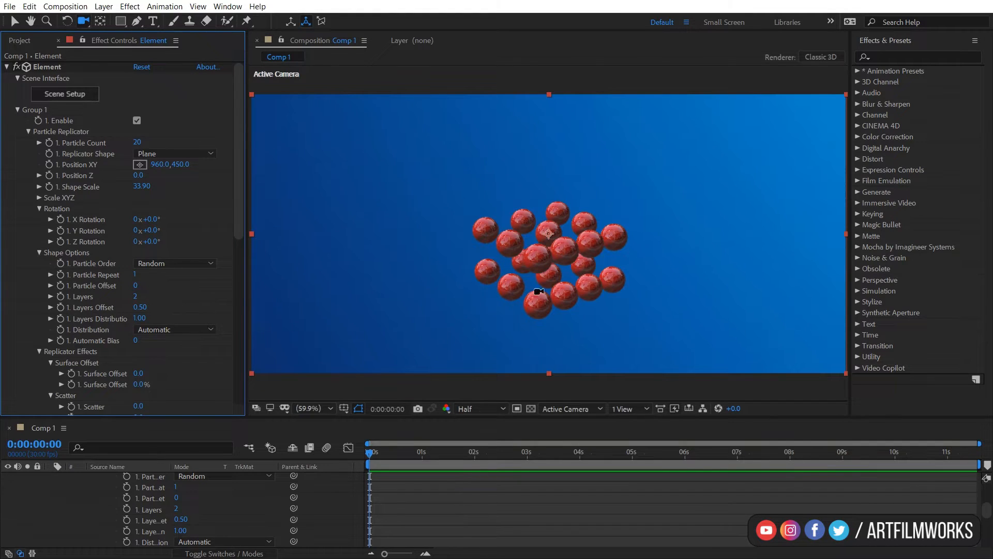
Set the Layers Offset to 0.48.
mouse_move(582, 275)
mouse_down()
mouse_move(596, 259)
mouse_move(587, 261)
mouse_up()
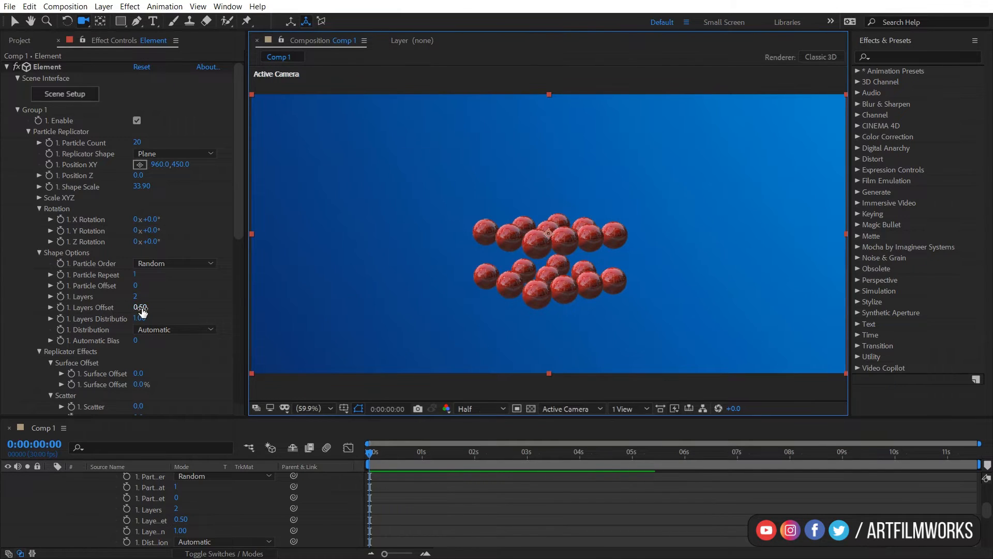
mouse_move(140, 307)
mouse_down()
mouse_move(176, 301)
mouse_move(141, 308)
mouse_up()
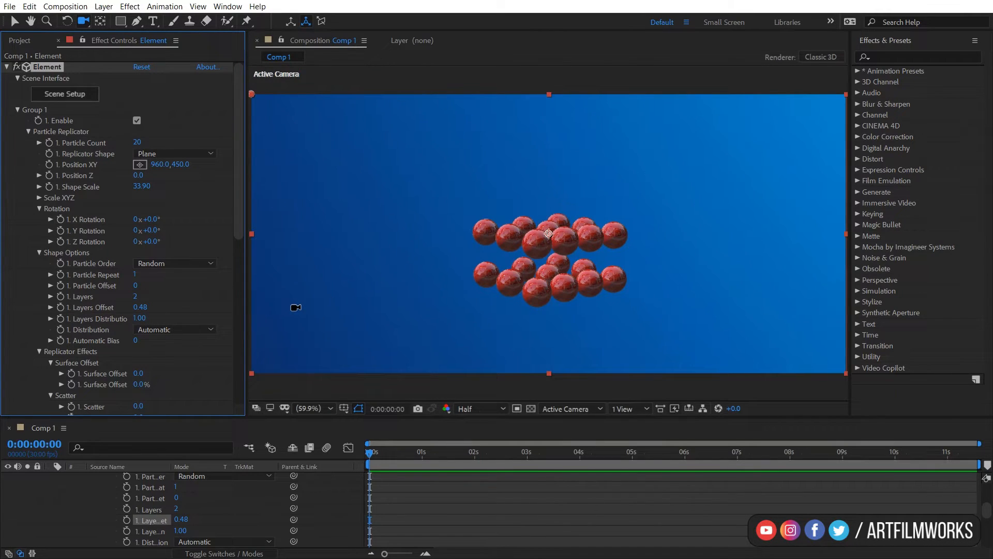
Try a Layers Distribution of 1.80, undoing the change.
click(151, 318)
drag(153, 318, 185, 313)
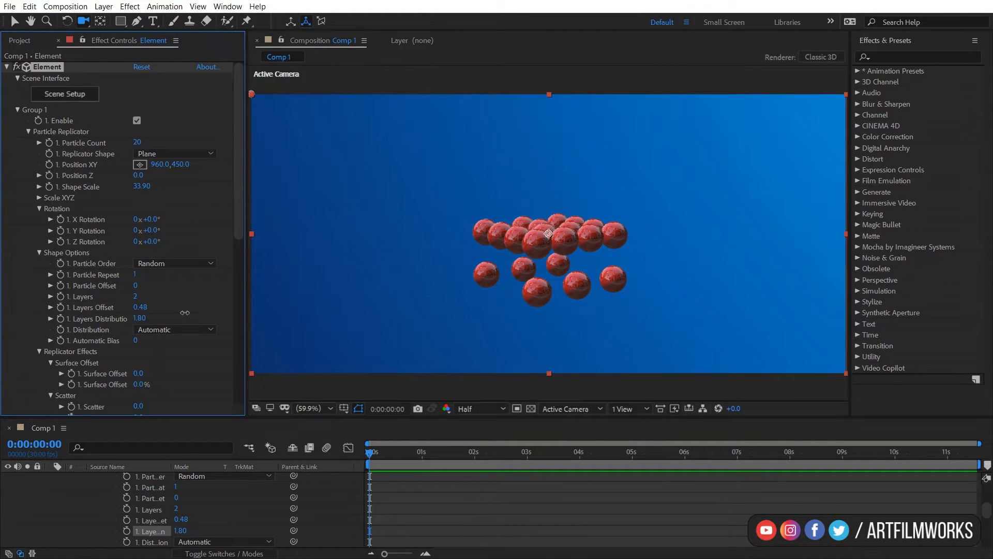
mouse_move(617, 260)
mouse_down()
mouse_move(634, 234)
mouse_move(632, 266)
mouse_move(614, 271)
mouse_up()
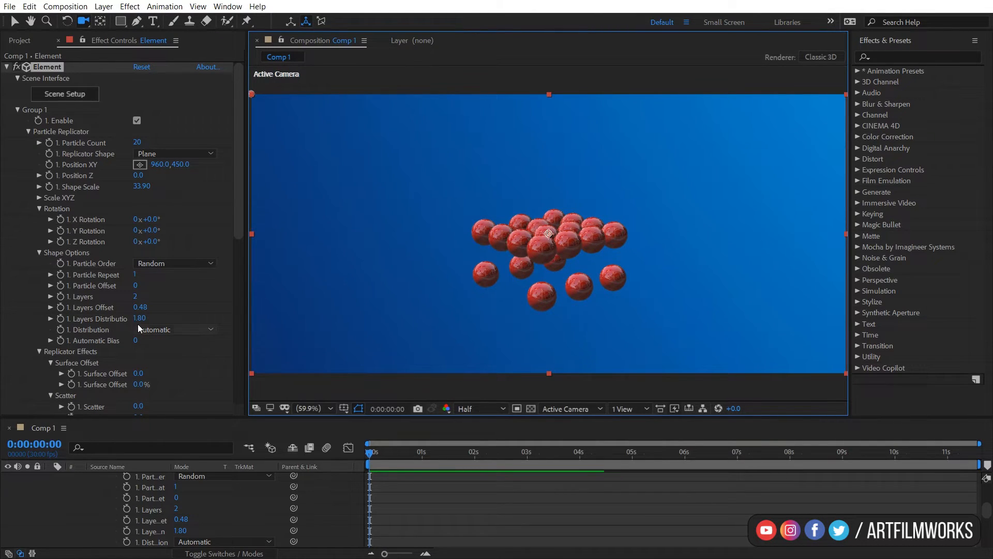
key(ctrl+z)
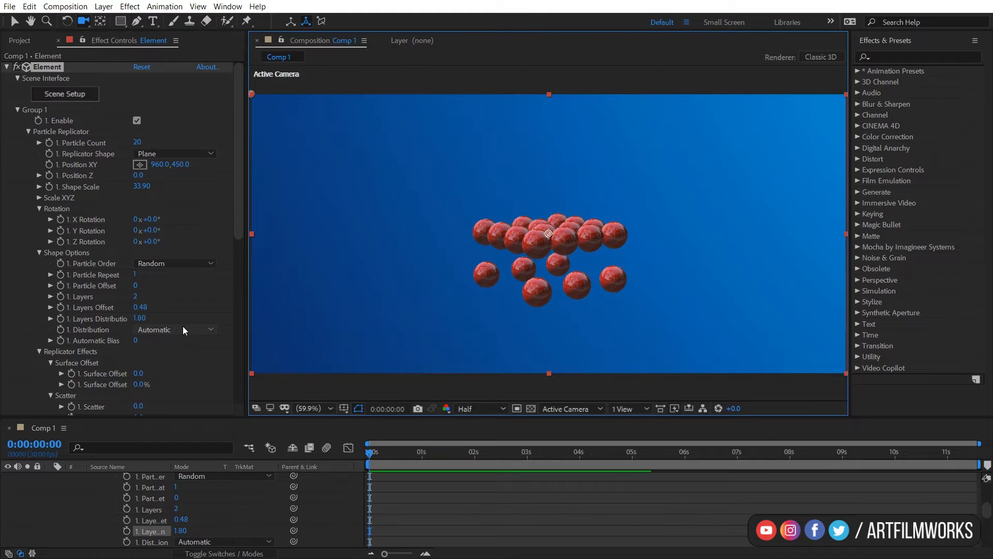
key(ctrl+z)
Set the Distribution to Set Rows with 10 rows.
click(159, 329)
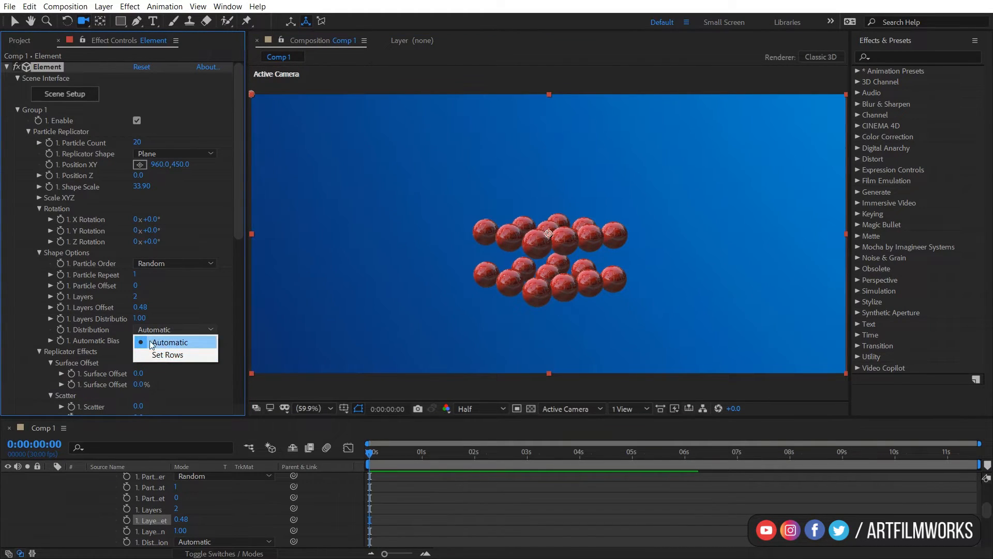
click(164, 355)
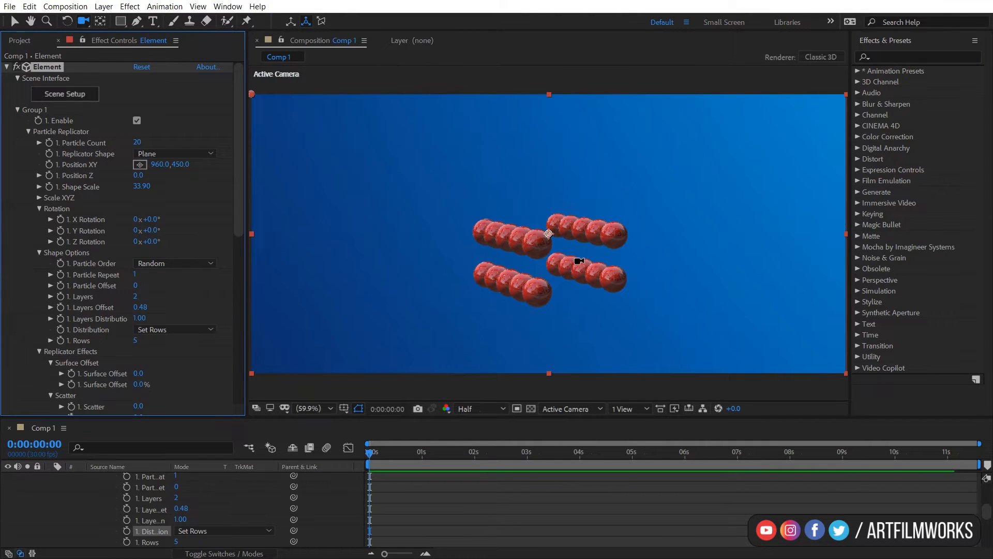
click(138, 340)
text(10)
key(Return)
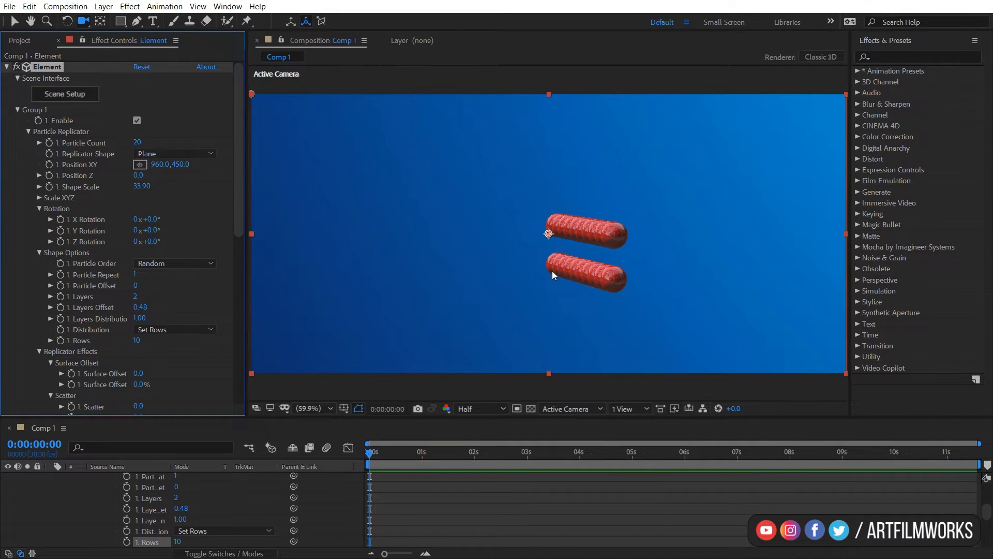
Undo the Set Rows distribution change.
key(ctrl+z)
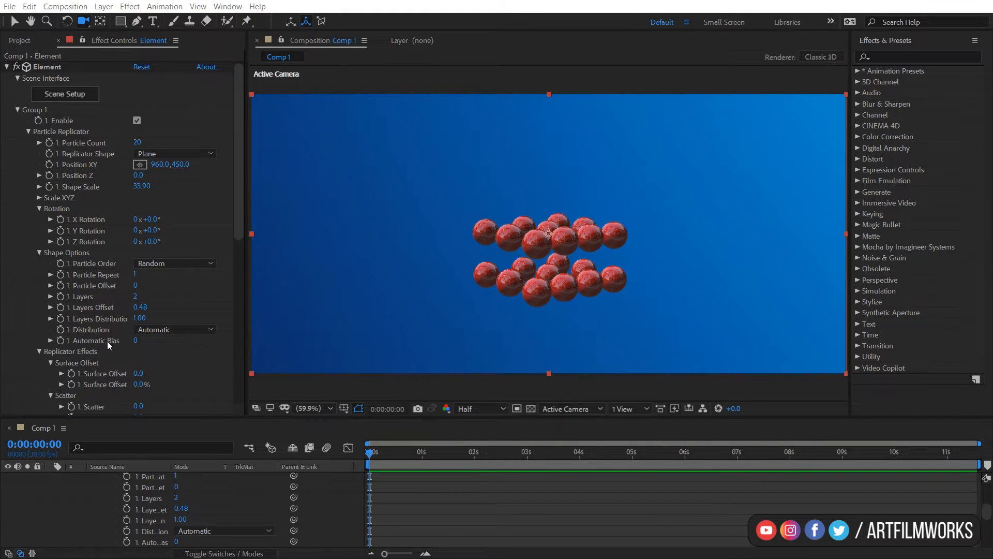
drag(235, 231, 235, 268)
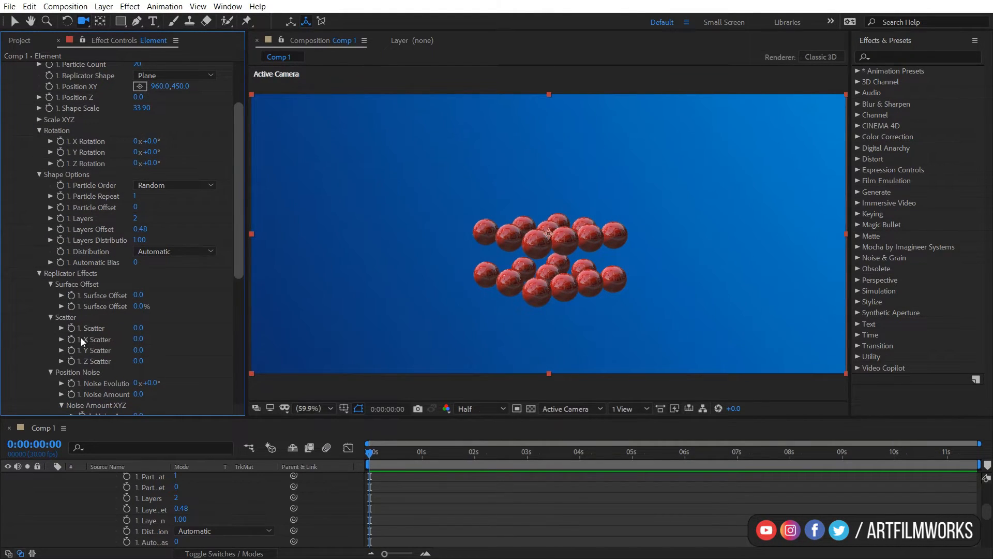
scroll(96, 370, down, 1)
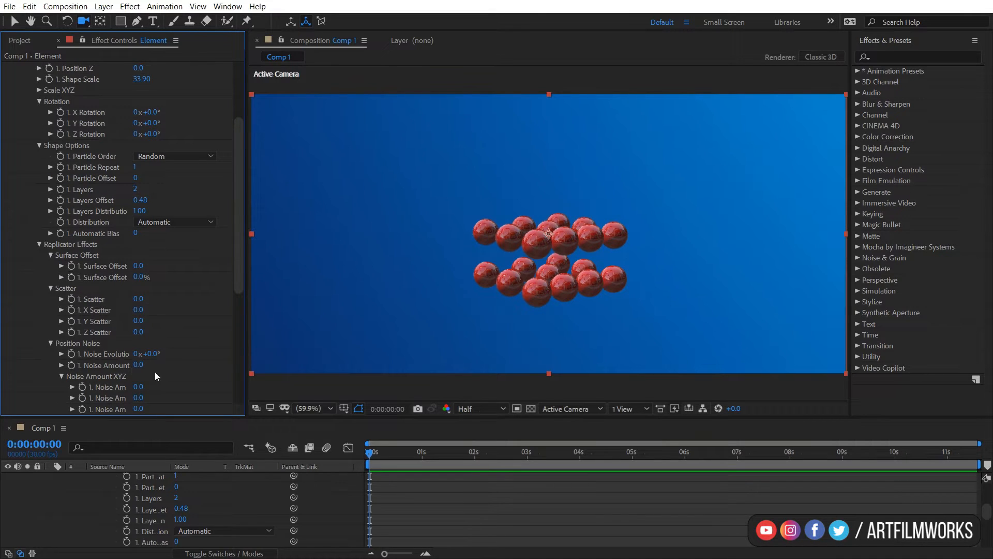
Try adjusting the Noise Amount, undoing the change.
drag(143, 364, 205, 354)
key(ctrl+z)
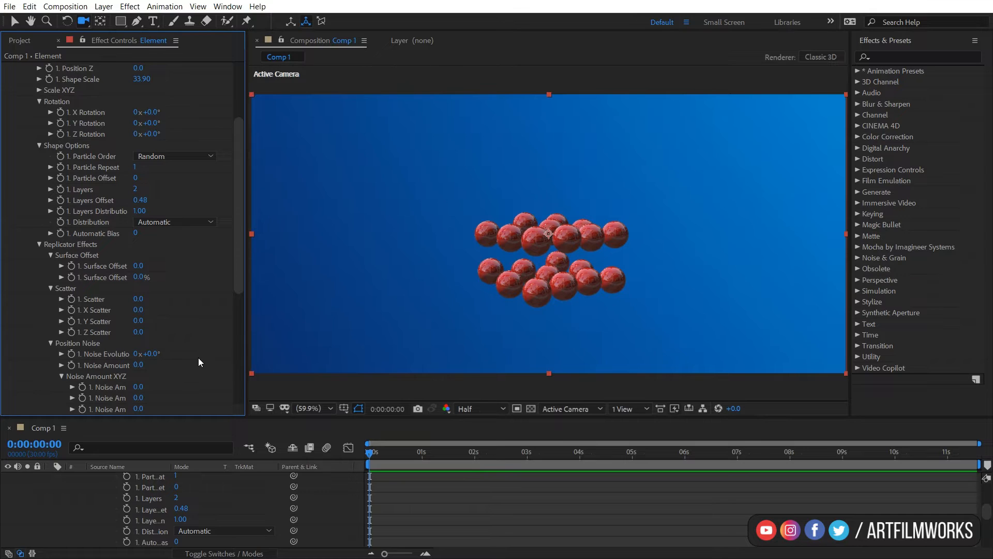
scroll(238, 286, down, 1)
scroll(242, 262, up, 5)
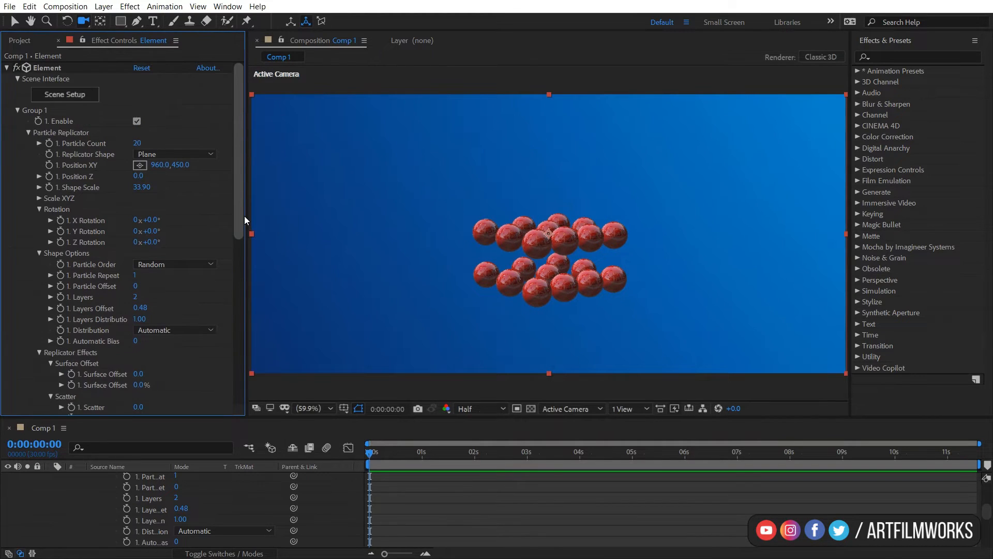
Change the Replicator Shape to Sphere.
click(193, 154)
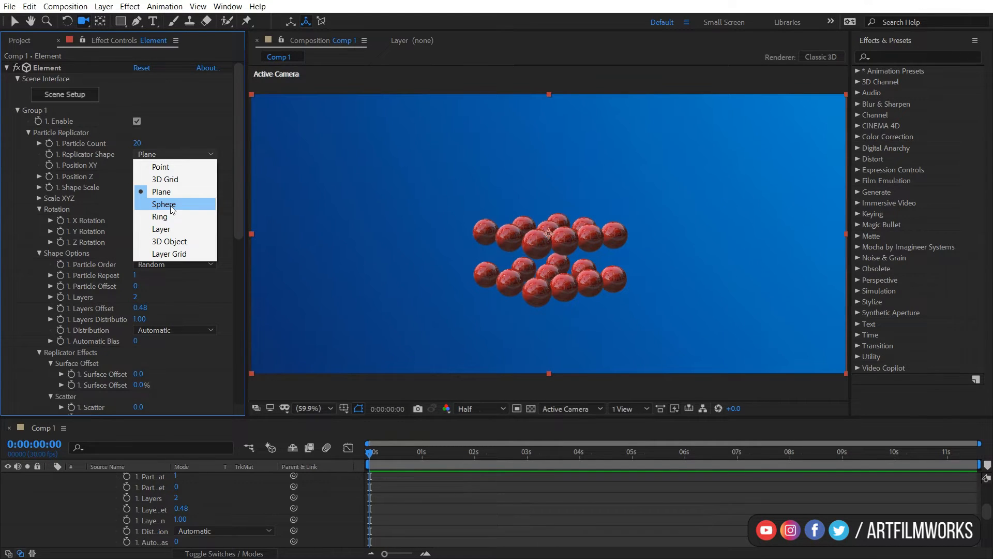
click(169, 205)
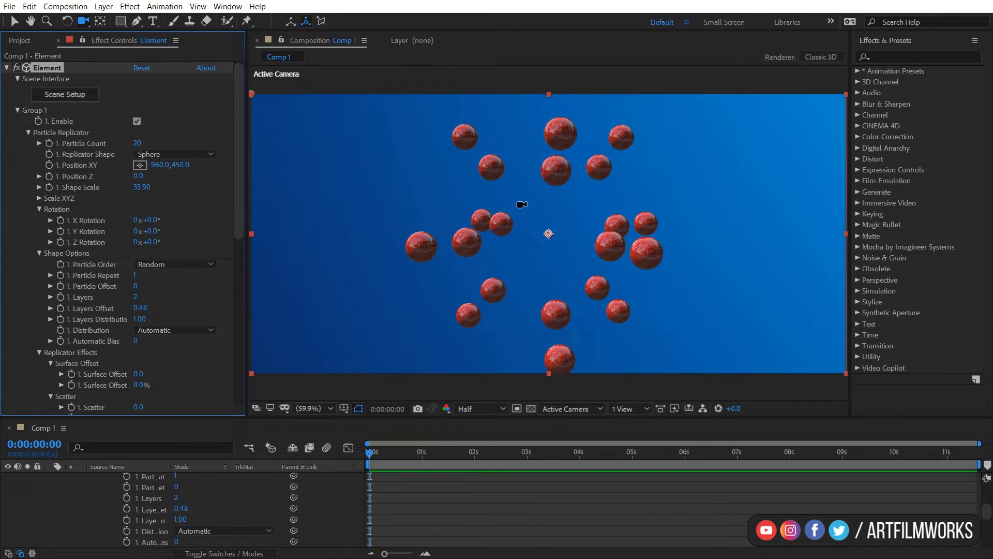
key(c)
key(c)
drag(525, 199, 525, 218)
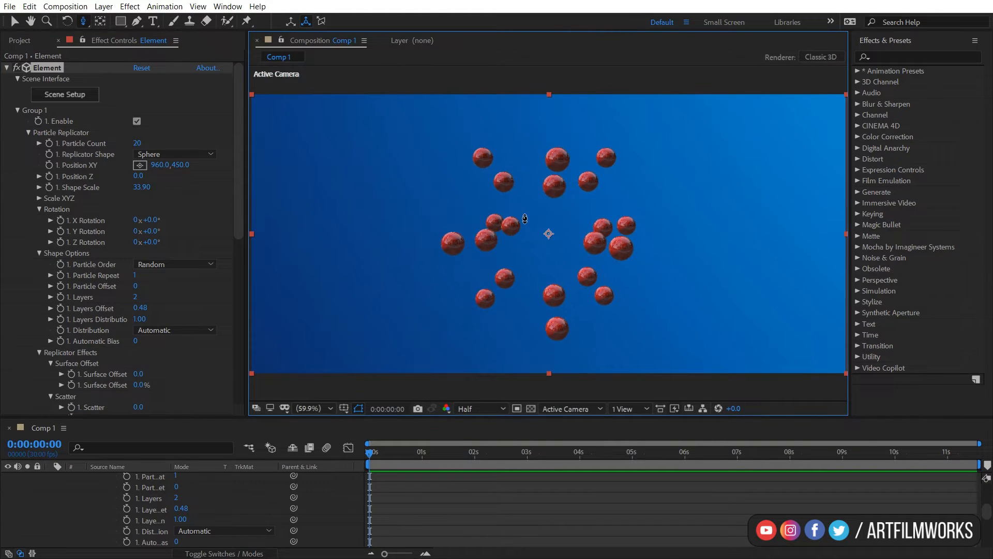
Raise the Particle Count to 100 and then to 200.
click(139, 143)
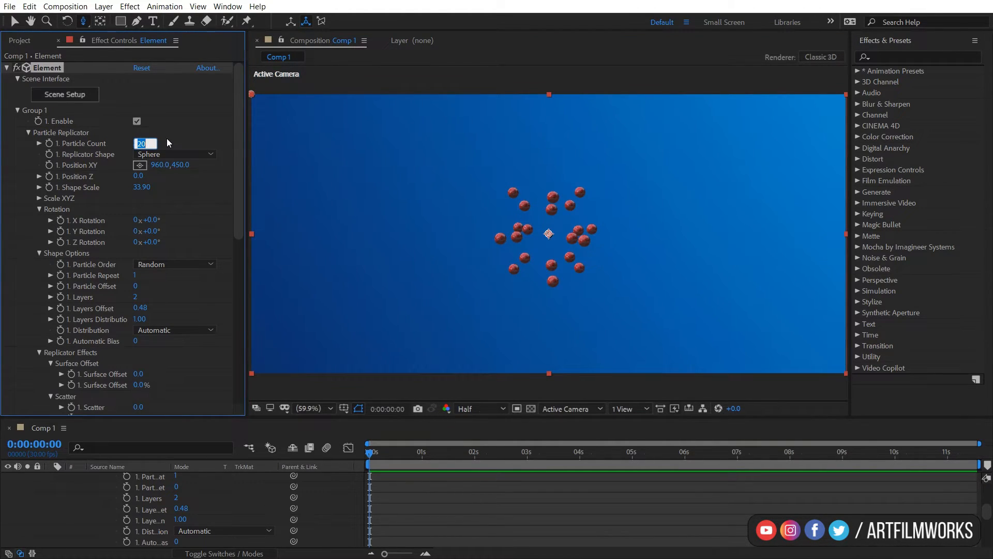
text(100)
key(Return)
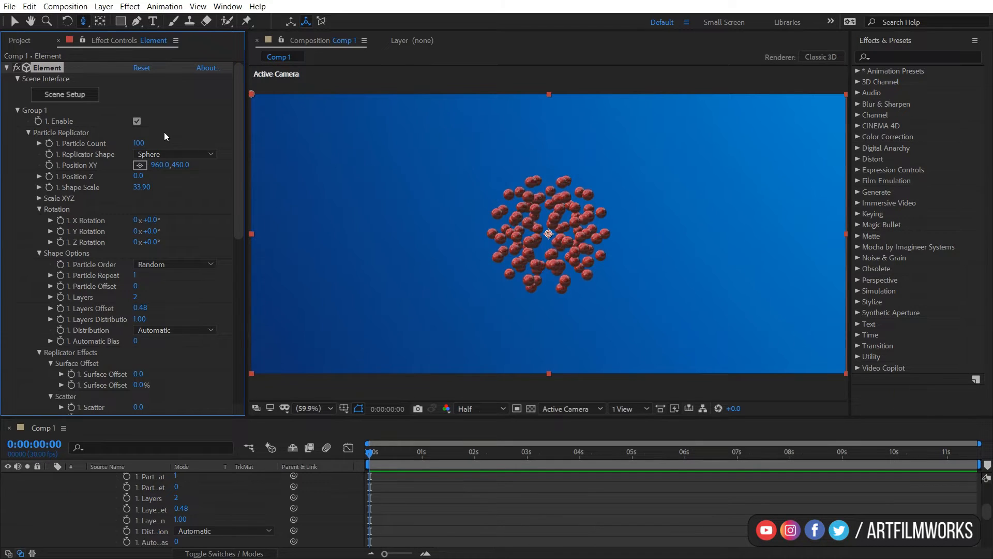
click(144, 143)
text(200)
key(Return)
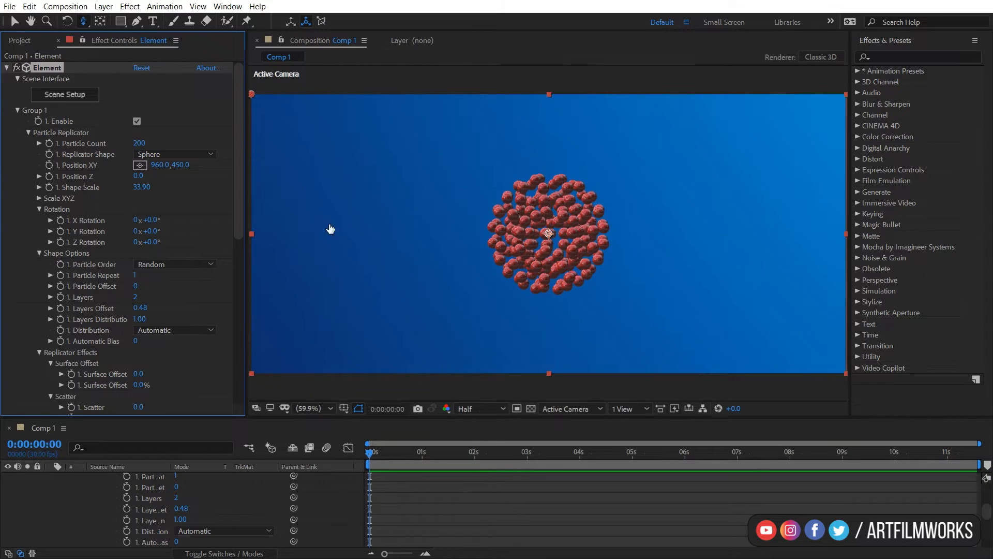
Increase the Particle Count to 395 and the Shape Scale to 47.10.
drag(574, 238, 596, 209)
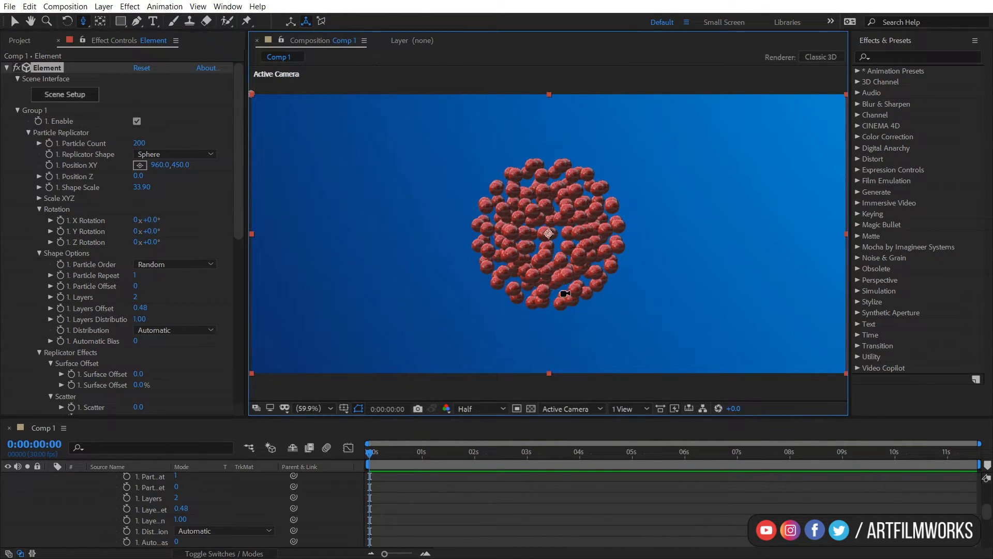
drag(590, 292, 600, 299)
drag(141, 143, 269, 137)
drag(563, 215, 609, 213)
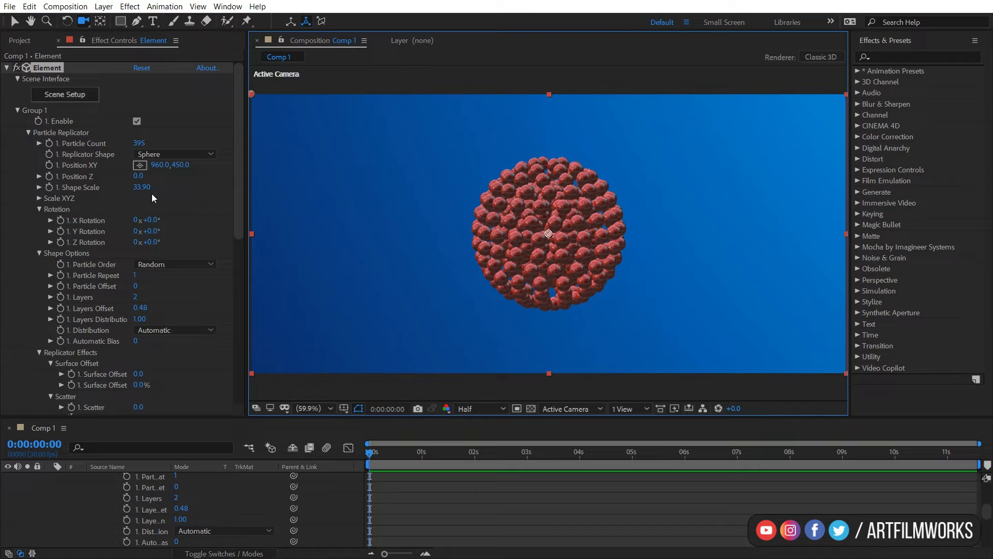
drag(153, 188, 232, 186)
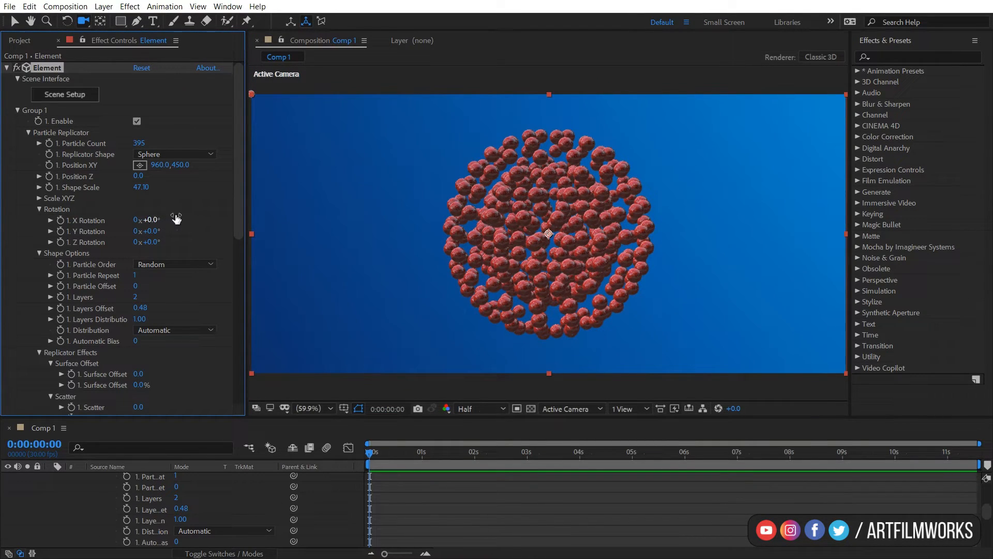
Try a Y Rotation of 62°, undoing the change.
drag(158, 234, 202, 230)
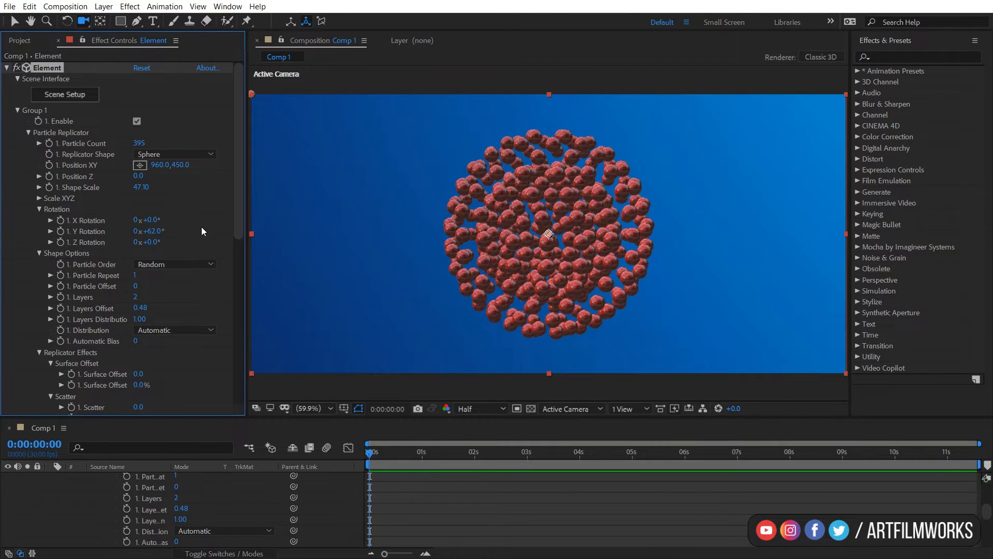
key(ctrl+z)
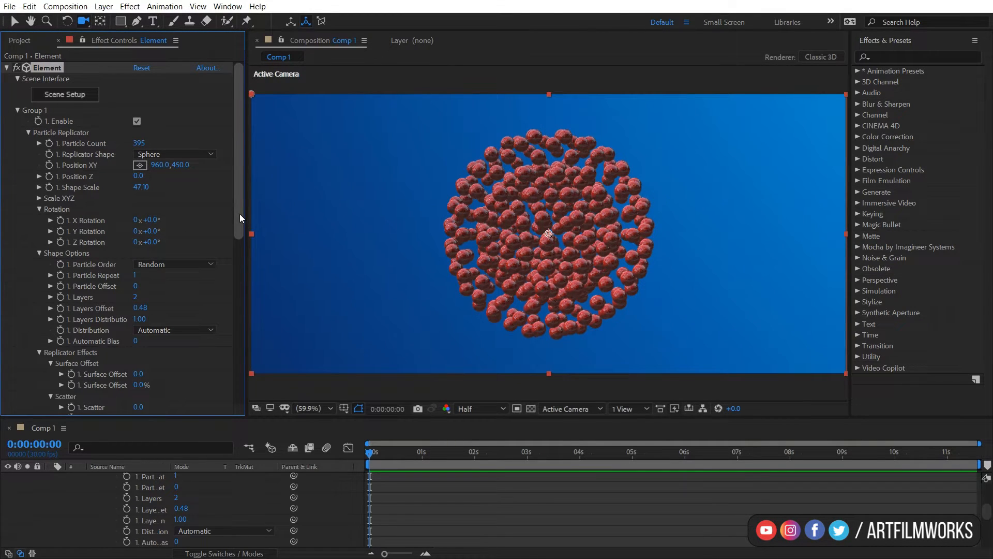
Set the Distribution of the sphere replicator to Set Rows.
scroll(240, 228, down, 2)
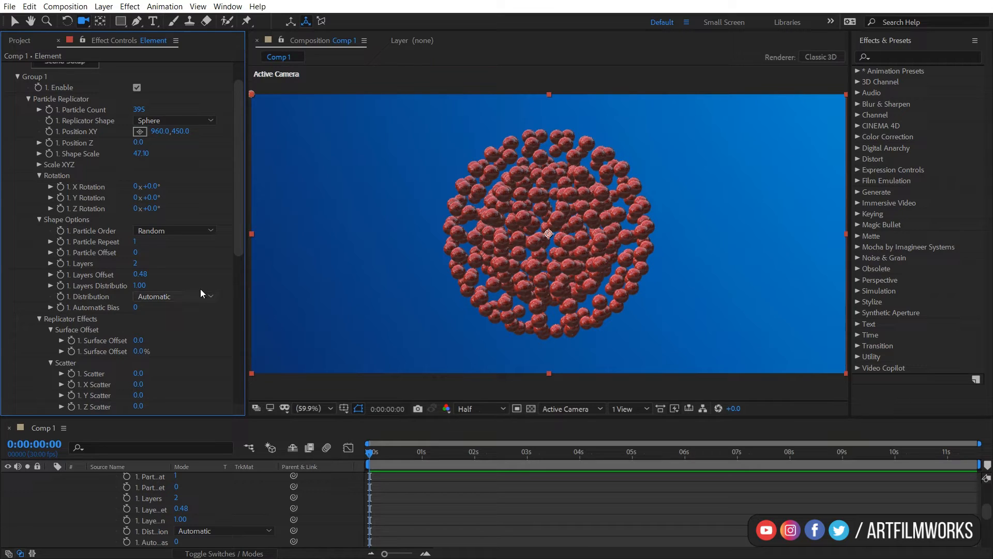
click(165, 298)
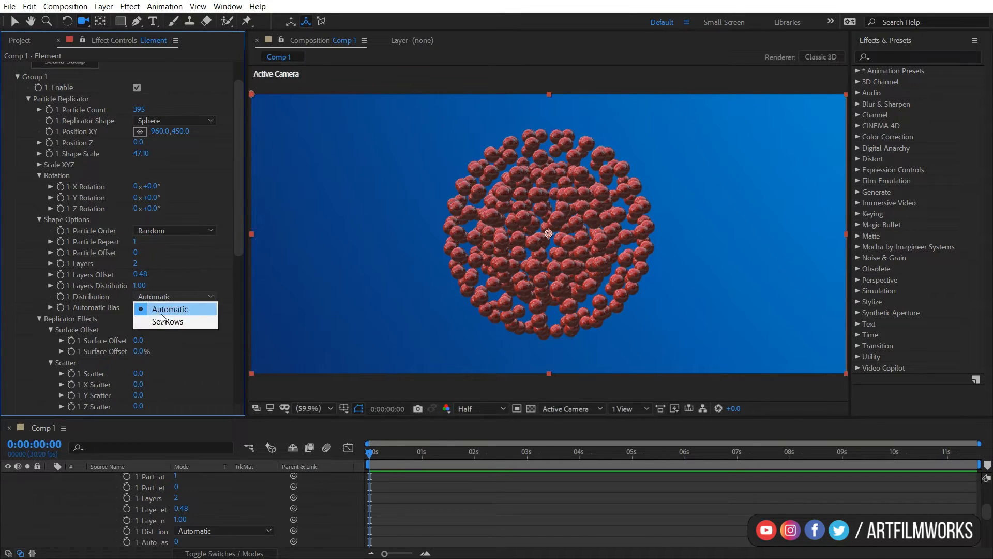
click(172, 322)
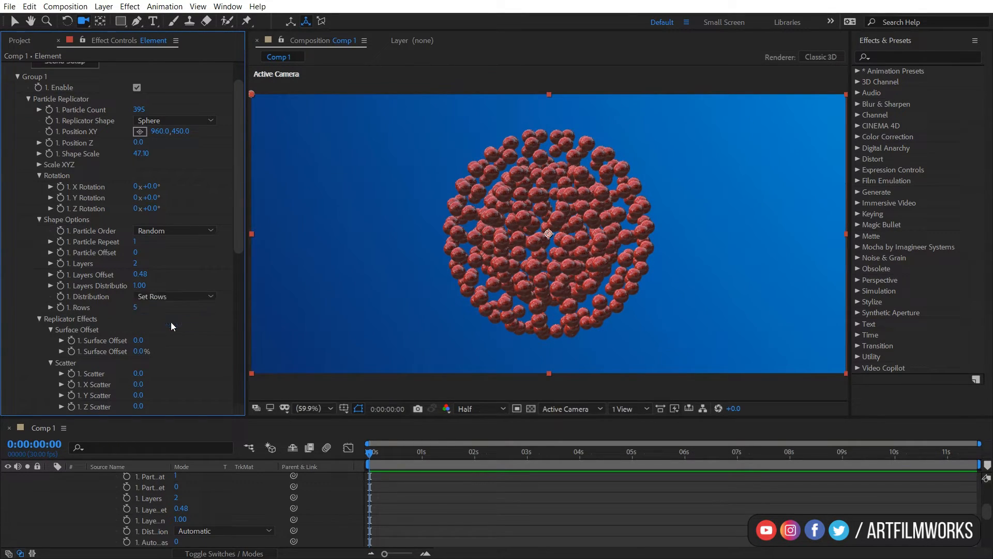
drag(692, 220, 636, 216)
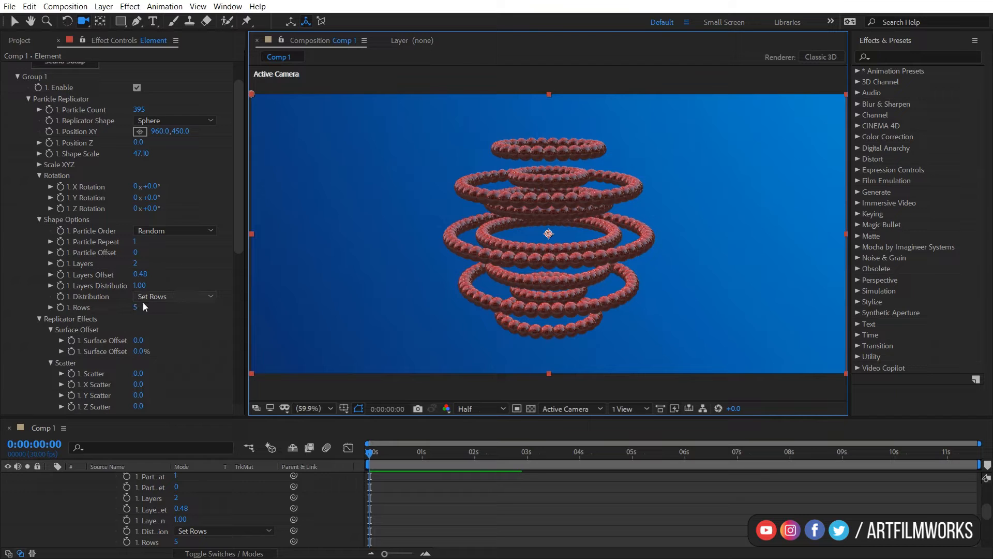
Try scrubbing the Scatter amount.
scroll(143, 363, down, 3)
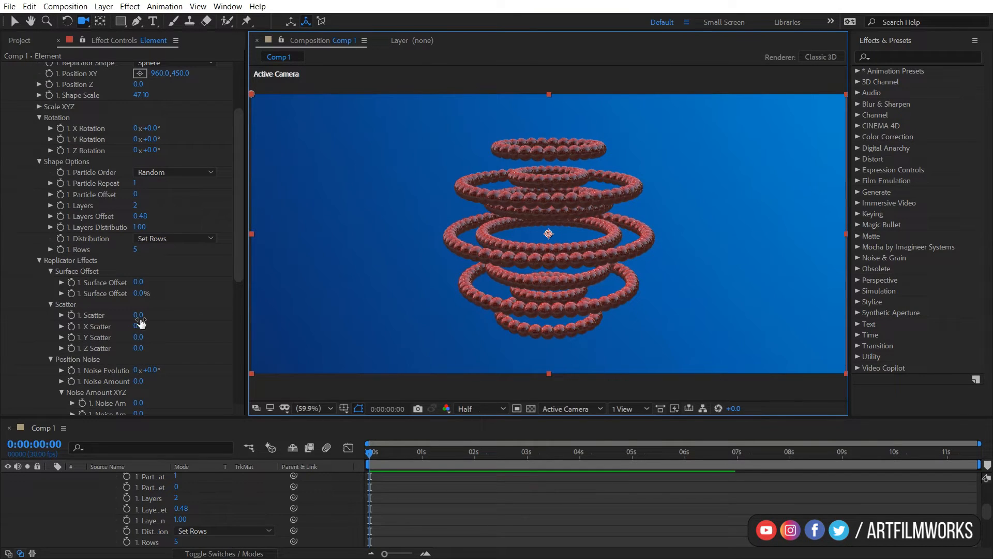
drag(138, 315, 407, 315)
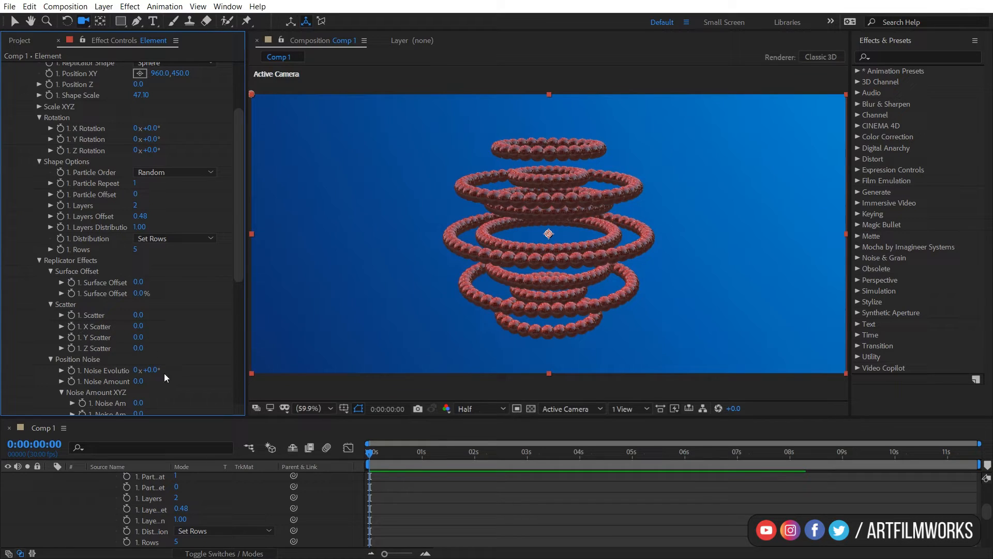
drag(241, 272, 249, 198)
scroll(156, 271, down, 3)
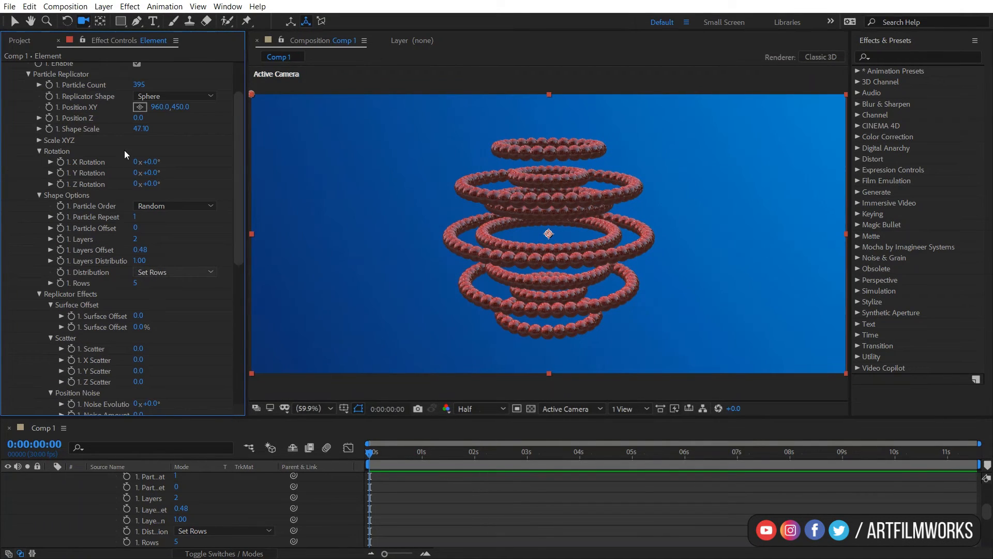
Change the Replicator Shape to Ring.
click(193, 96)
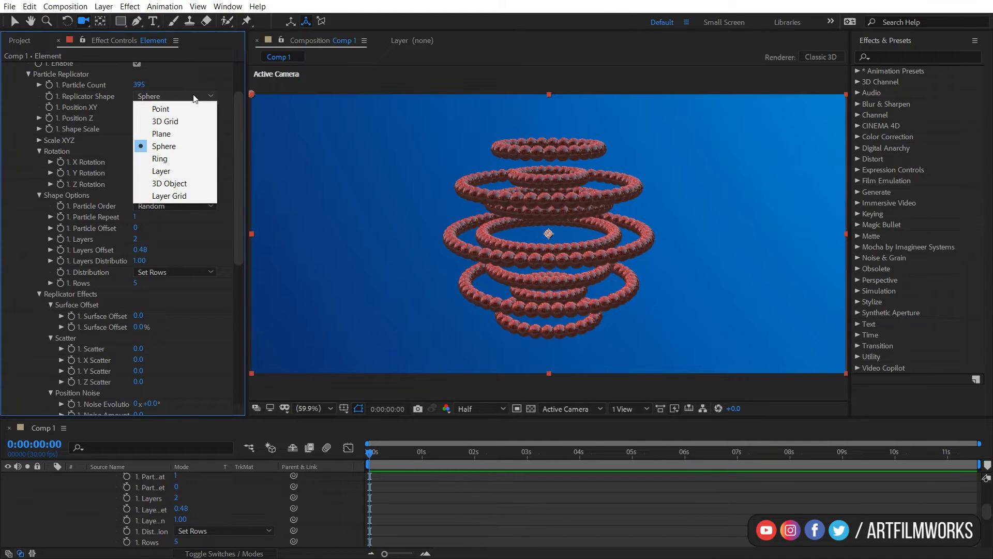
click(166, 159)
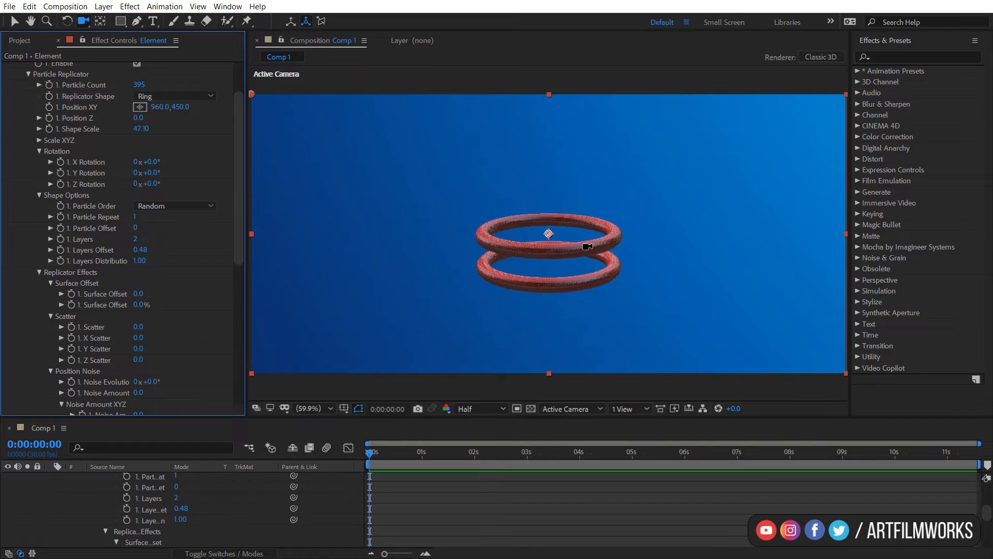
drag(603, 233, 575, 238)
Try a Y Rotation of 141°, undoing the change.
scroll(113, 128, up, 2)
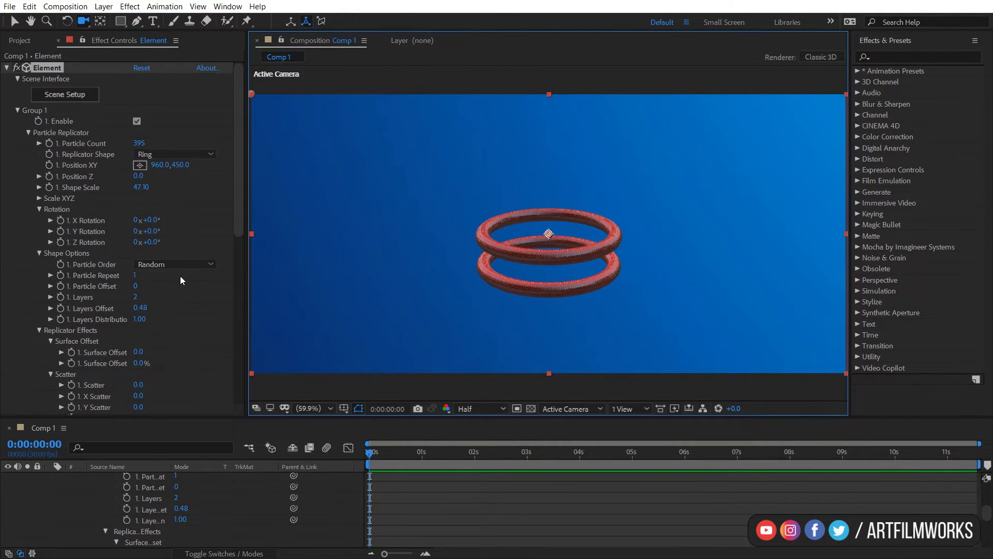
drag(150, 230, 278, 225)
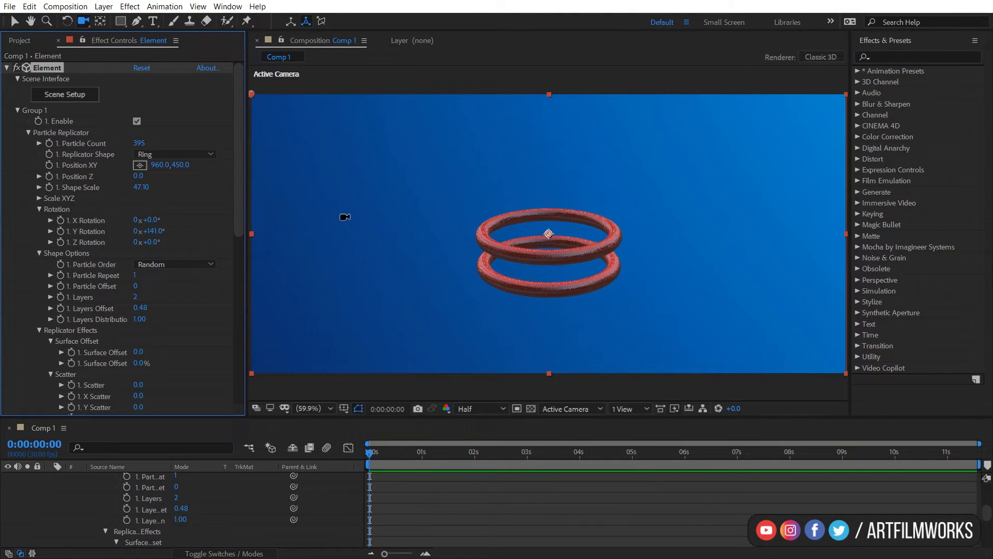
key(ctrl+z)
Reset Group 1's settings with the Group Utilities Reset.
scroll(120, 234, down, 2)
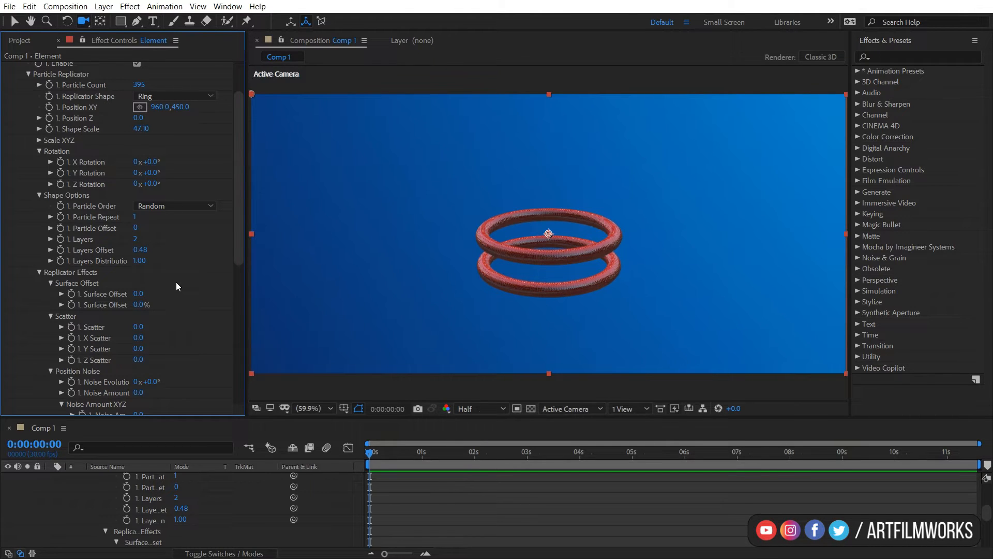
scroll(177, 284, down, 2)
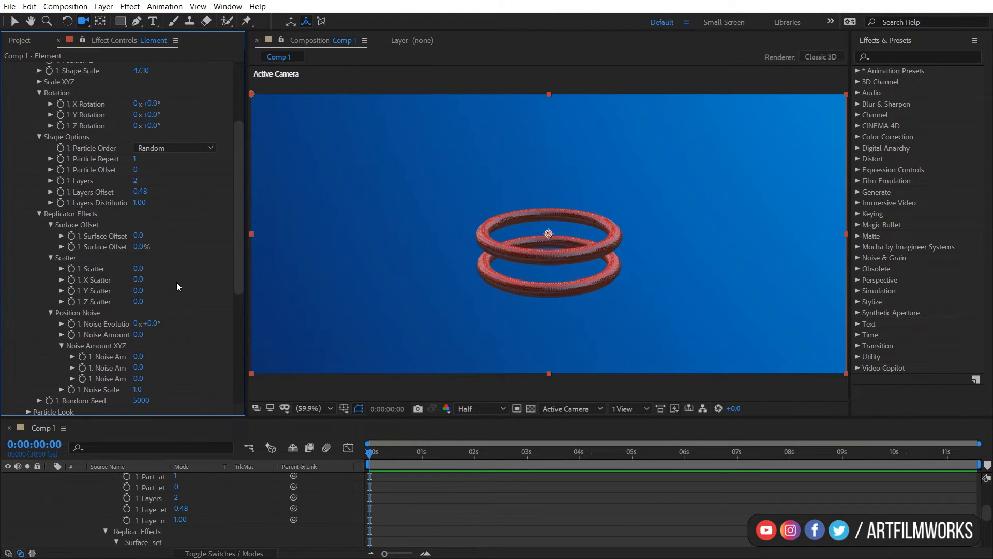
scroll(177, 285, up, 4)
click(197, 156)
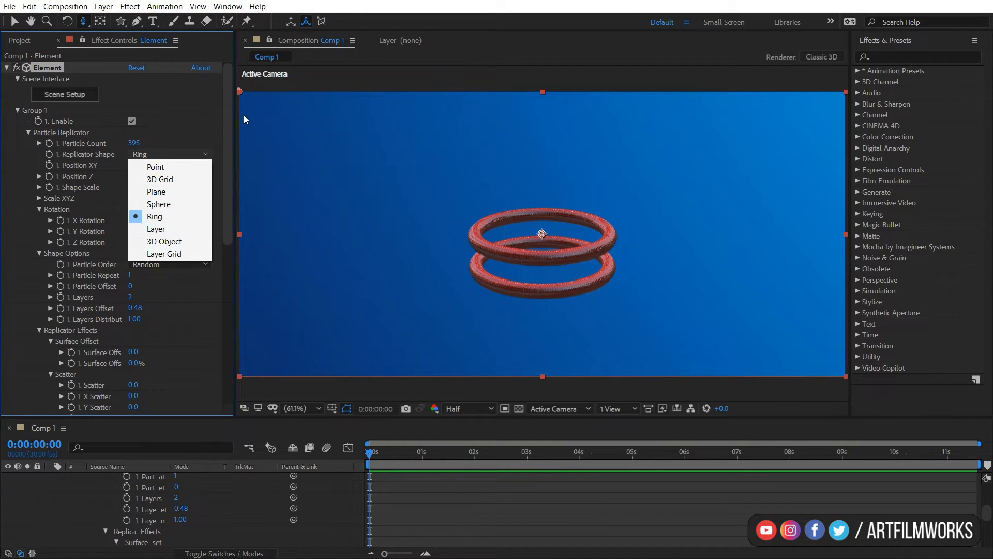
drag(231, 128, 222, 240)
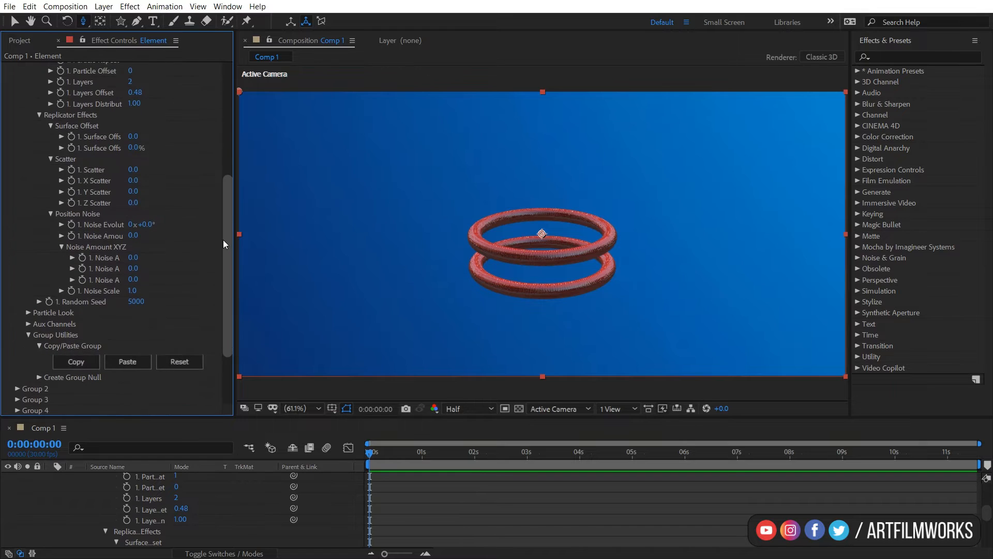
click(182, 362)
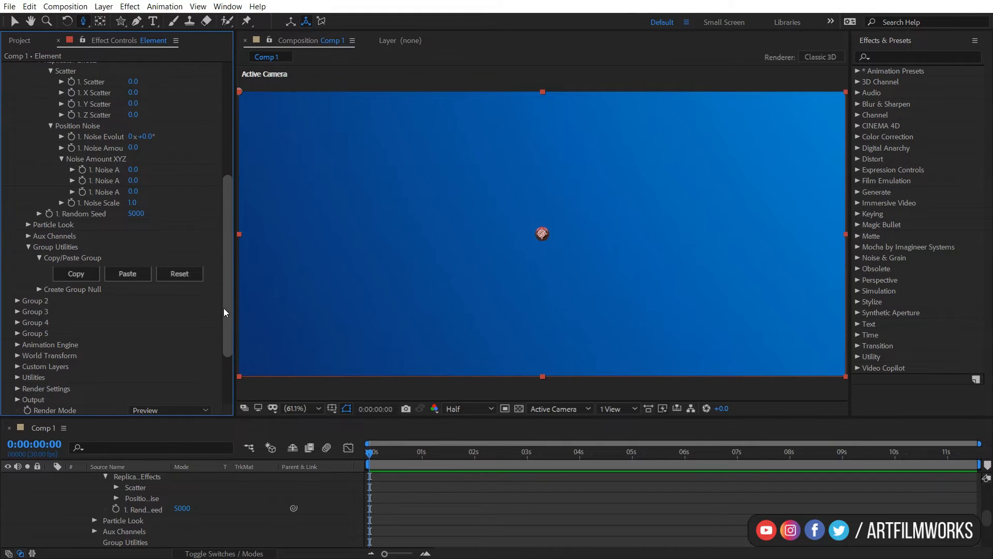
Change the Replicator Shape to Layer.
drag(224, 308, 229, 147)
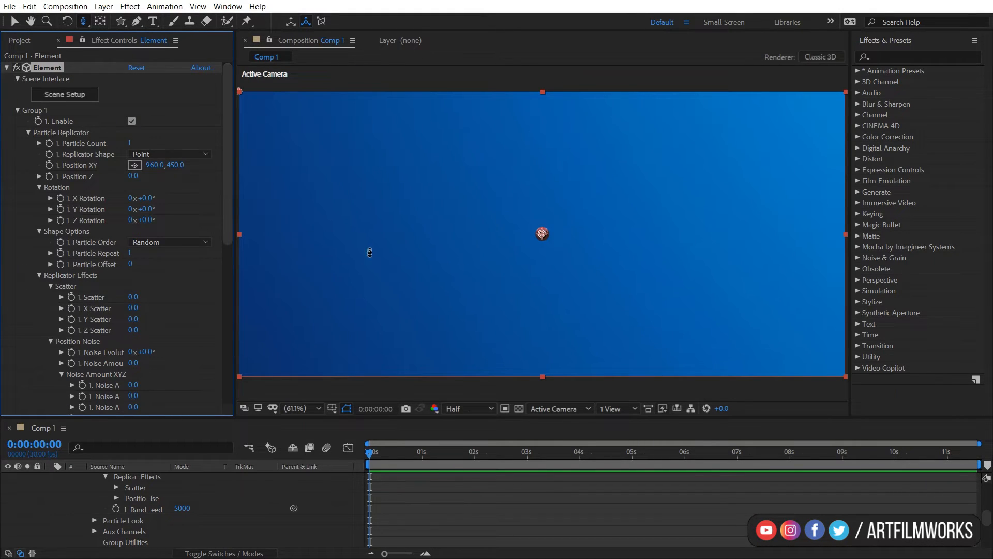
click(166, 156)
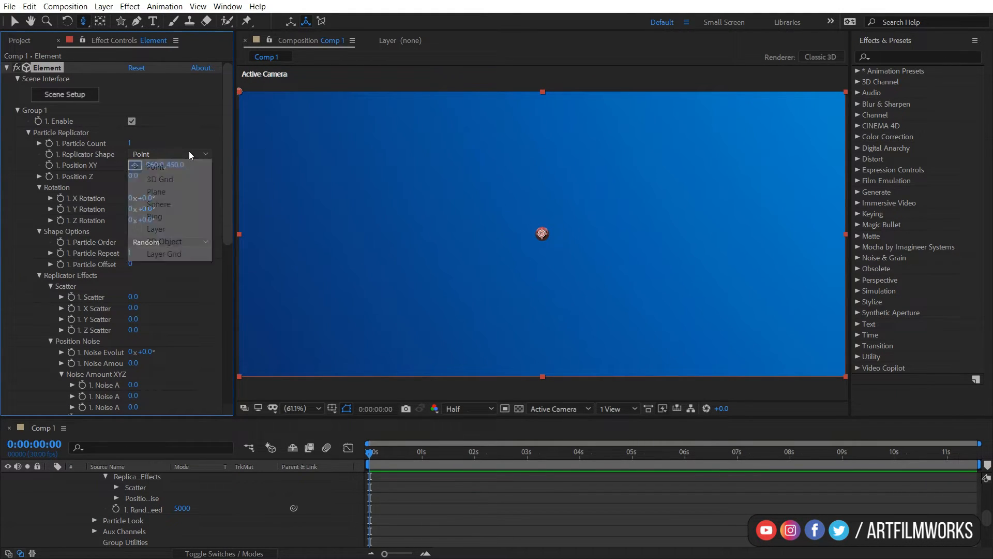
click(182, 231)
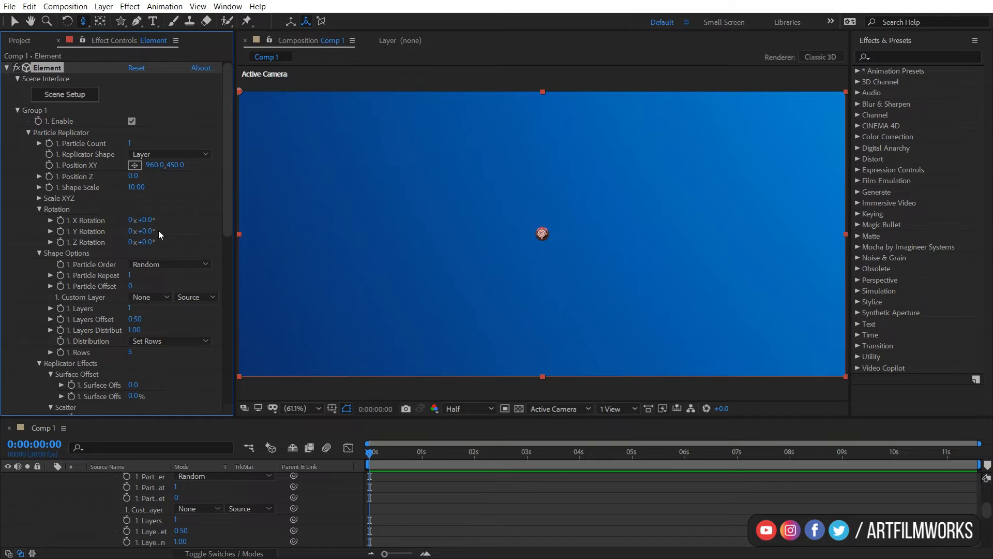
Create a new solid layer named Random shape in the composition.
scroll(163, 539, up, 10)
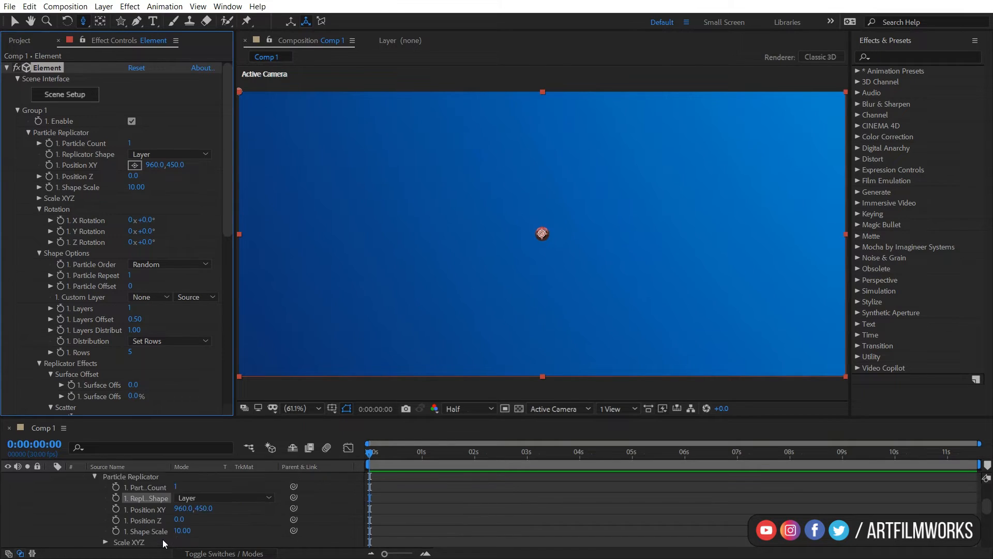
click(51, 488)
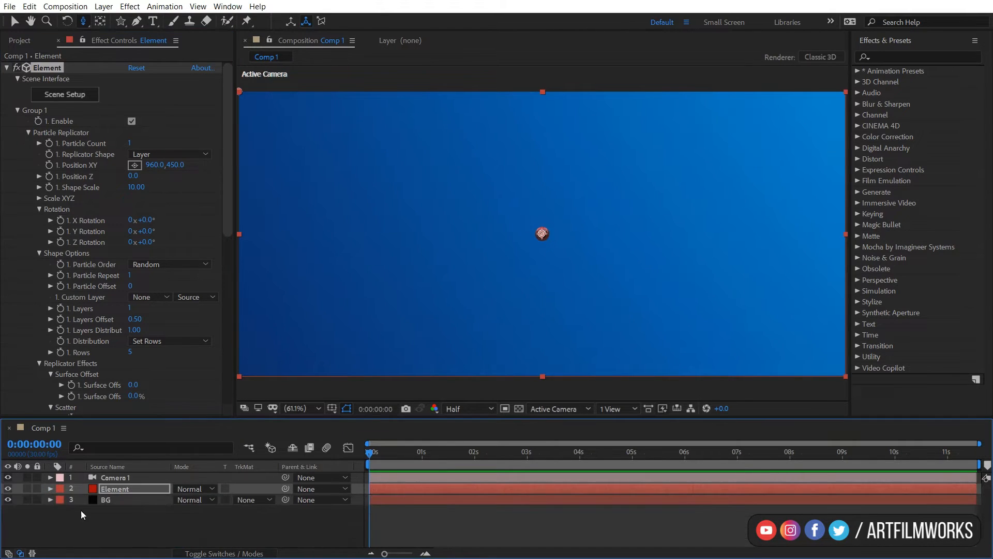
right_click(91, 524)
mouse_move(136, 404)
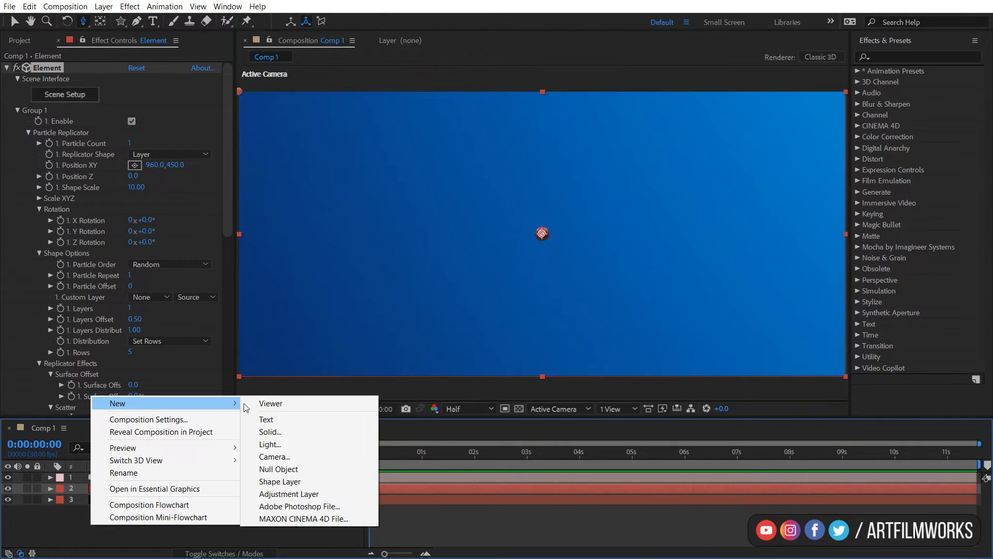
click(270, 431)
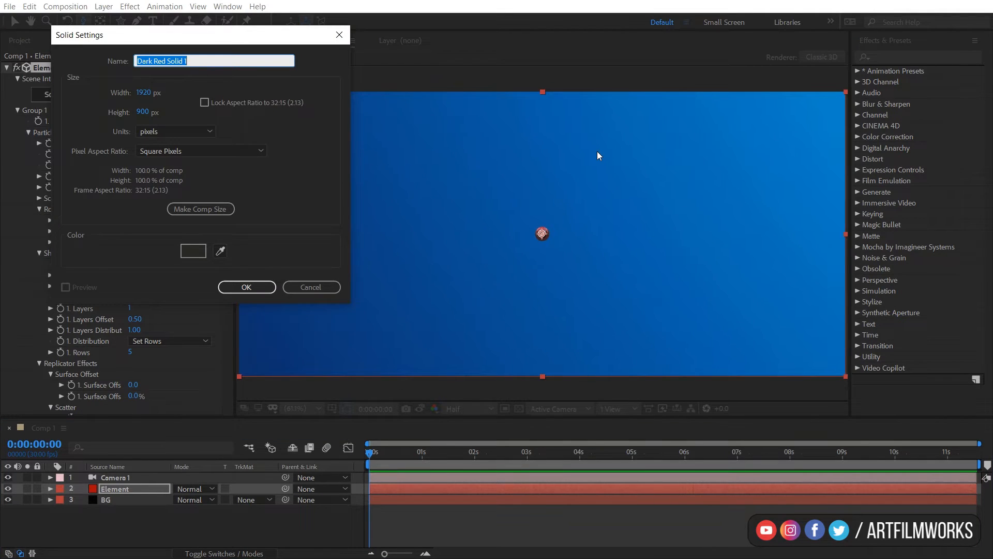
key(BackSpace)
key(Return)
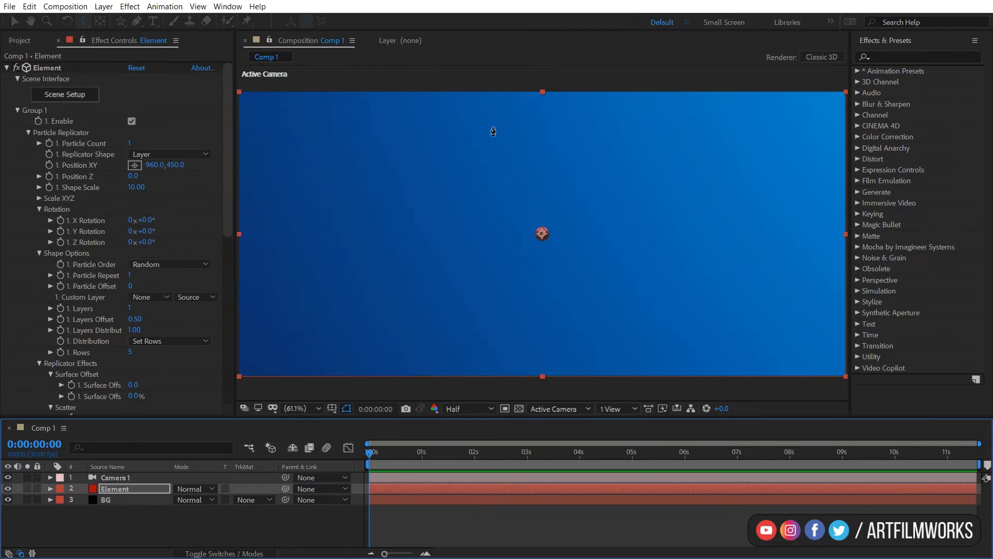
Draw a closed five-point mask on the Random shape solid with the Pen tool.
click(139, 25)
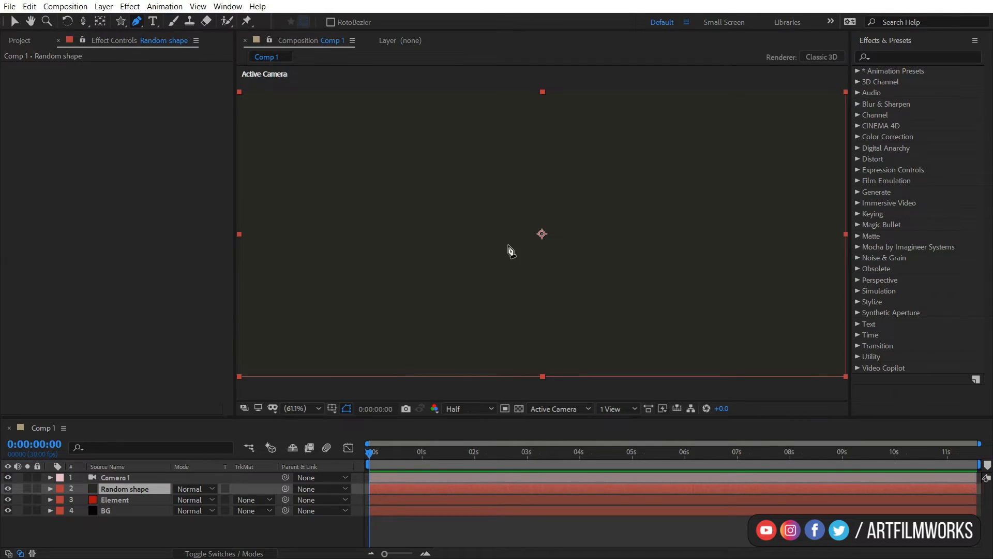
click(337, 257)
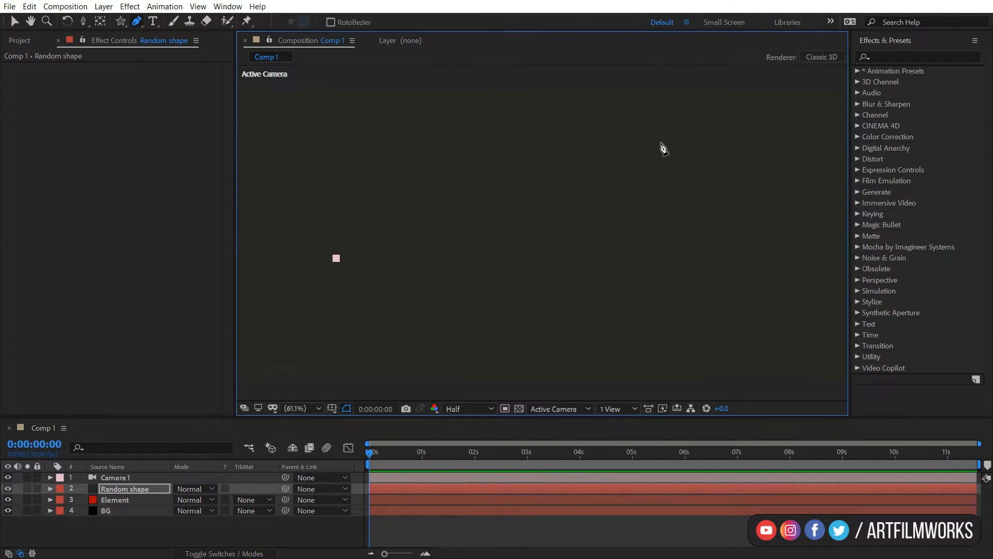
click(661, 142)
click(794, 180)
click(752, 323)
click(430, 335)
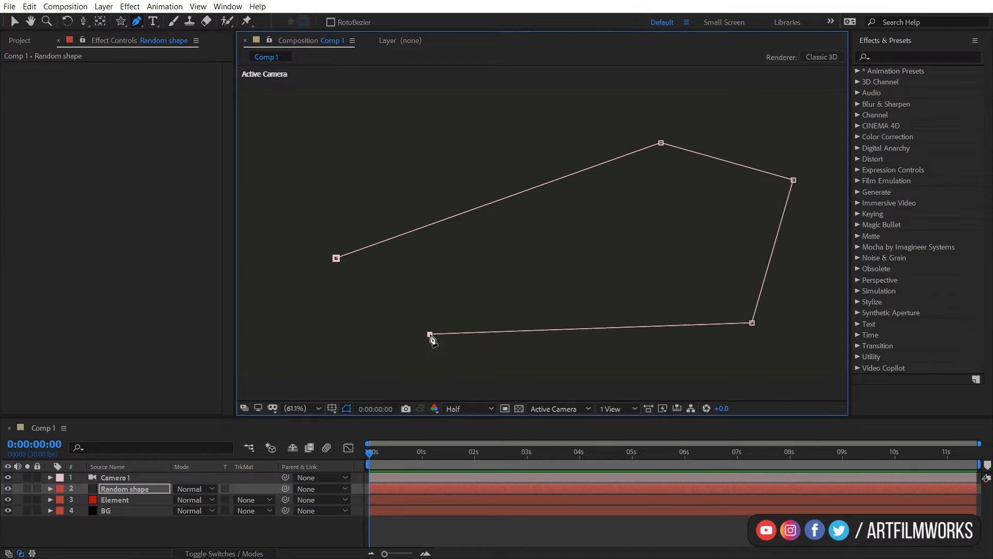
click(336, 258)
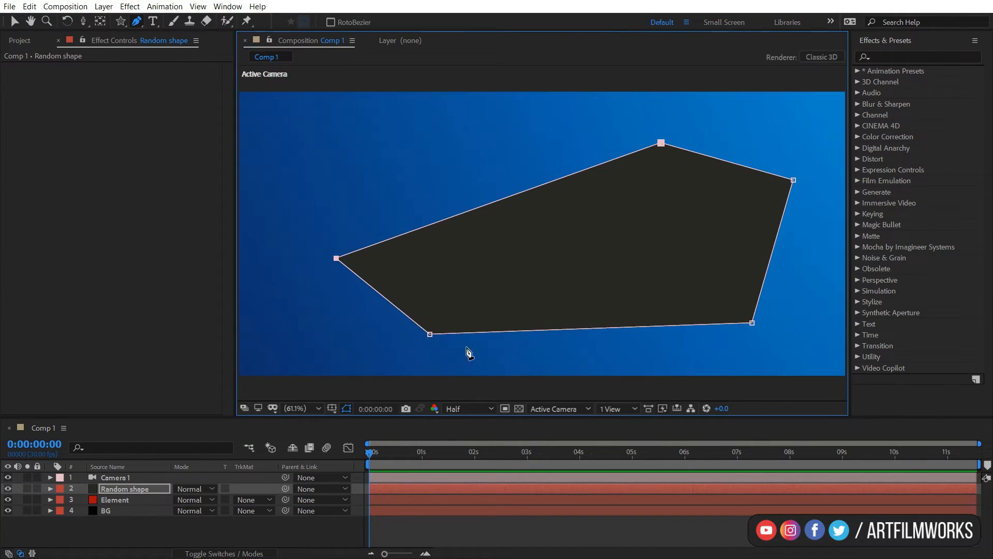
Hide the Random shape layer and set the Element's Custom Layer to Random shape.
click(8, 489)
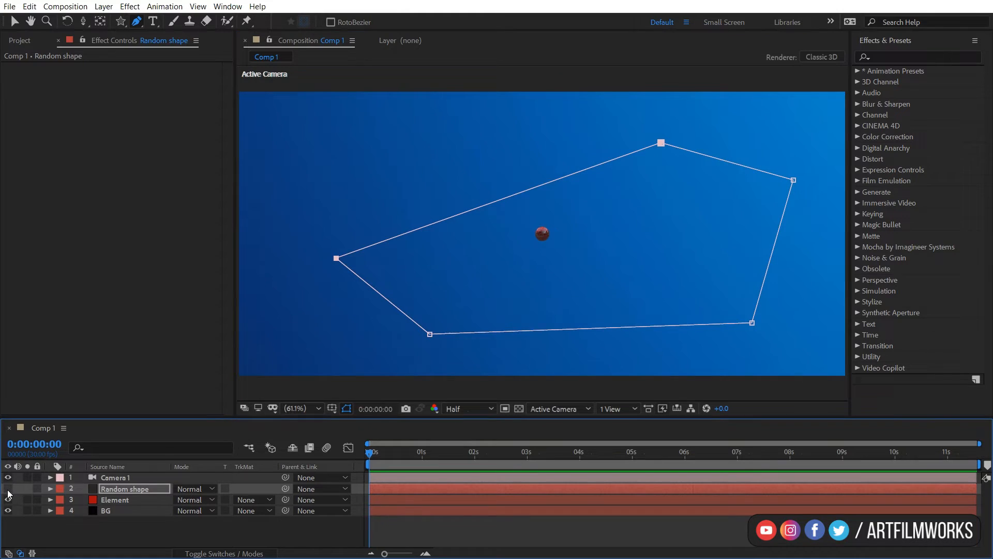
click(116, 502)
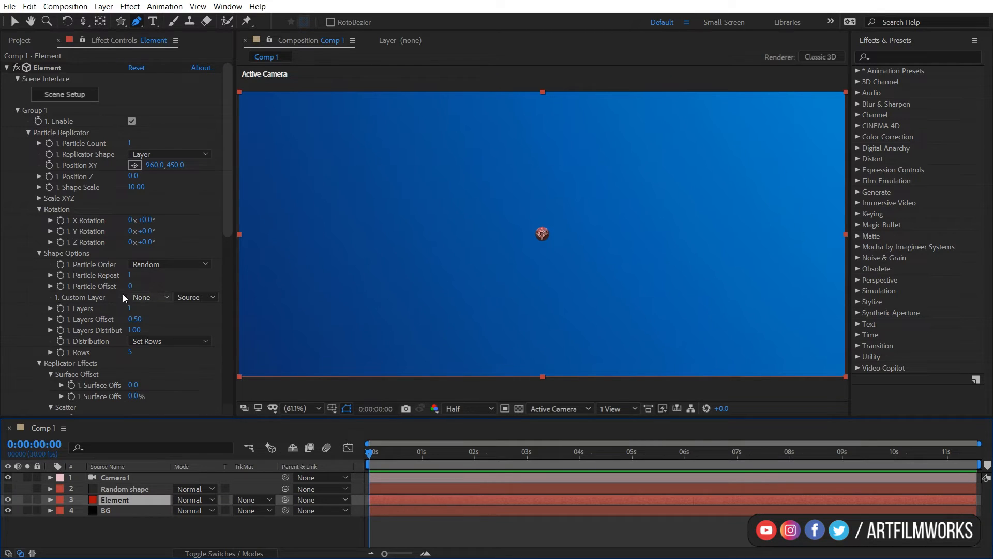
click(147, 297)
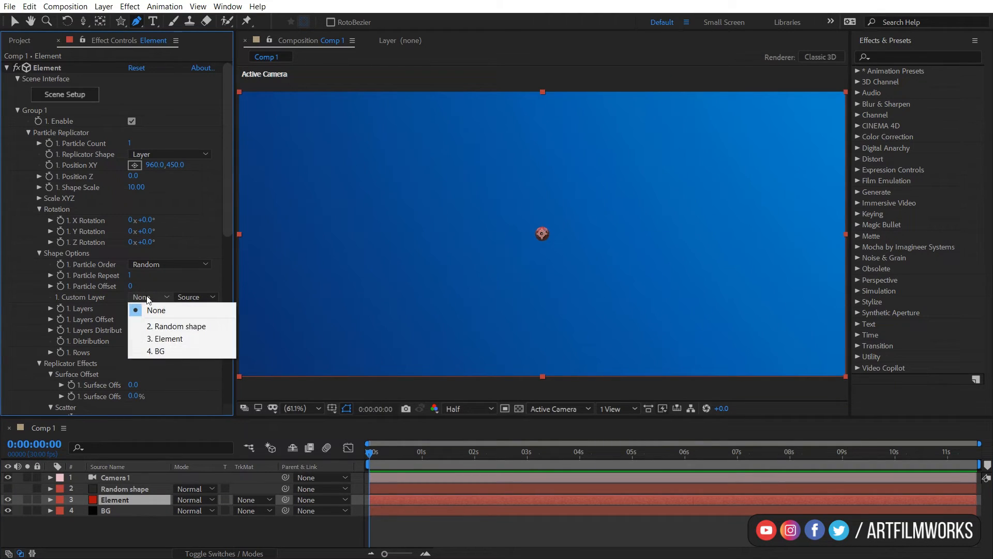
click(180, 325)
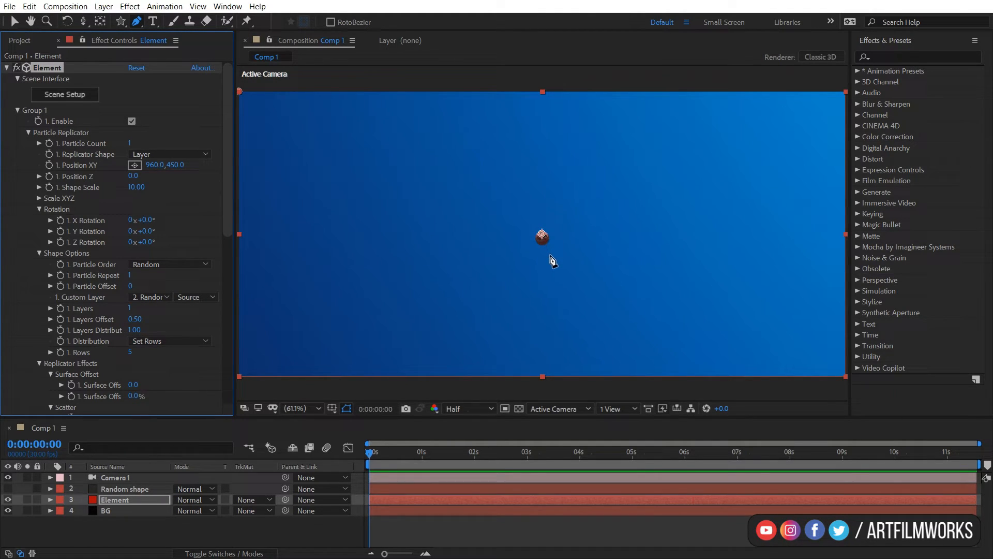
Set the Particle Count to 200.
key(c)
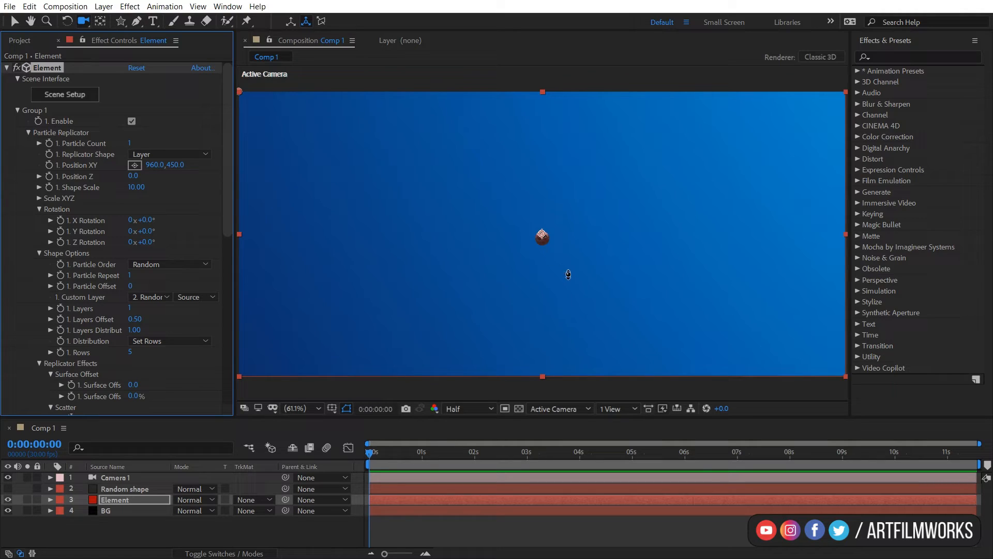
key(c)
drag(568, 275, 576, 222)
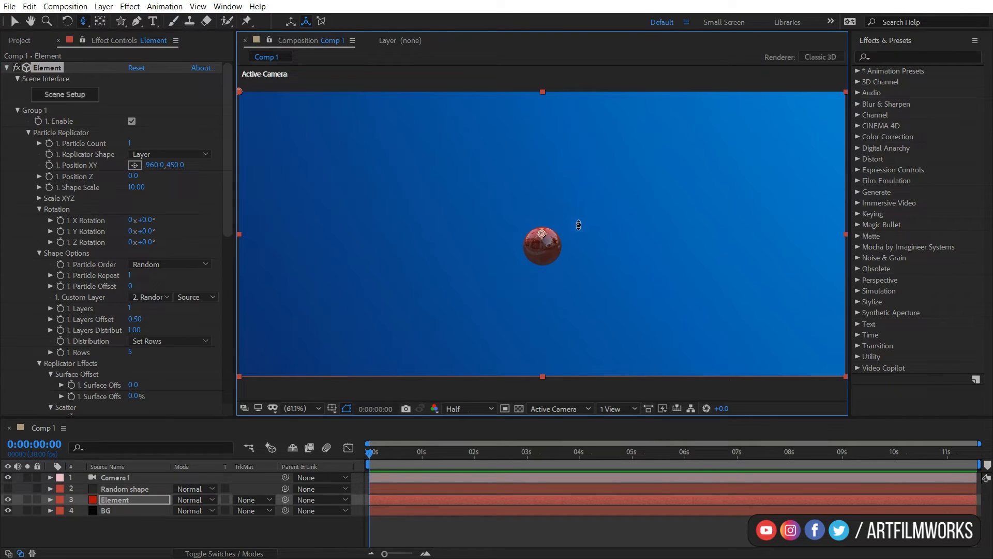
click(129, 143)
text(200)
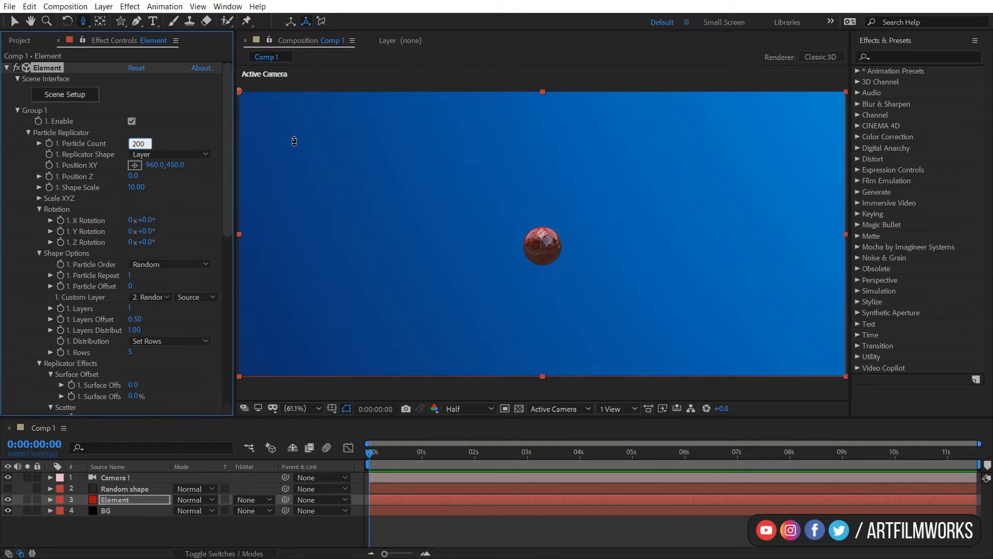
key(Return)
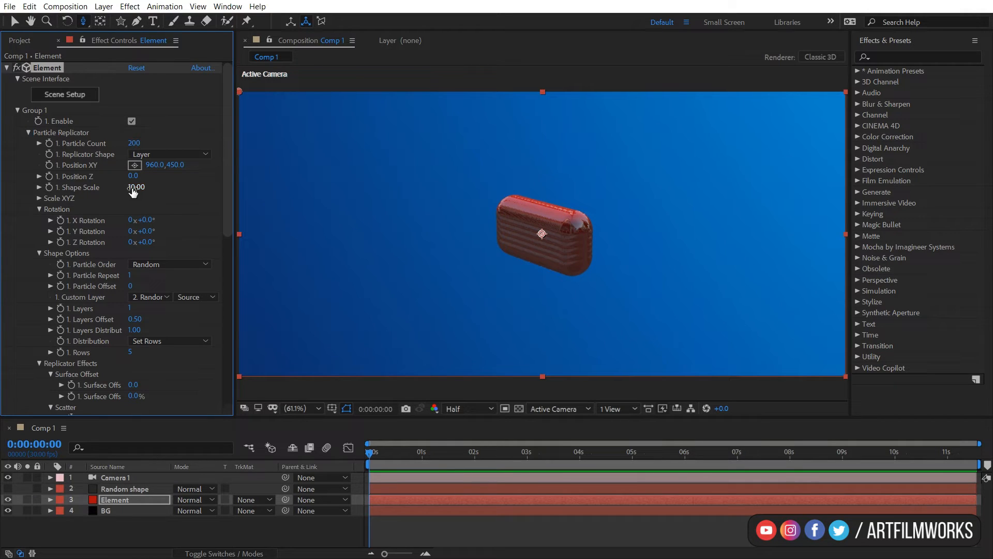
Set the Shape Scale to about 49.10 and the Custom Layer source to Masks.
drag(166, 190, 378, 174)
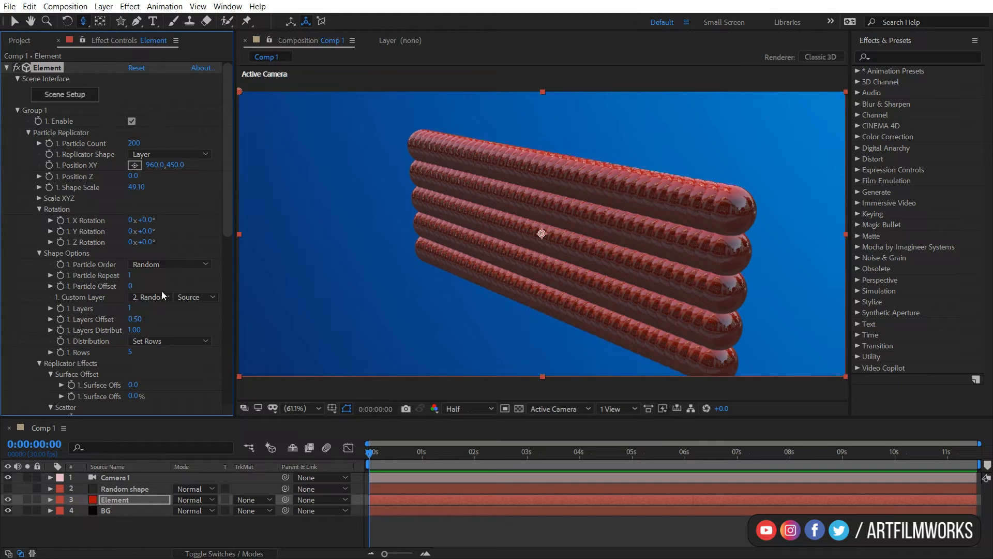
click(193, 296)
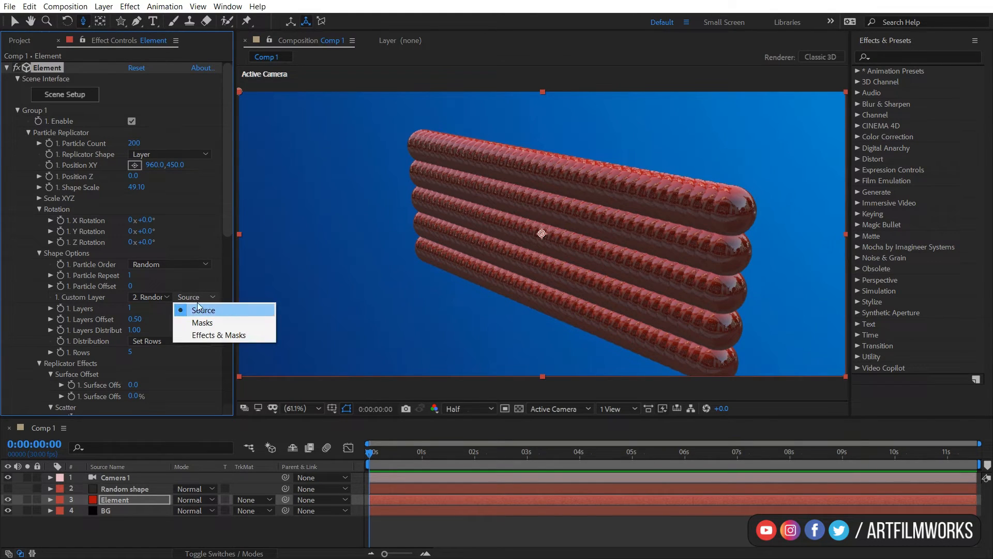
click(200, 323)
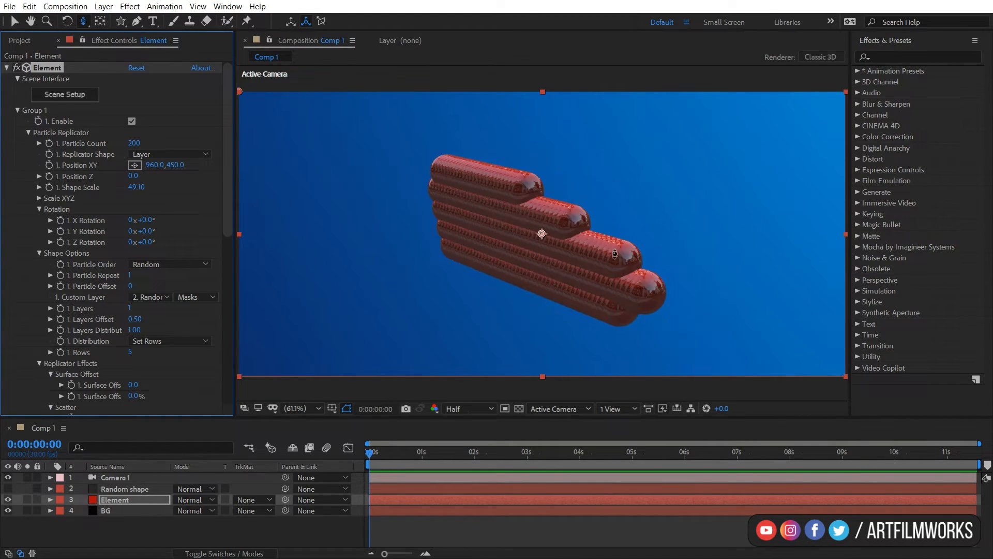
Reduce the Particle Size under Particle Look.
key(c)
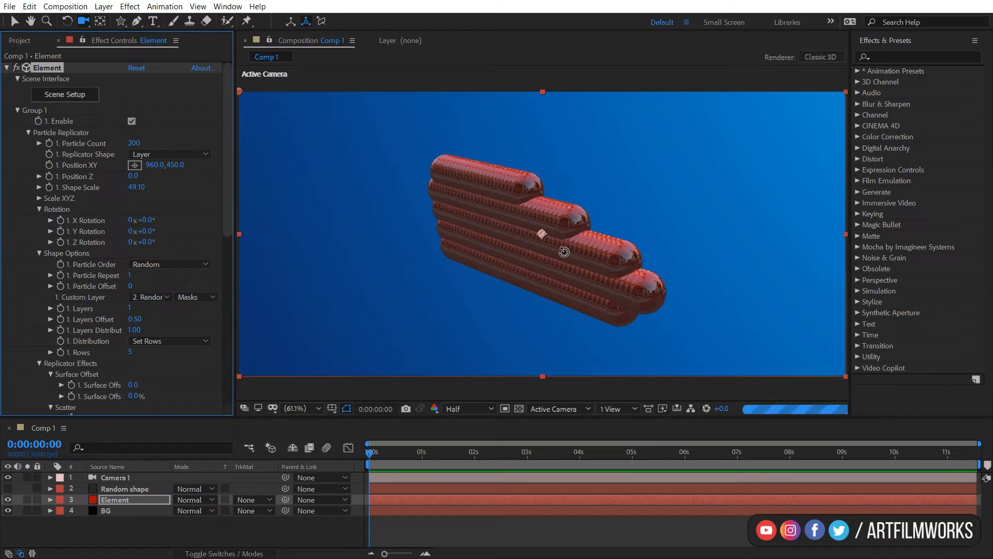
drag(563, 250, 506, 228)
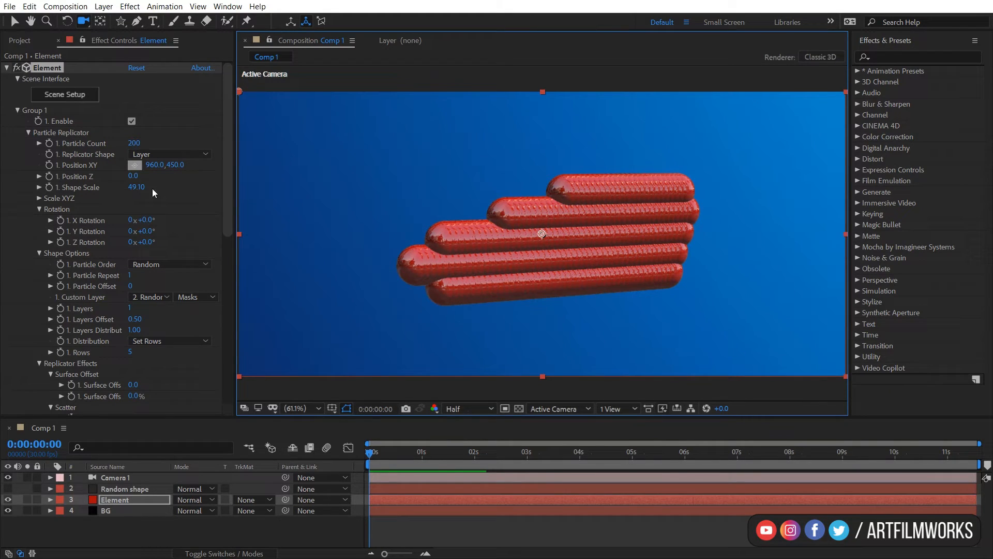
drag(137, 189, 163, 265)
scroll(140, 299, down, 6)
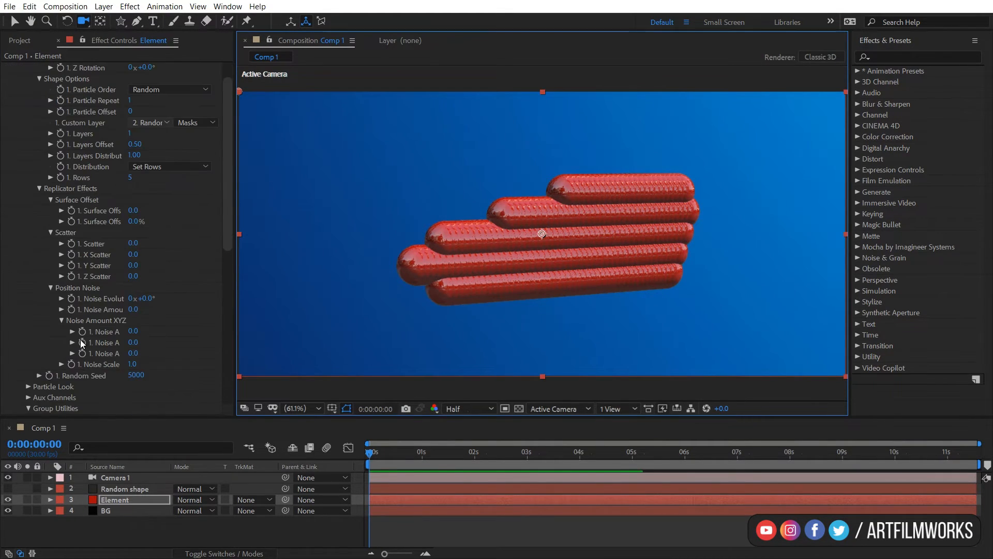
click(28, 386)
scroll(31, 383, down, 3)
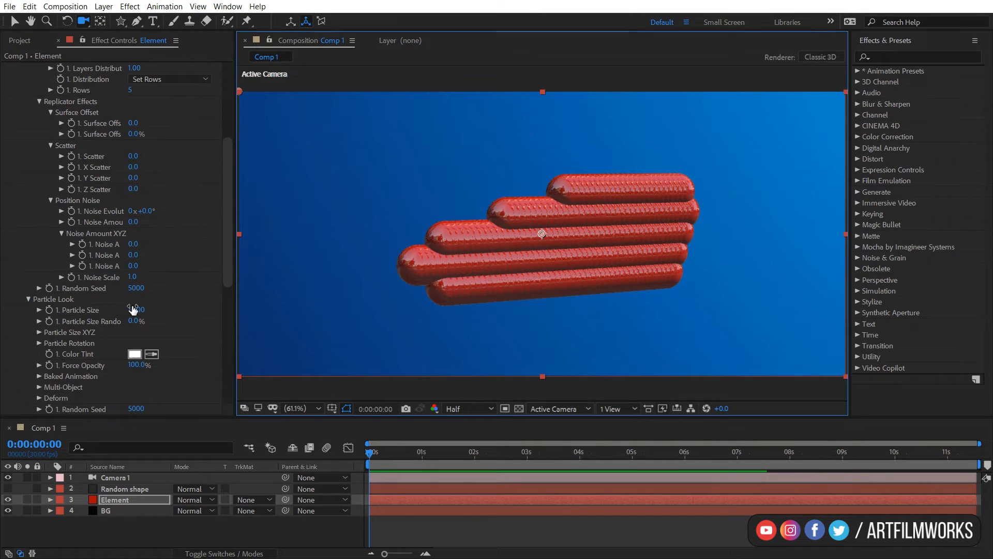
drag(118, 310, 106, 319)
scroll(106, 318, up, 9)
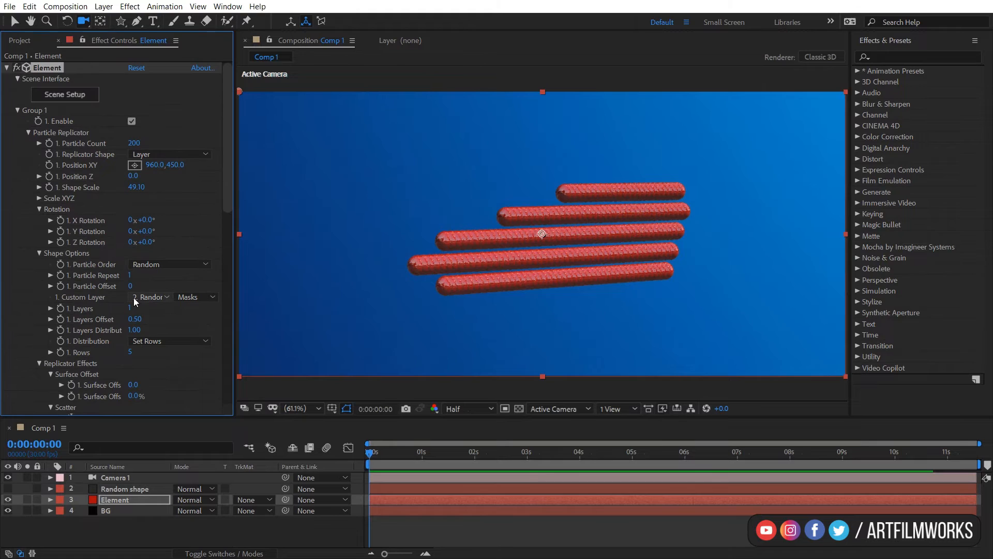
Reshape the Random shape mask by moving three of its vertices with the Selection tool.
click(124, 489)
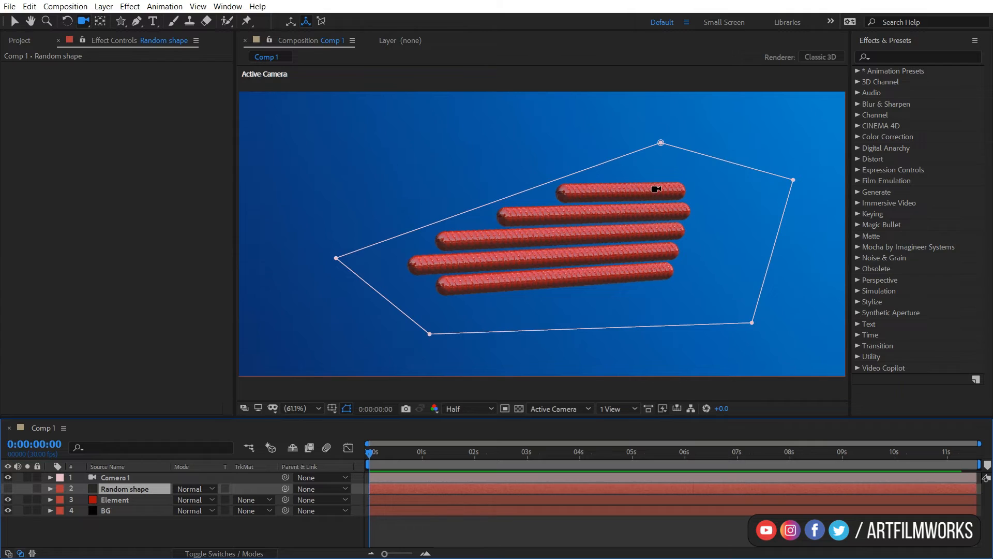
click(14, 21)
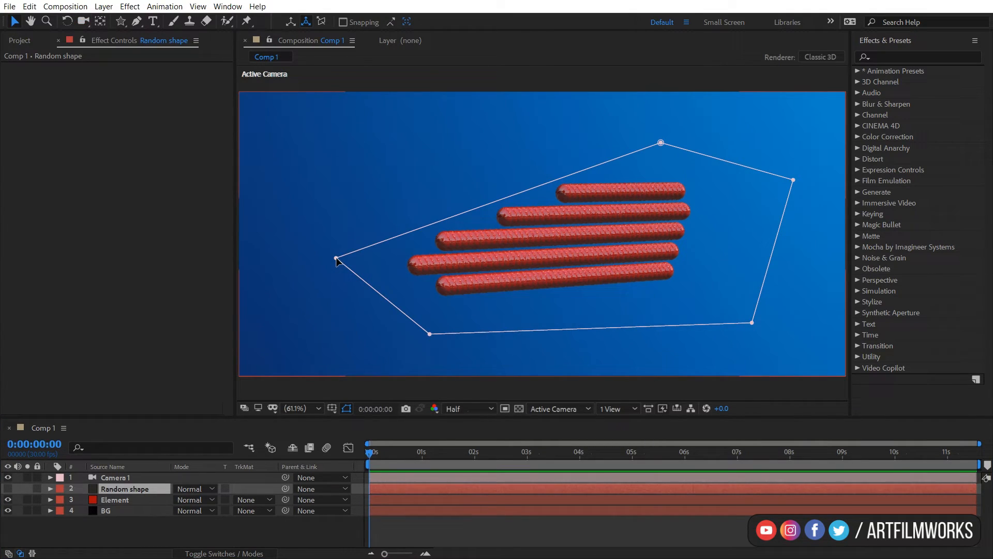
drag(336, 258, 257, 147)
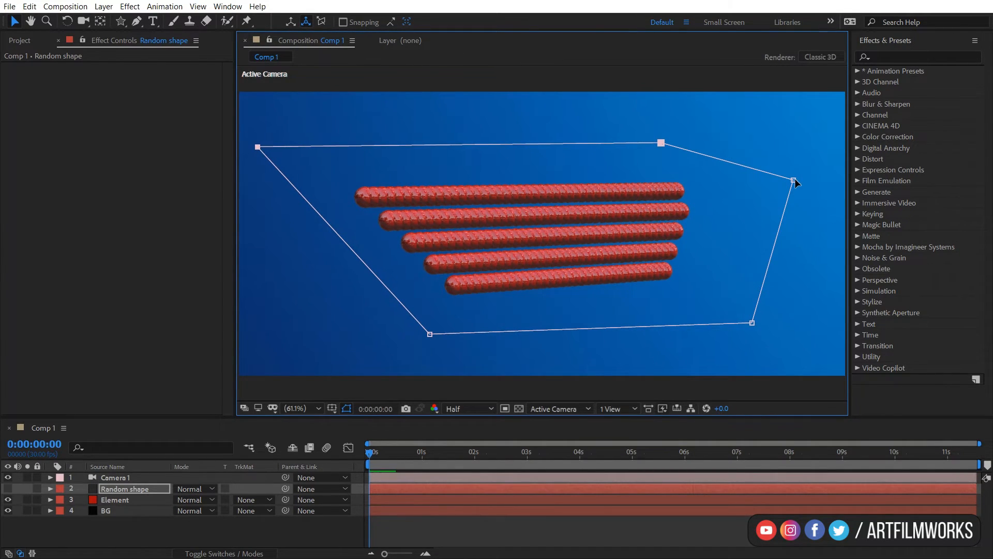
drag(794, 180, 782, 184)
drag(696, 203, 607, 235)
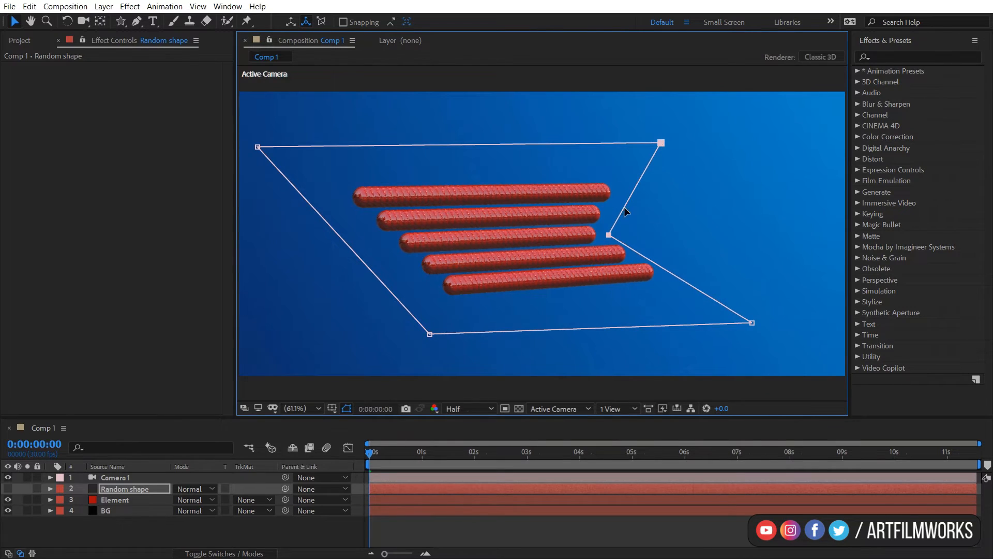
drag(664, 146, 792, 103)
key(comma)
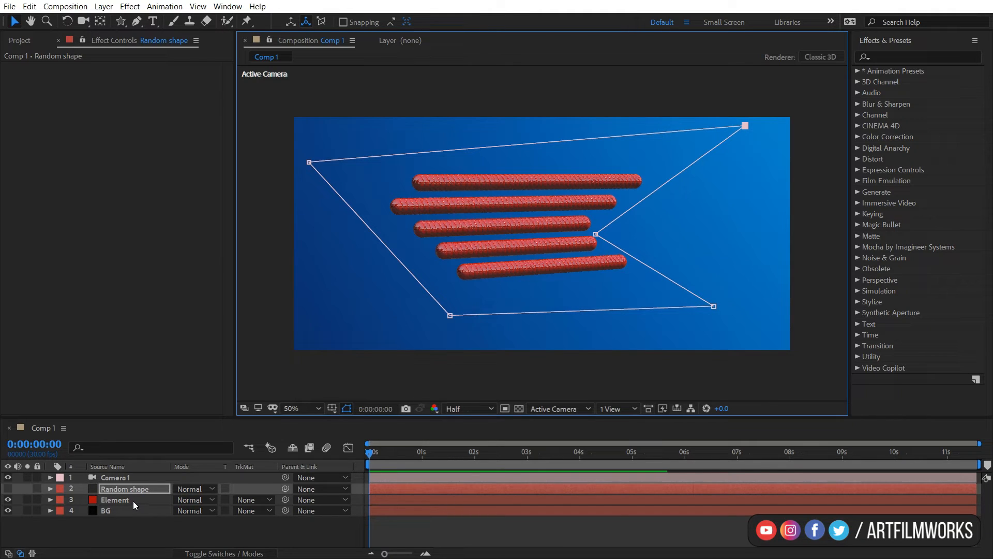
Select the Element layer and reset Group 1's particle replicator settings from Group Utilities.
click(133, 501)
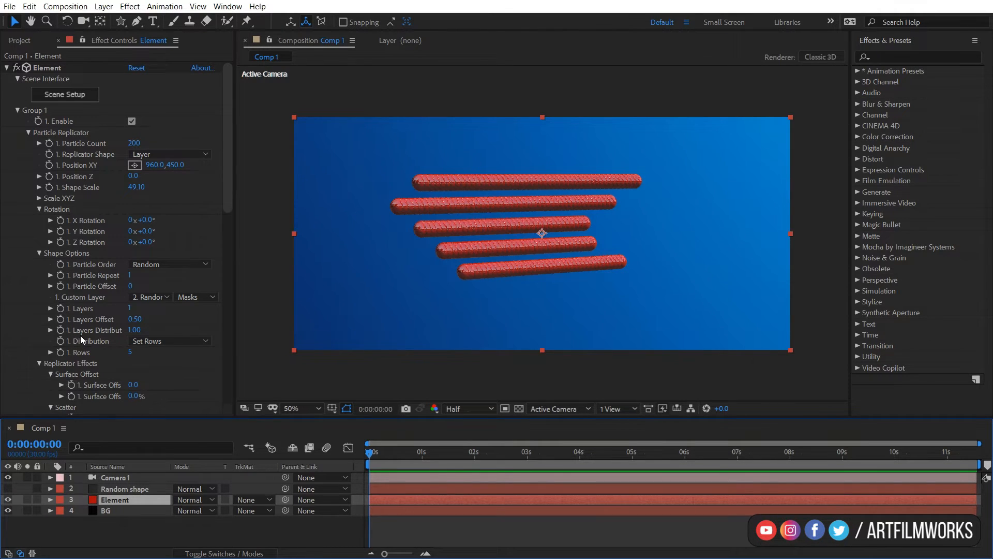
scroll(79, 336, down, 3)
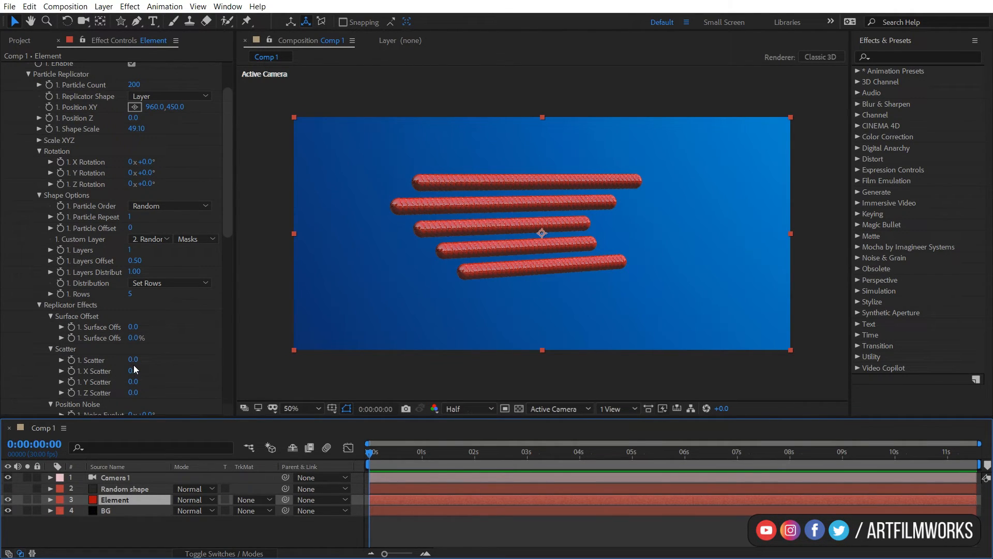
scroll(129, 369, down, 2)
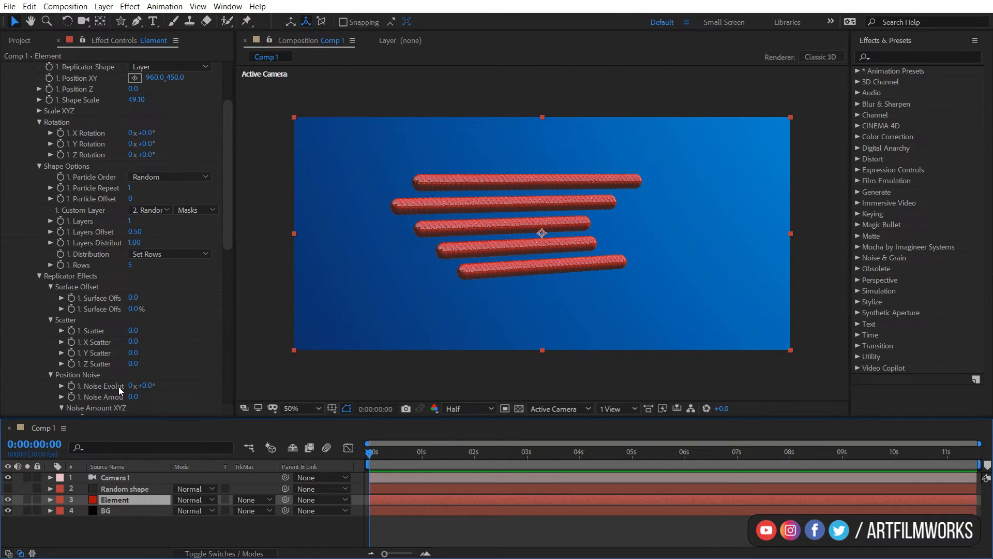
scroll(118, 389, up, 5)
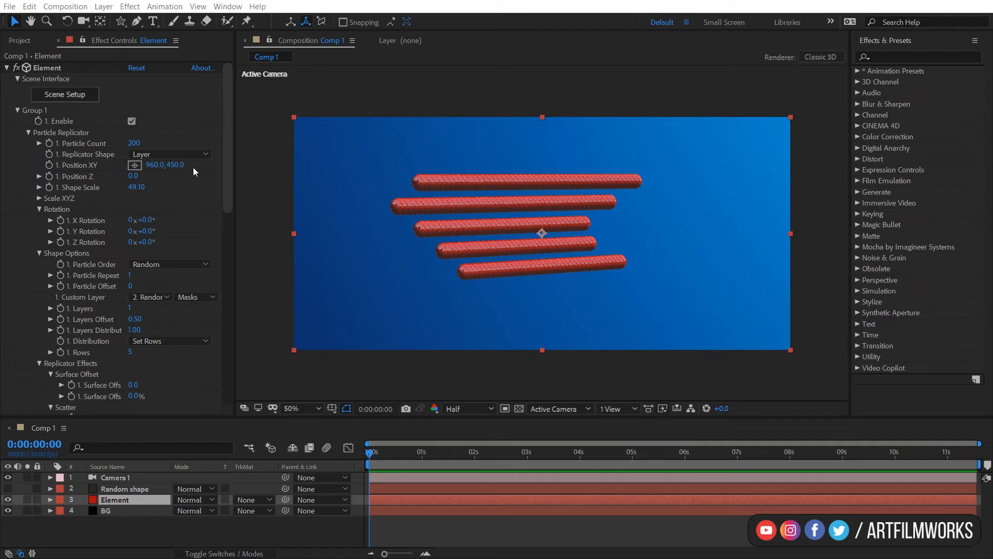
click(199, 154)
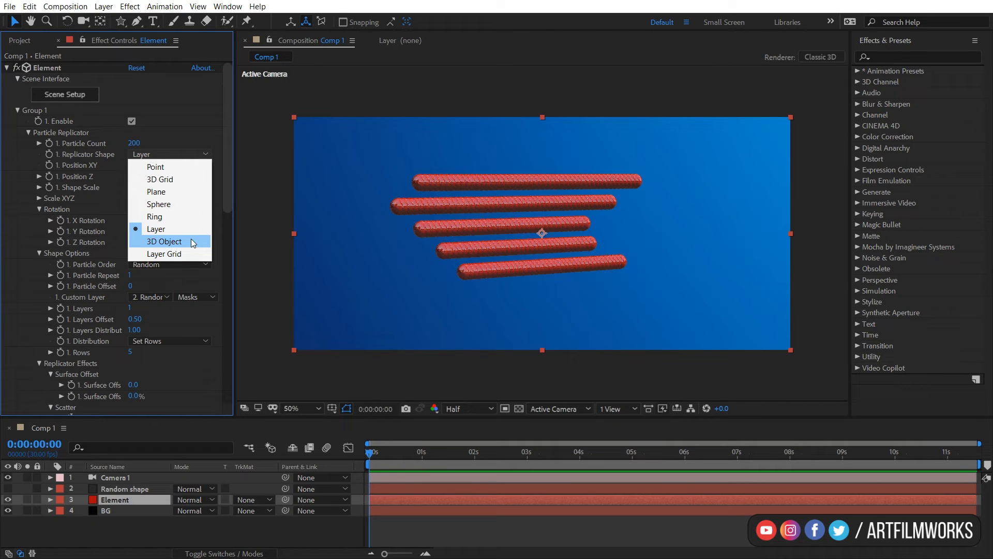
click(231, 156)
drag(228, 156, 223, 347)
click(185, 274)
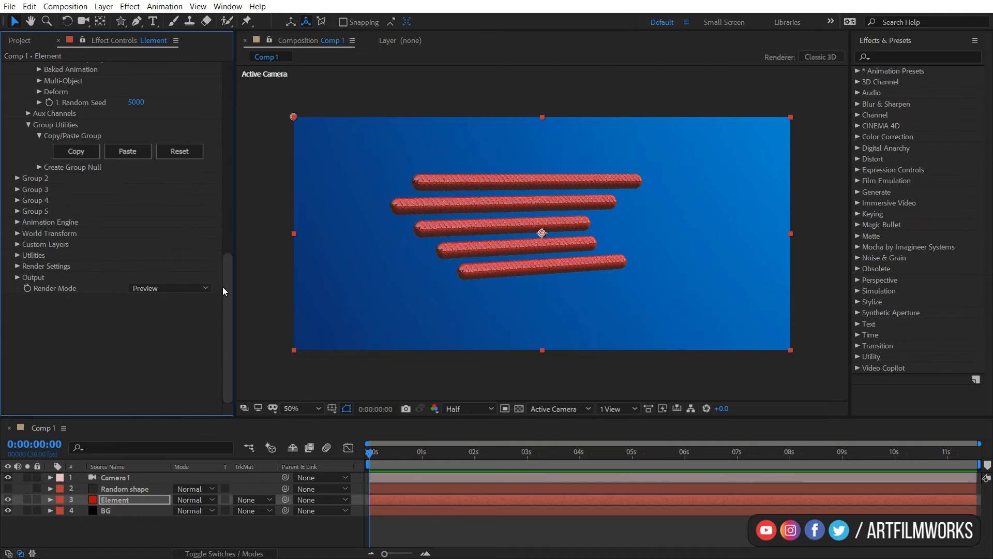
drag(227, 287, 227, 82)
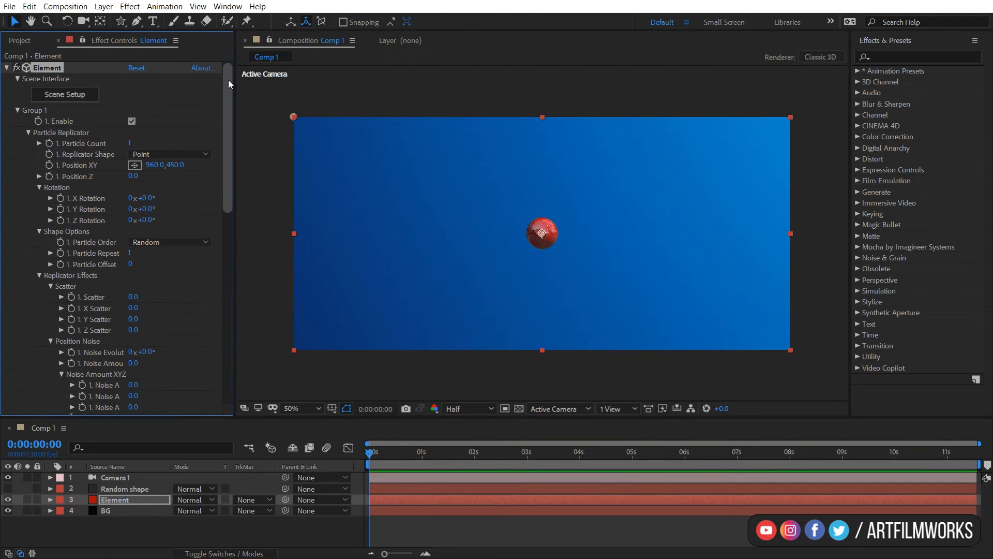
Open Element's Scene Setup and enlarge the preview panel.
click(72, 95)
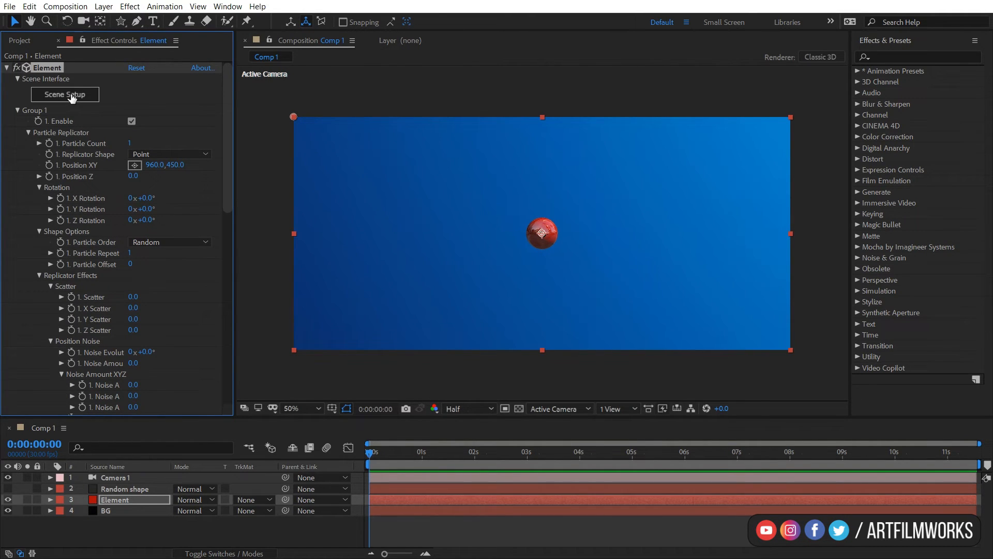
drag(373, 261, 378, 258)
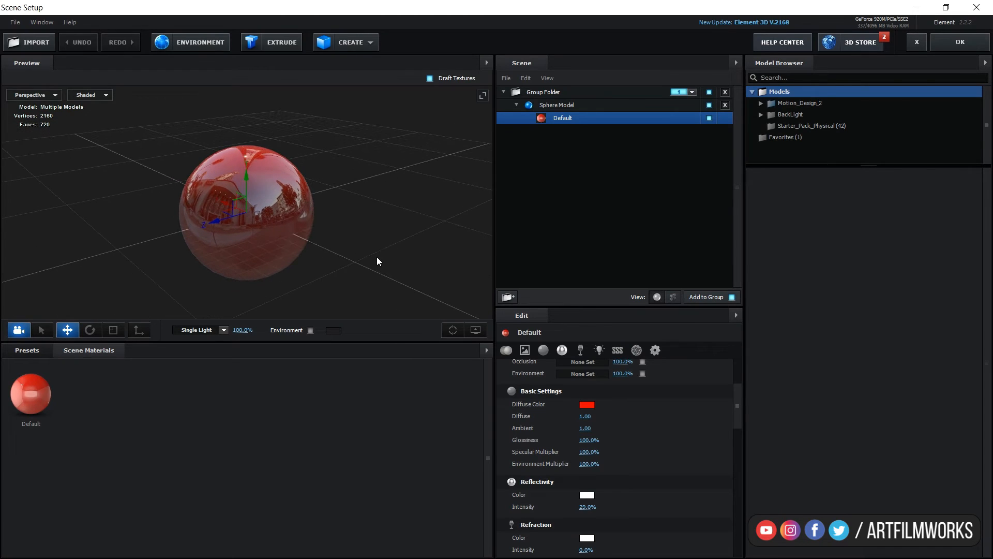
drag(495, 275, 411, 238)
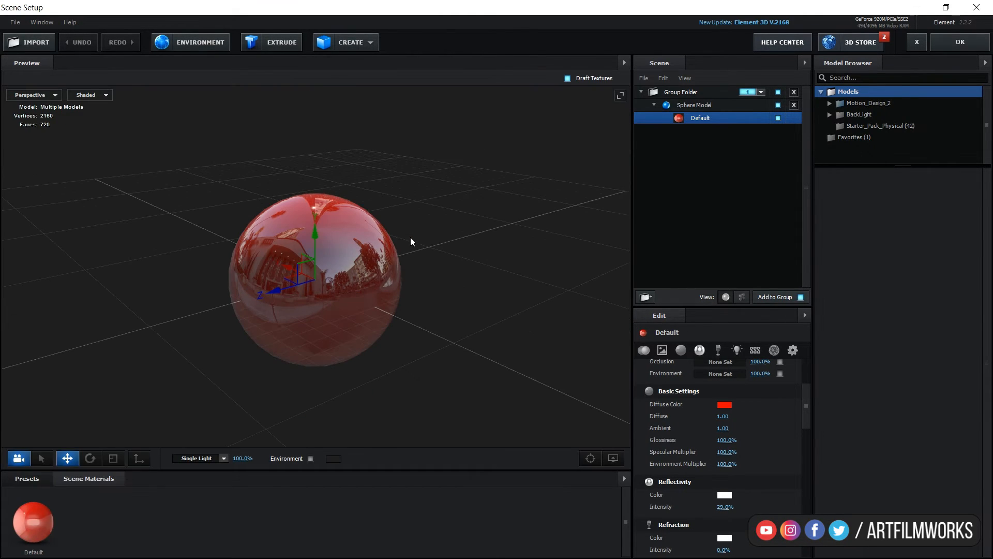
Move the Sphere Model out of the Group Folder and delete the empty folder.
click(684, 93)
drag(695, 106, 706, 135)
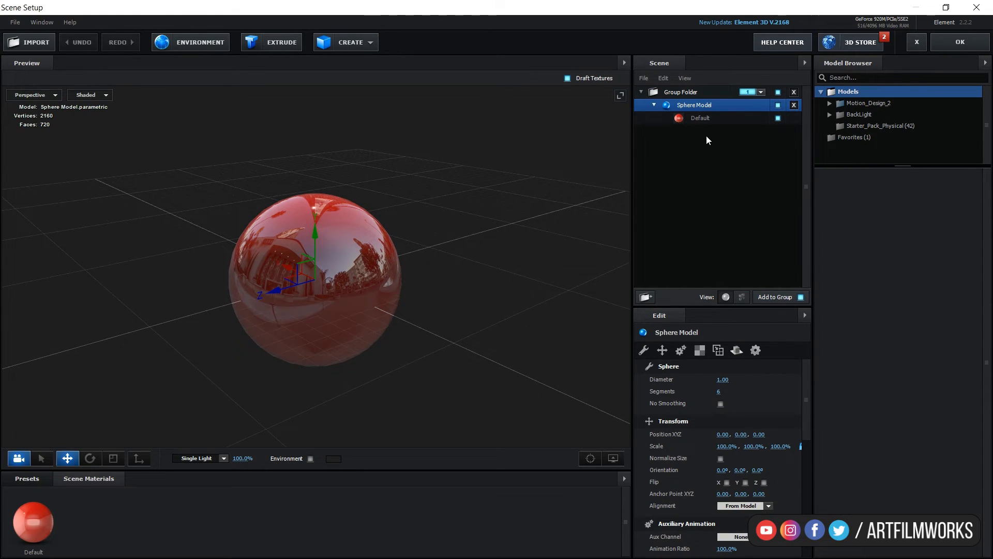
click(687, 93)
key(Delete)
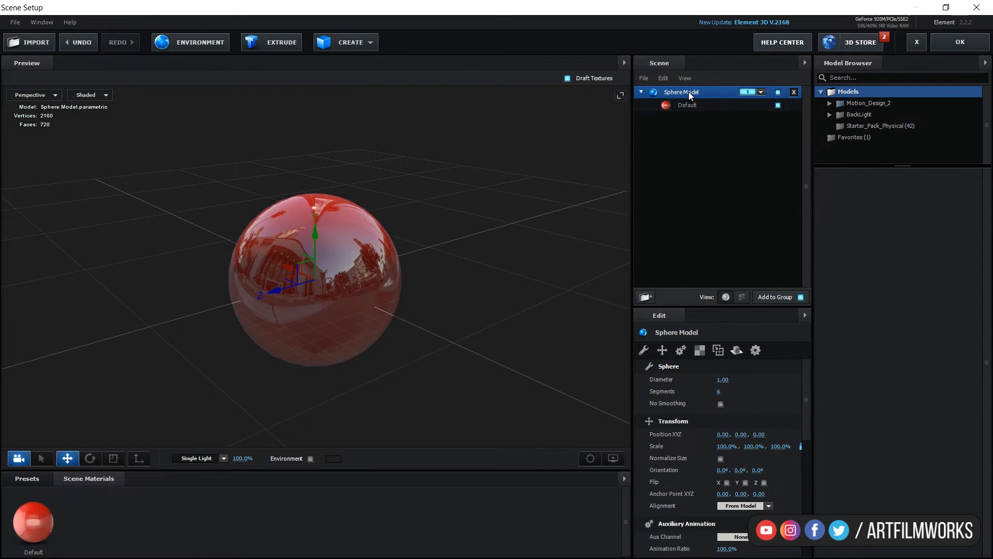
Browse the Motion_Design_2 model categories and add the Chain_01 model to the scene.
drag(434, 244, 474, 246)
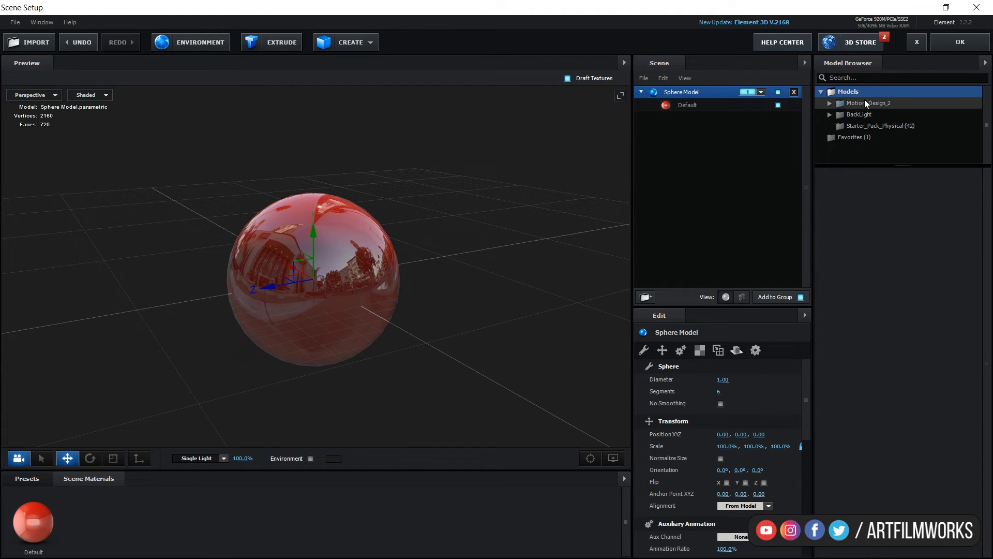
click(831, 103)
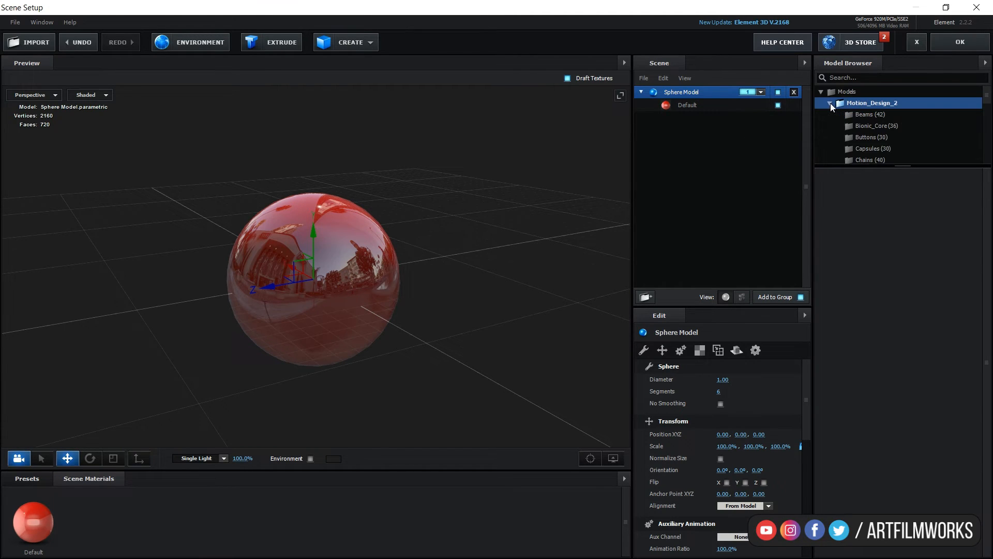
click(873, 116)
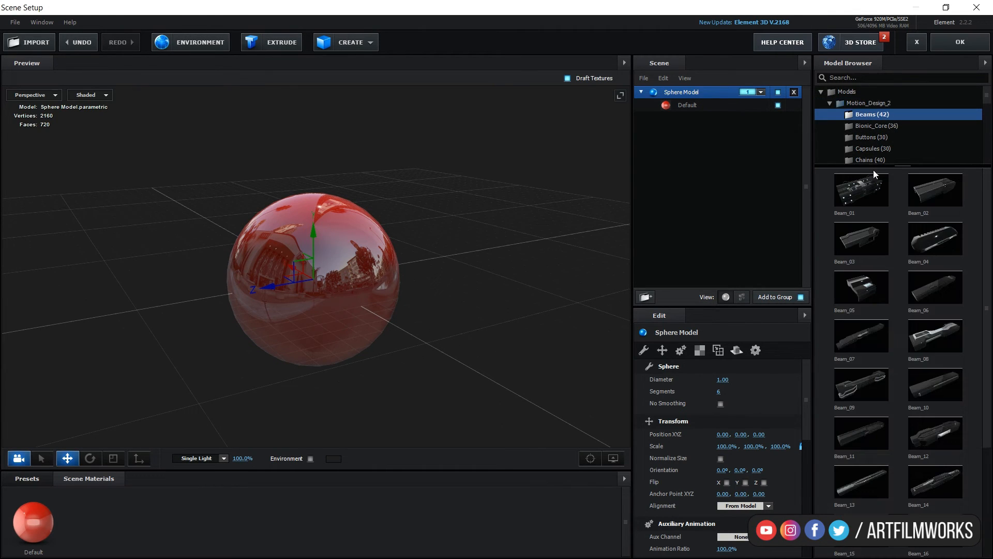
click(863, 126)
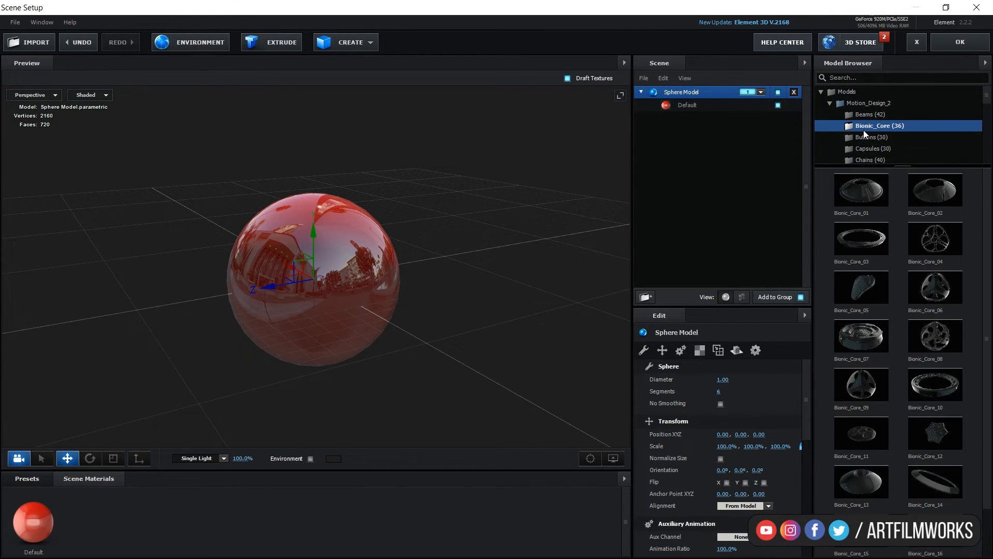
click(865, 139)
click(865, 149)
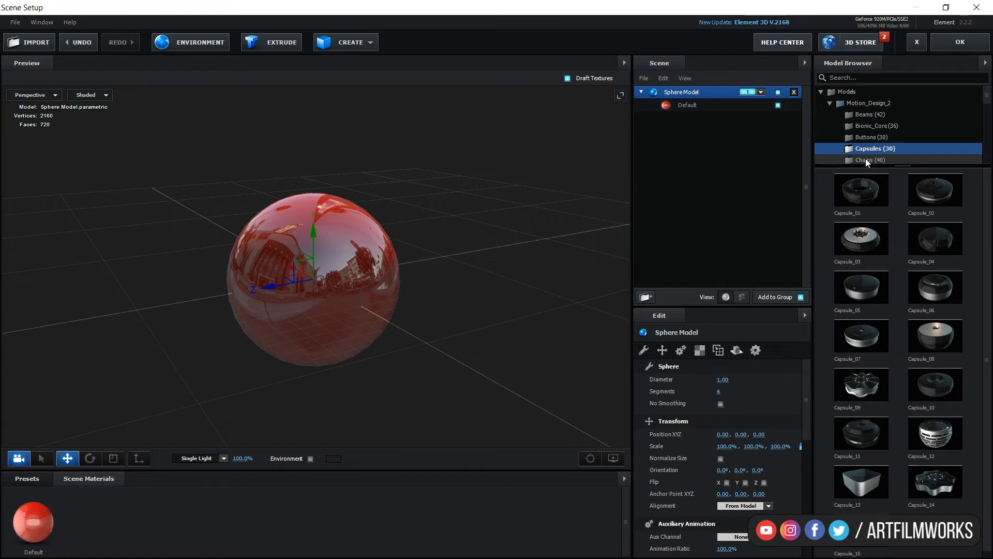
click(865, 160)
click(873, 202)
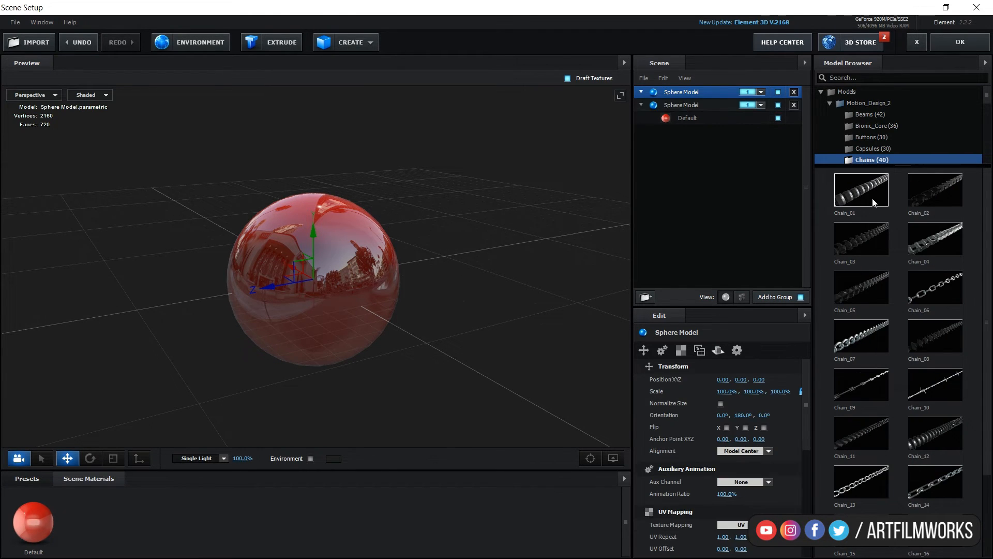
Preview the chain in Point display mode and return the viewport to Shaded.
drag(522, 228, 462, 178)
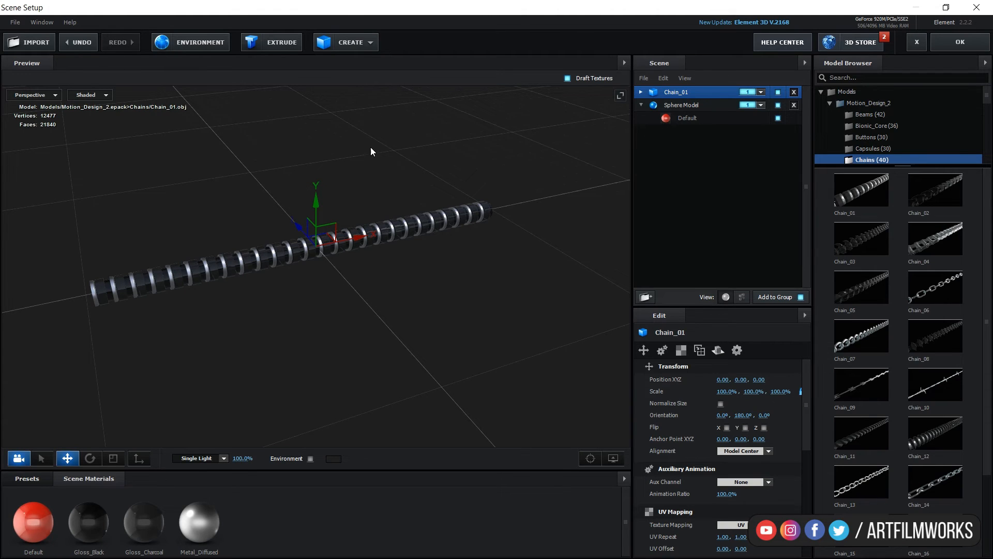
drag(370, 151, 393, 165)
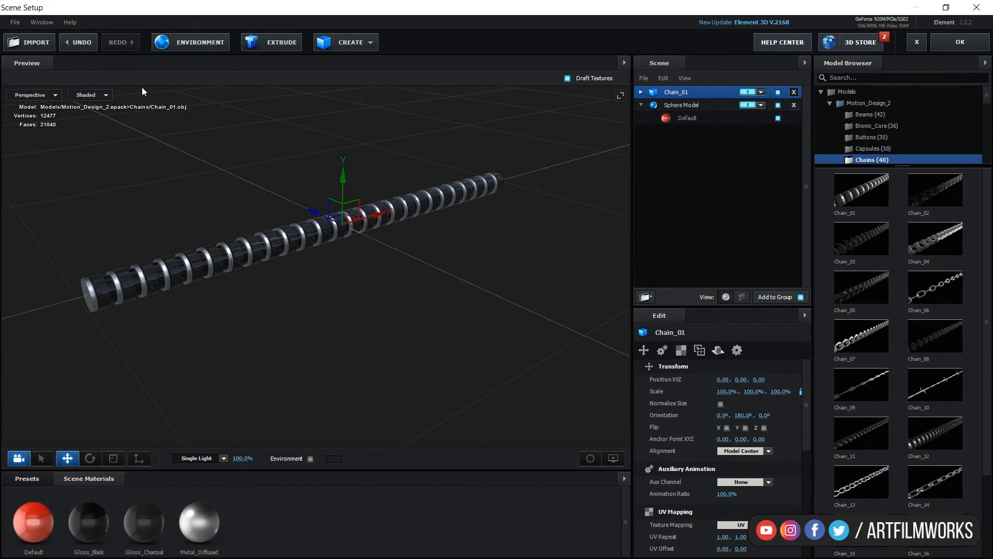
click(102, 95)
click(98, 118)
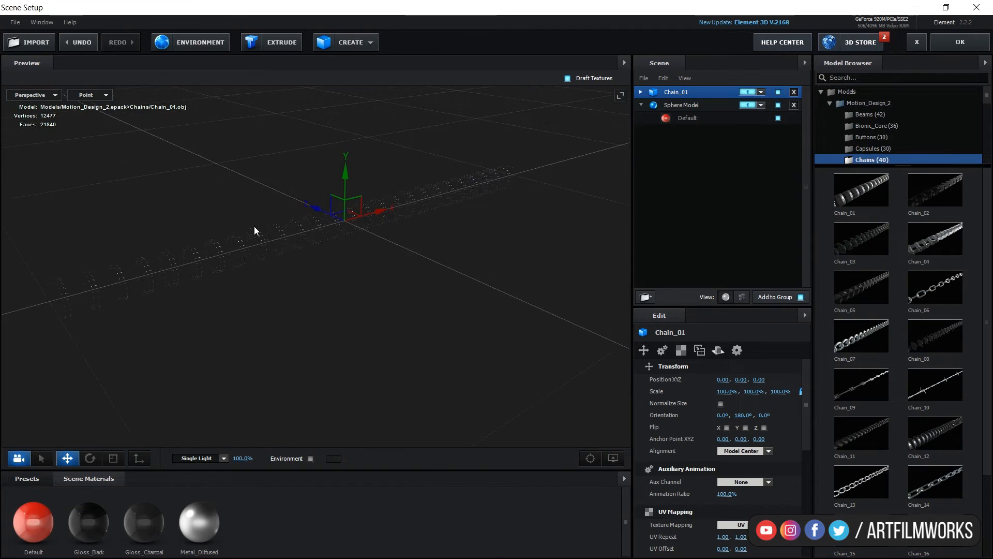
drag(255, 230, 268, 273)
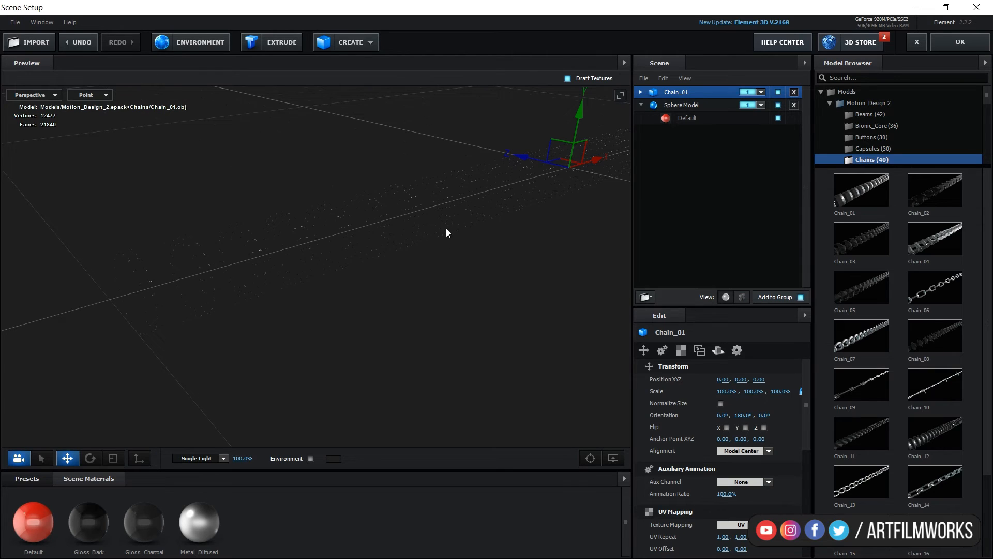
drag(446, 229, 492, 141)
scroll(489, 155, down, 1)
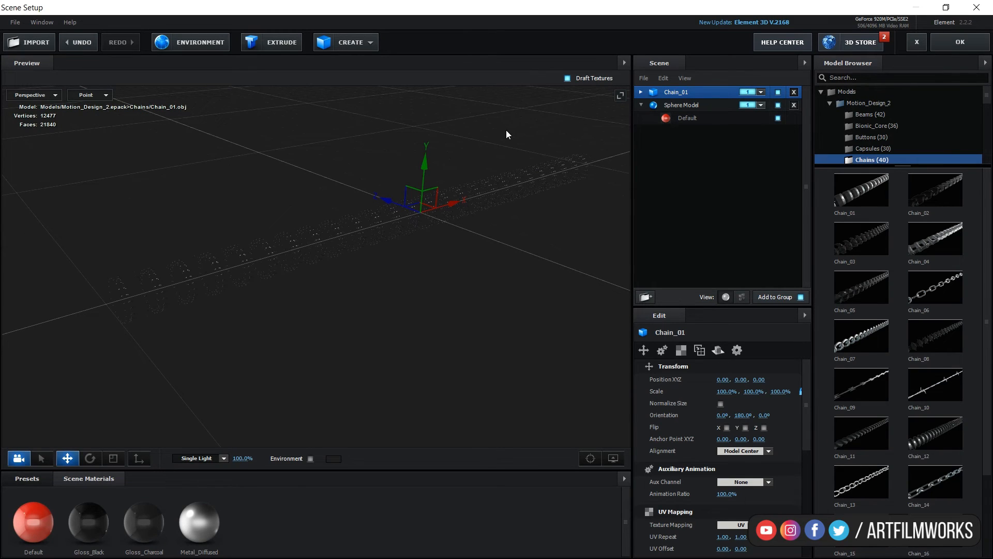
click(106, 96)
click(116, 97)
drag(526, 271, 452, 229)
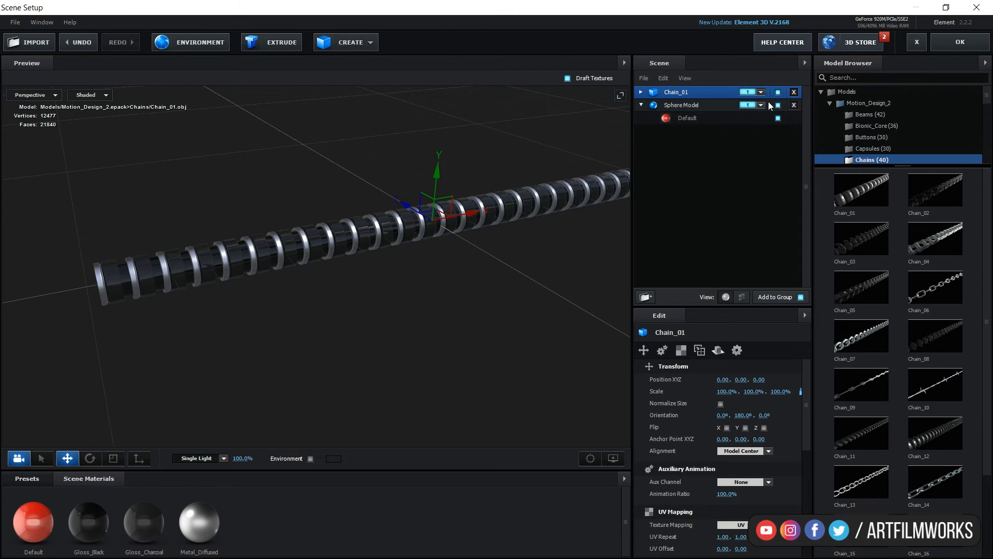
Check the group assignments of the Sphere Model and Chain_01, then confirm the Scene Setup.
click(681, 106)
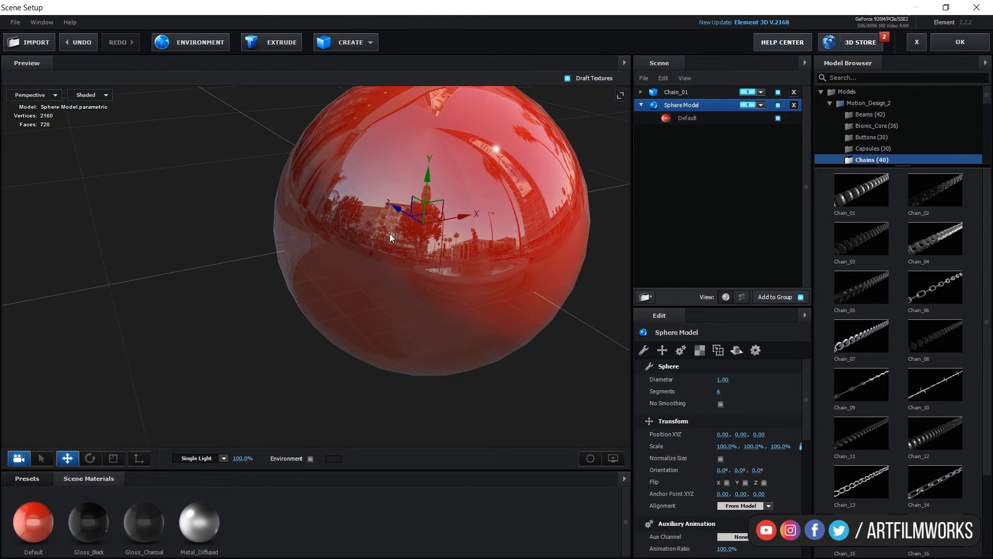
scroll(389, 234, down, 3)
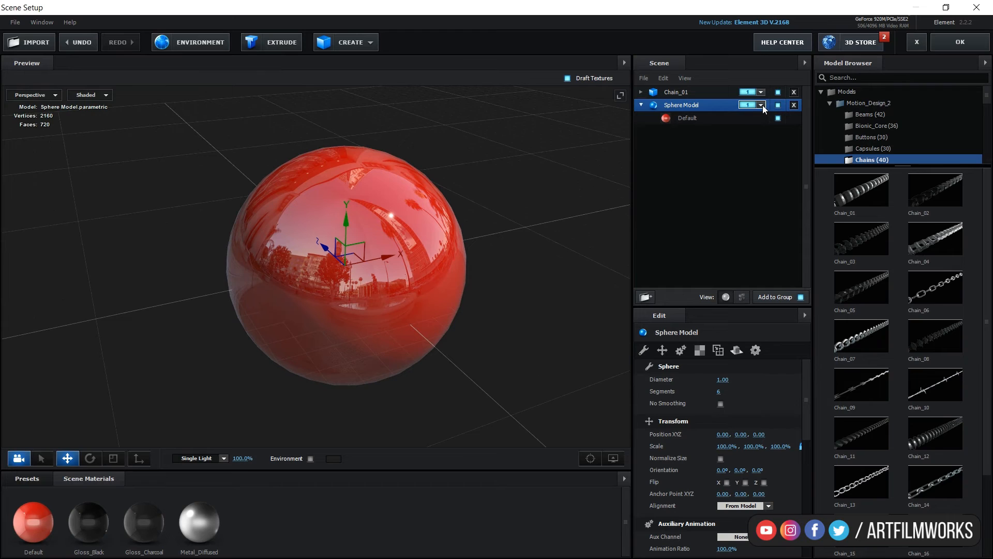
click(761, 105)
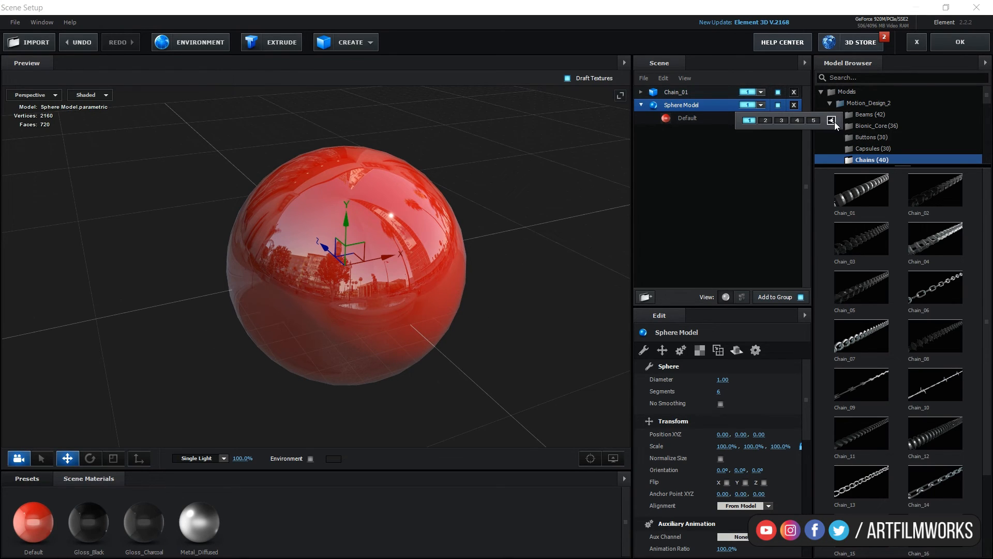
click(700, 94)
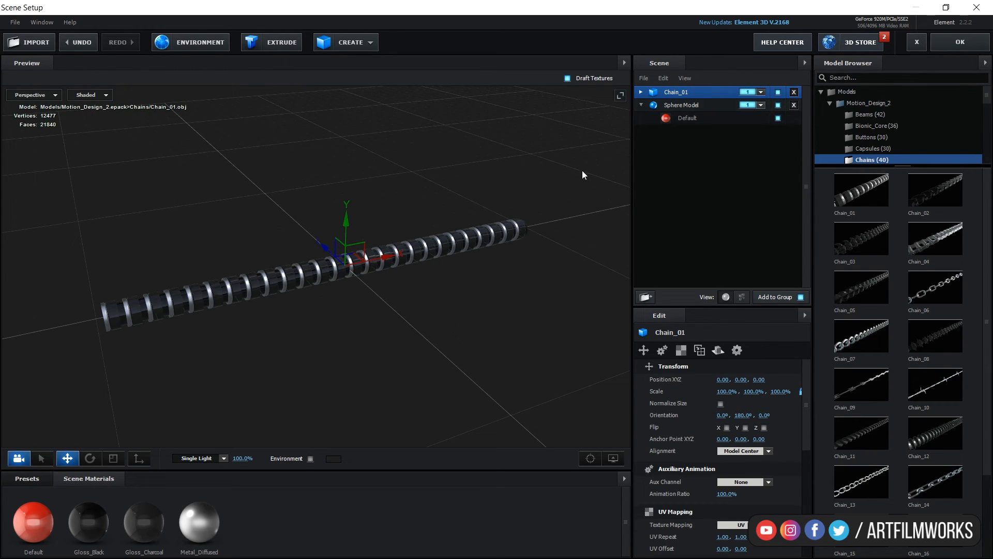
click(761, 92)
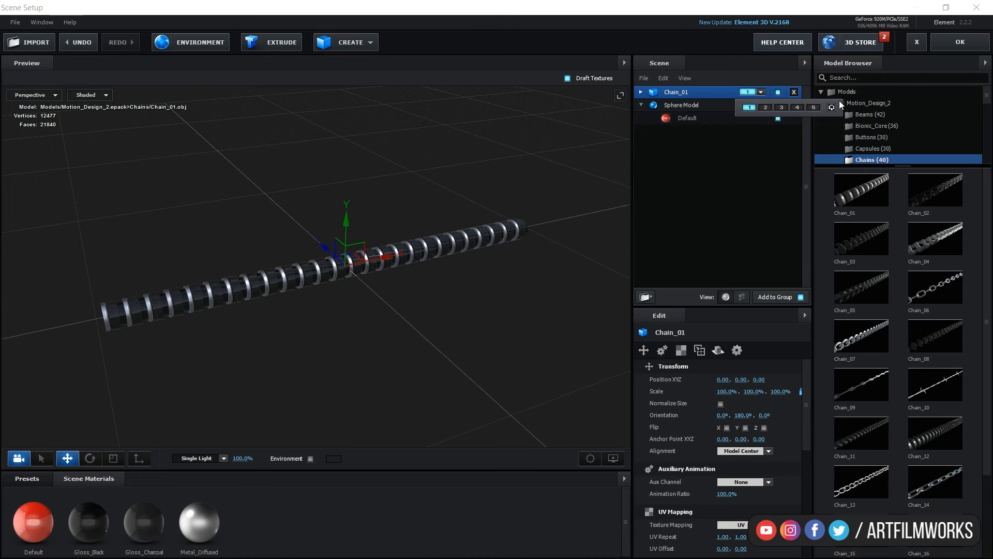
click(938, 48)
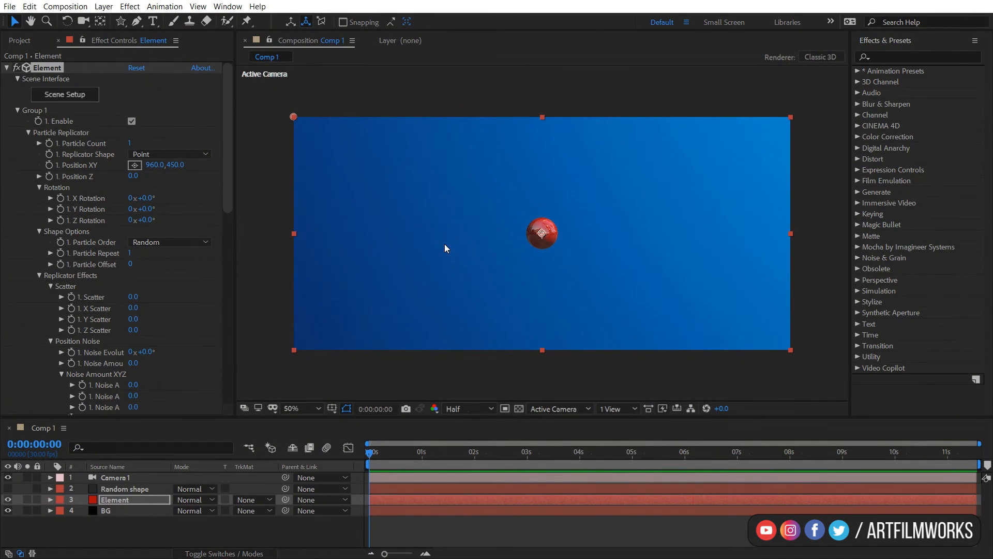
Set the Replicator Shape to 3D Object and the Shape Scale to about 132.50.
click(188, 154)
click(153, 242)
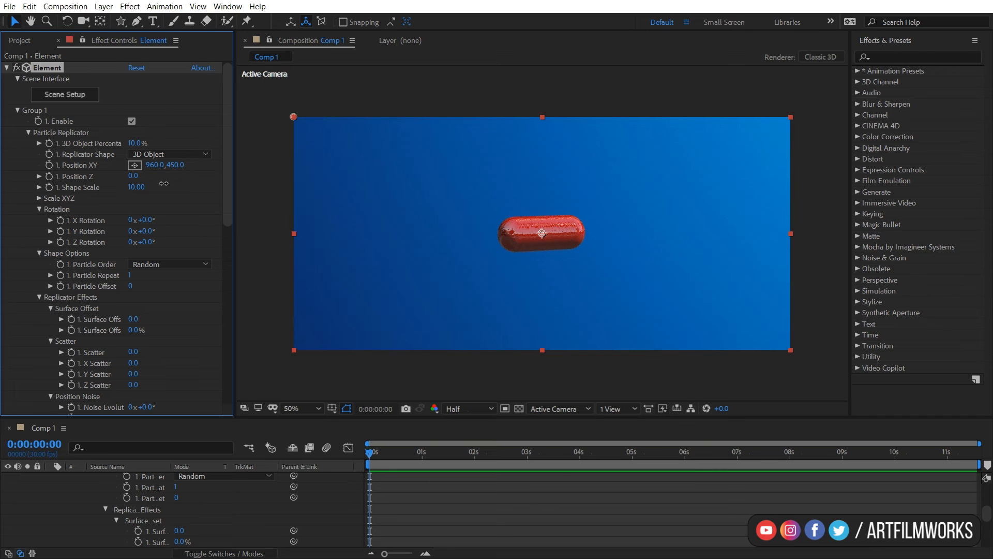
drag(164, 183, 509, 191)
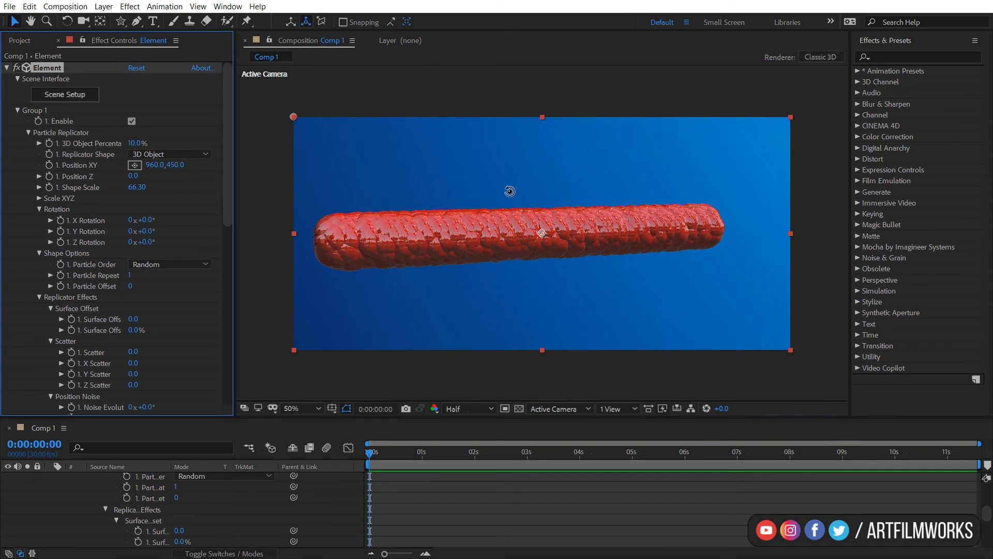
key(c)
key(c)
drag(524, 232, 524, 232)
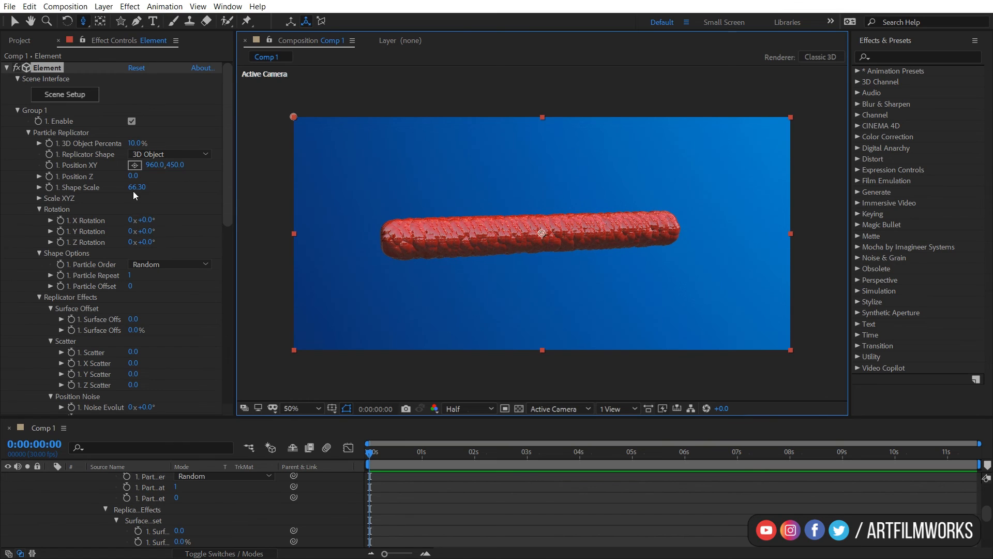
drag(135, 189, 519, 140)
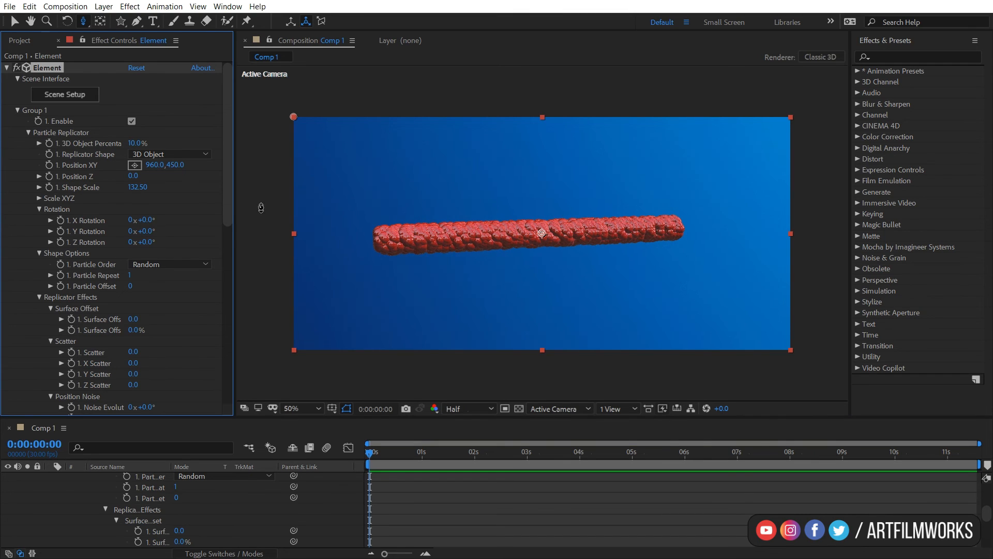
Set the 3D Object Percentage to 100%.
click(138, 143)
text(100)
key(Return)
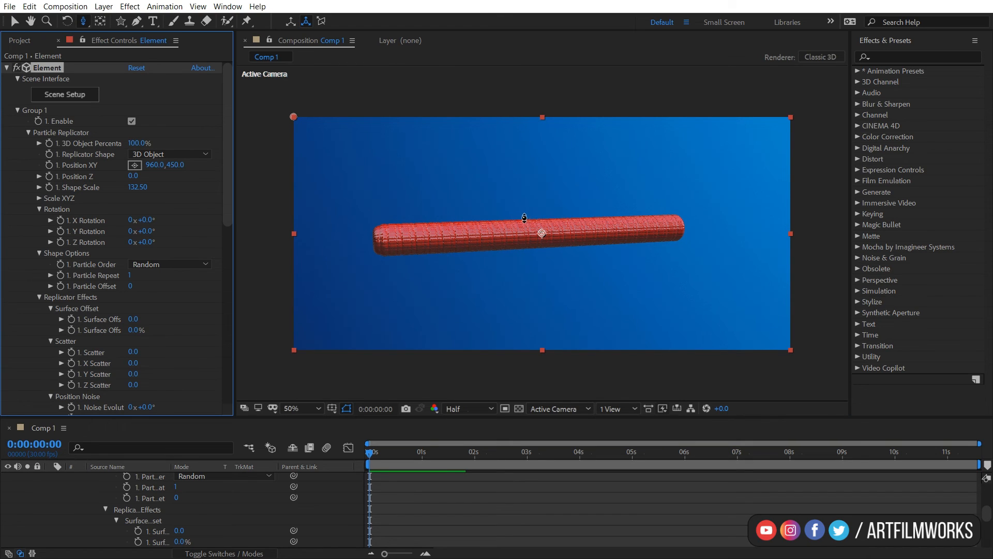
Set the Particle Size to 5.
scroll(112, 316, down, 5)
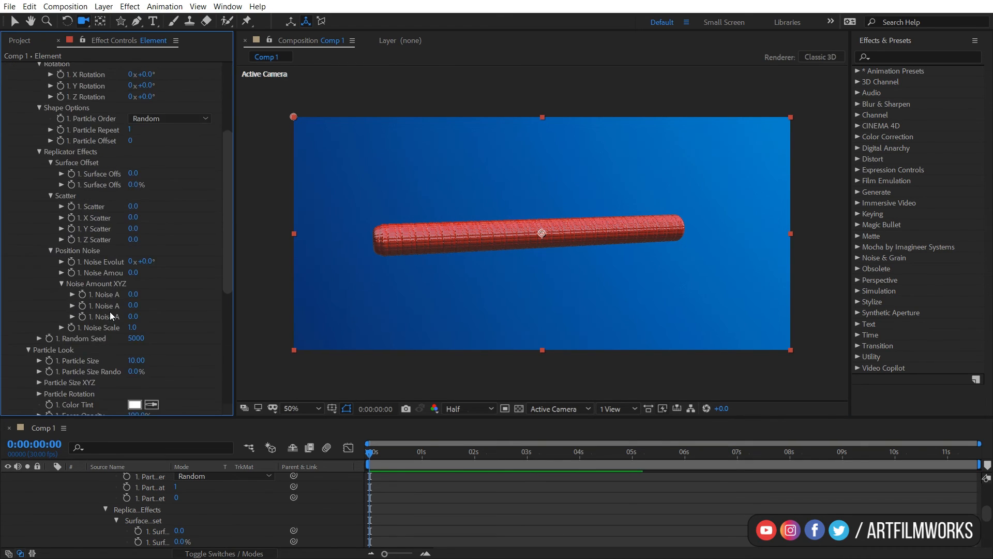
scroll(111, 316, down, 5)
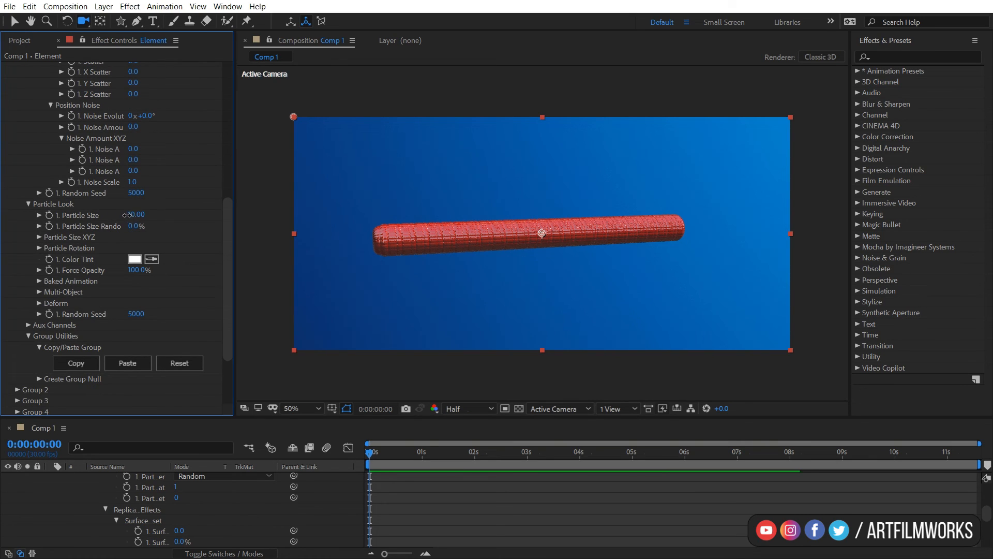
drag(127, 215, 123, 215)
click(133, 215)
text(5)
key(Return)
Set the composition viewer's preview resolution to Third.
drag(457, 266, 471, 278)
click(461, 414)
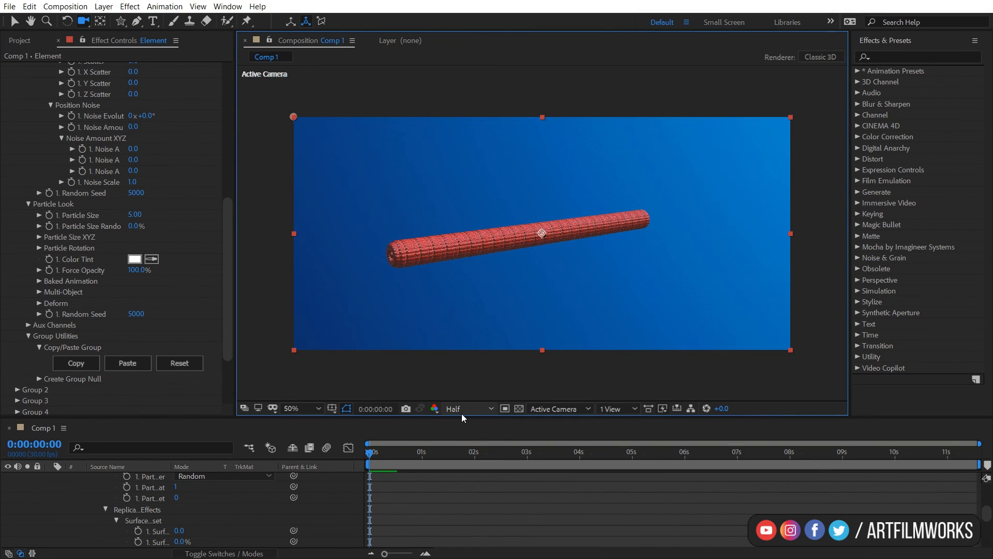
drag(460, 256, 458, 258)
scroll(467, 262, up, 1)
scroll(467, 262, down, 1)
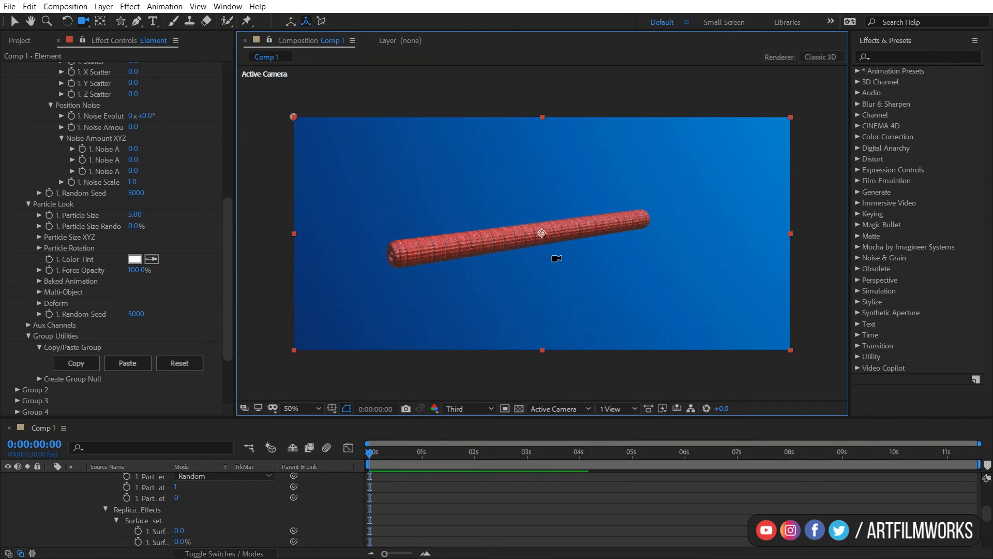
drag(525, 245, 493, 255)
Try a Scatter value of about 45.4, then undo the change.
drag(230, 244, 220, 112)
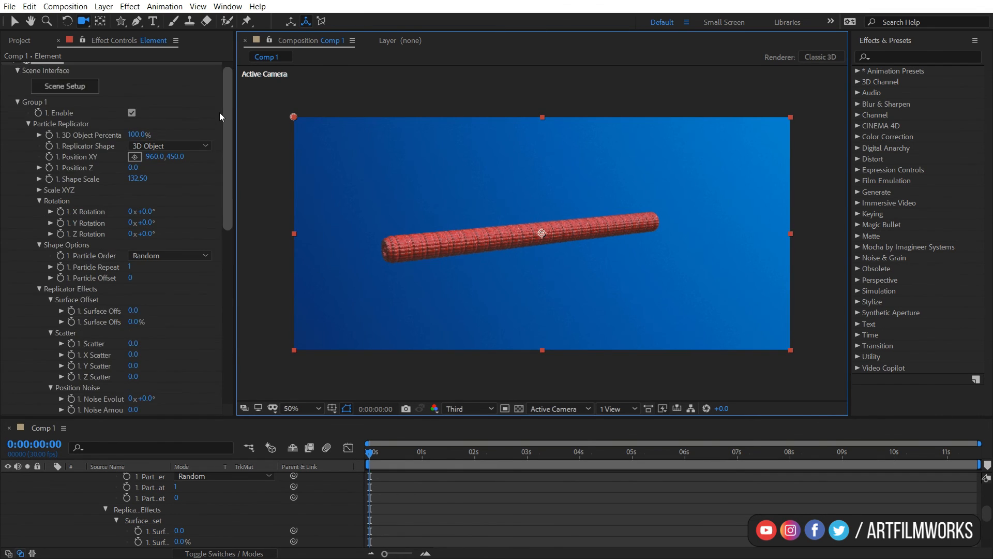
scroll(172, 249, down, 3)
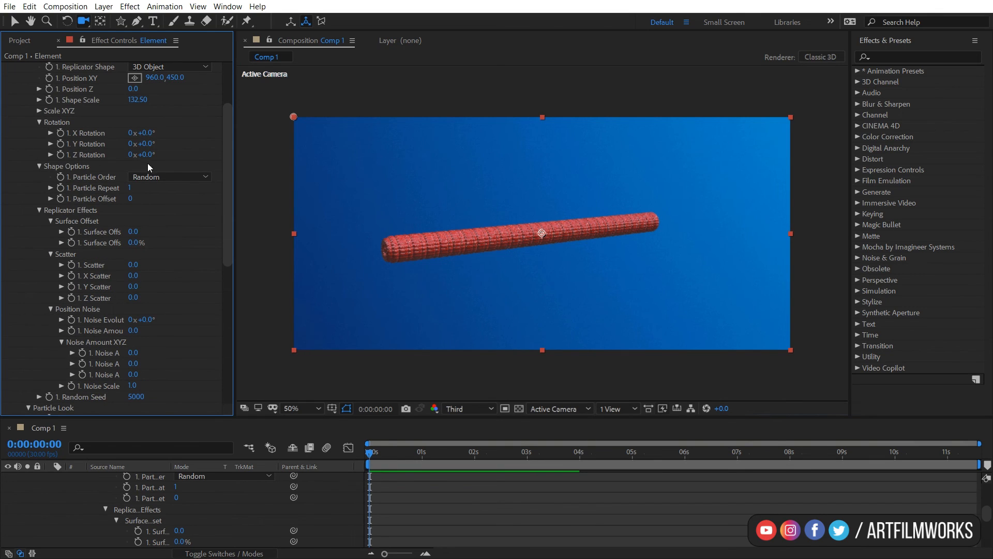
drag(133, 266, 401, 263)
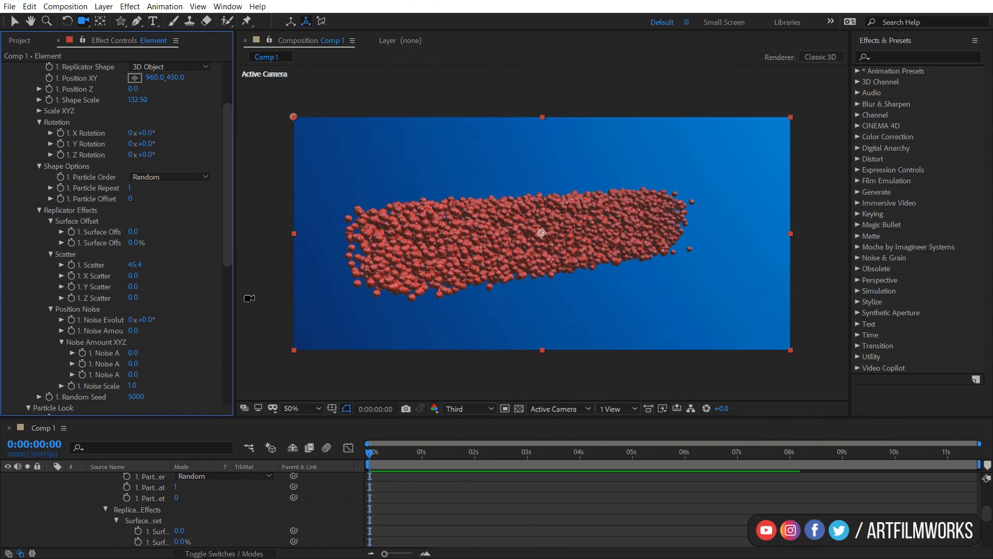
key(ctrl+z)
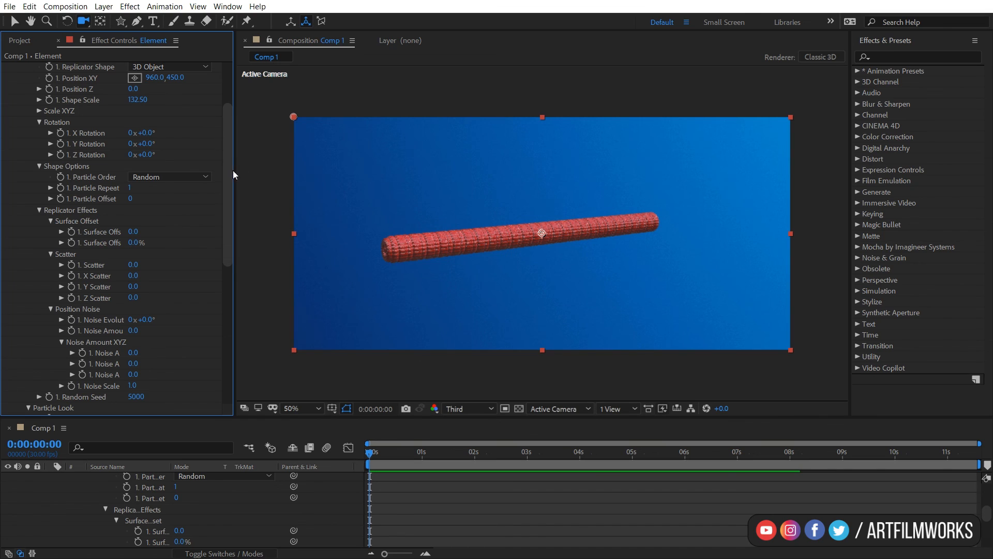
scroll(228, 127, up, 5)
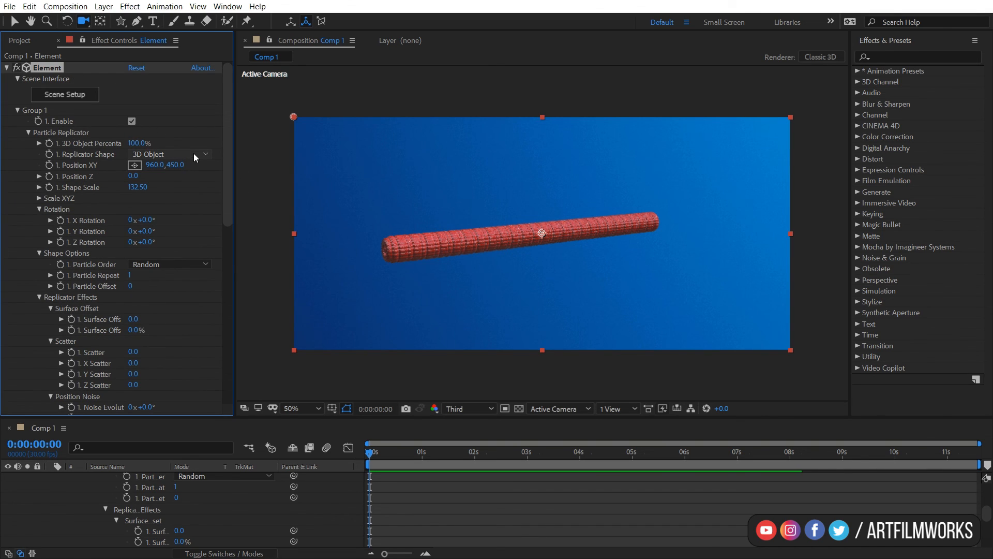